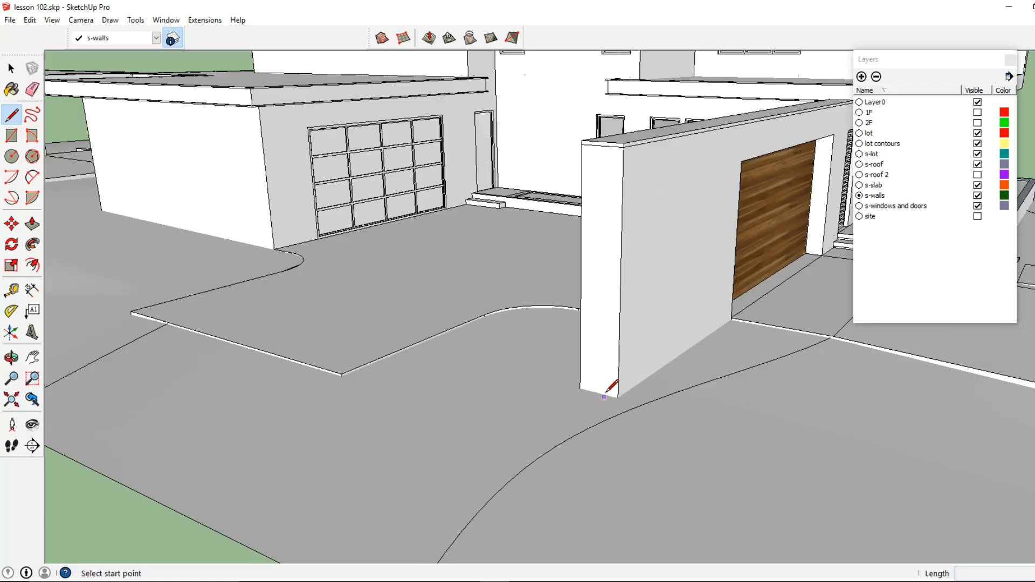
- Outline a narrow vertical strip on the wall's end face with the Line tool
left_click(617, 398)
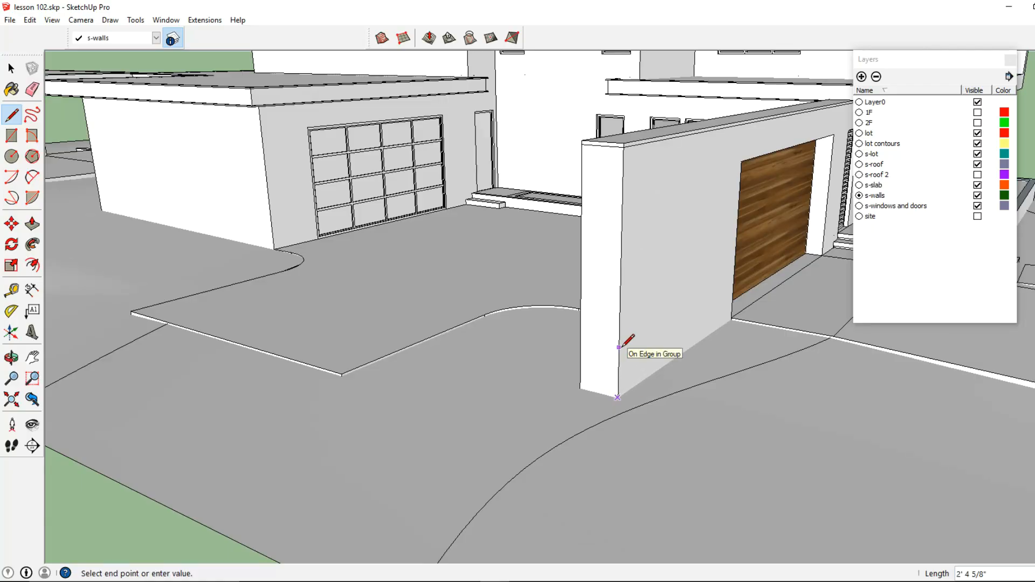
scroll(620, 210, "up", 3)
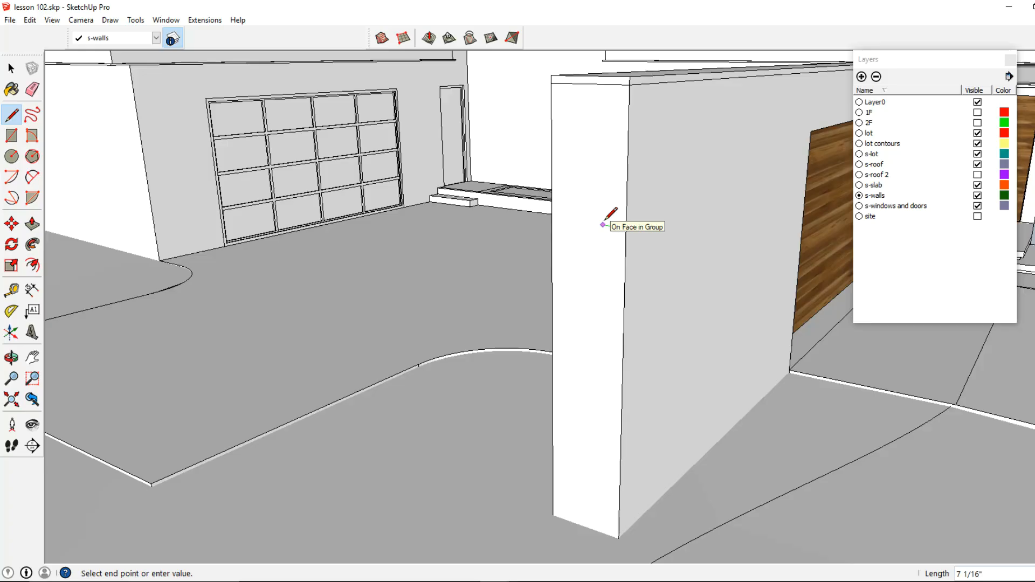
left_click(607, 225)
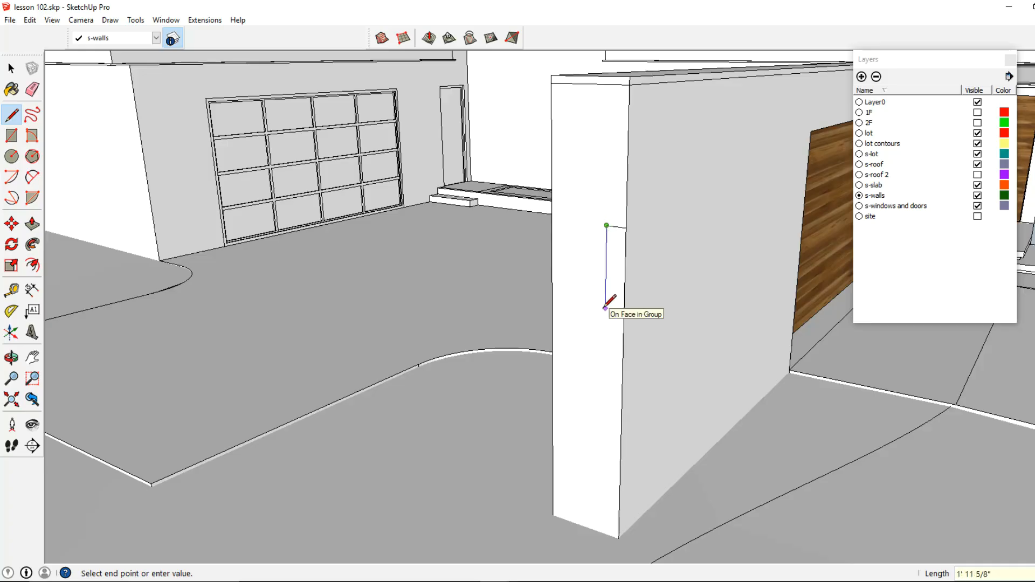
left_click(602, 532)
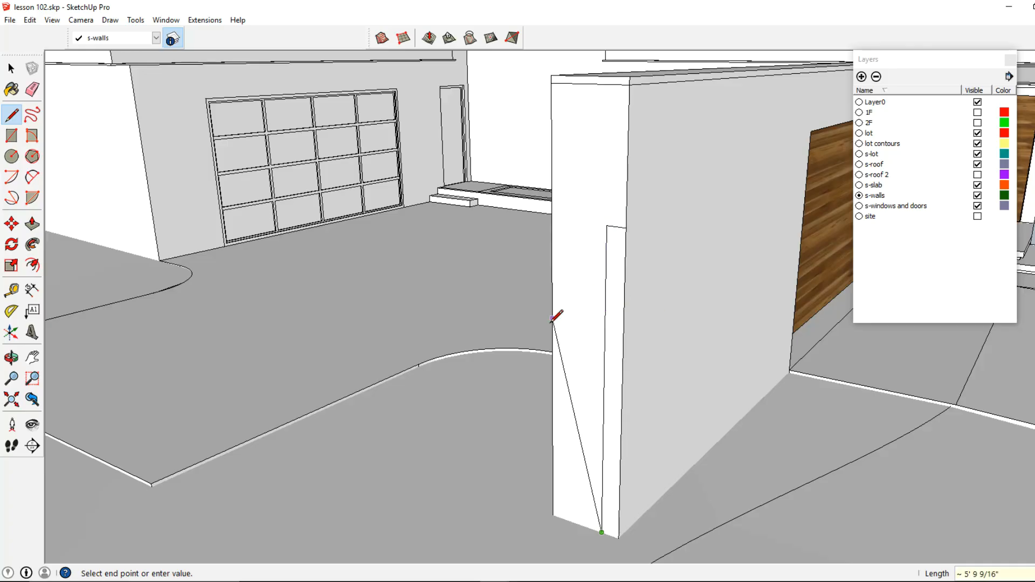
left_click(618, 537)
- Make the outlined strip into a group and open the group for editing
key("space")
left_click(603, 278)
left_click(613, 278)
right_click(613, 279)
left_click(662, 385)
double_click(613, 282)
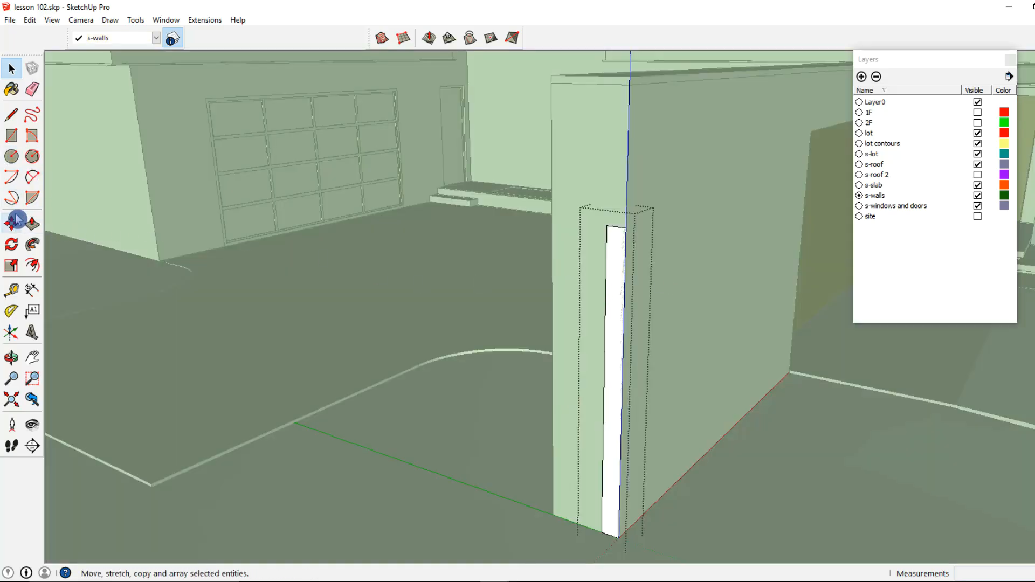
- Draw a small cap outline at the top of the strip using line lengths of 1, 2 and 1 inches
left_click(11, 114)
scroll(557, 197, "up", 2)
left_click(623, 234)
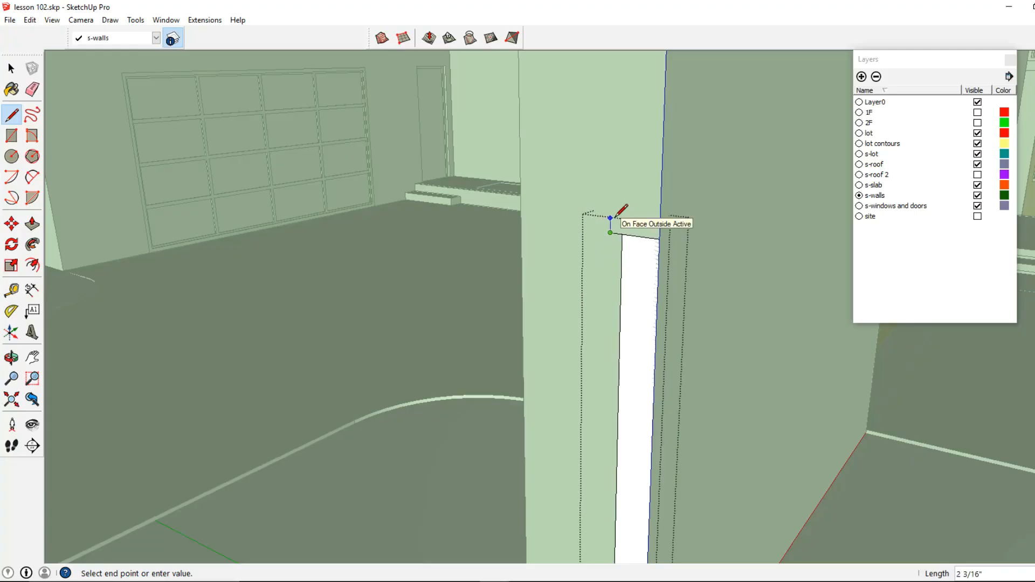
type("1")
key("Return")
type("2")
key("Return")
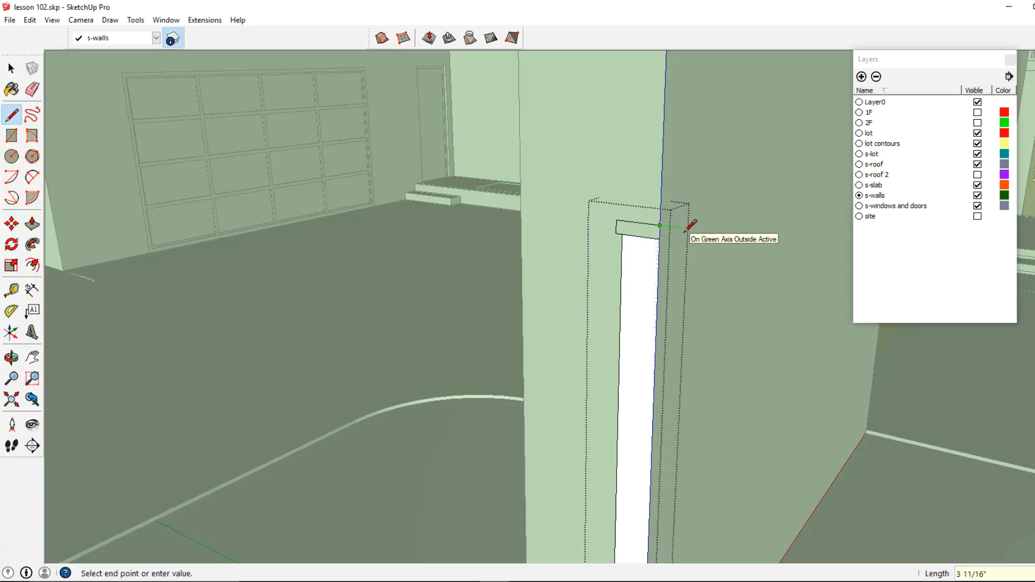
type("1")
key("Return")
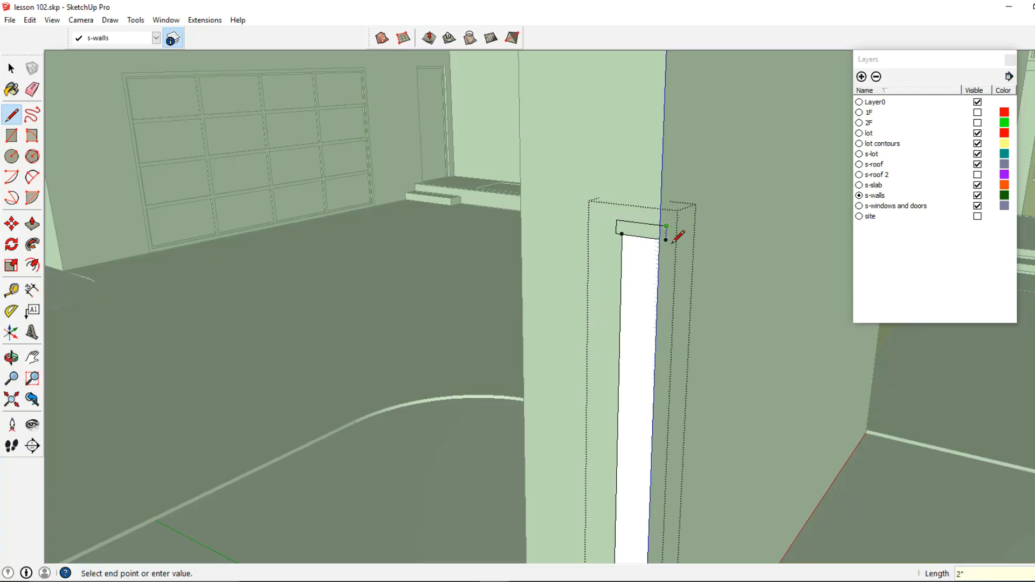
left_click(659, 238)
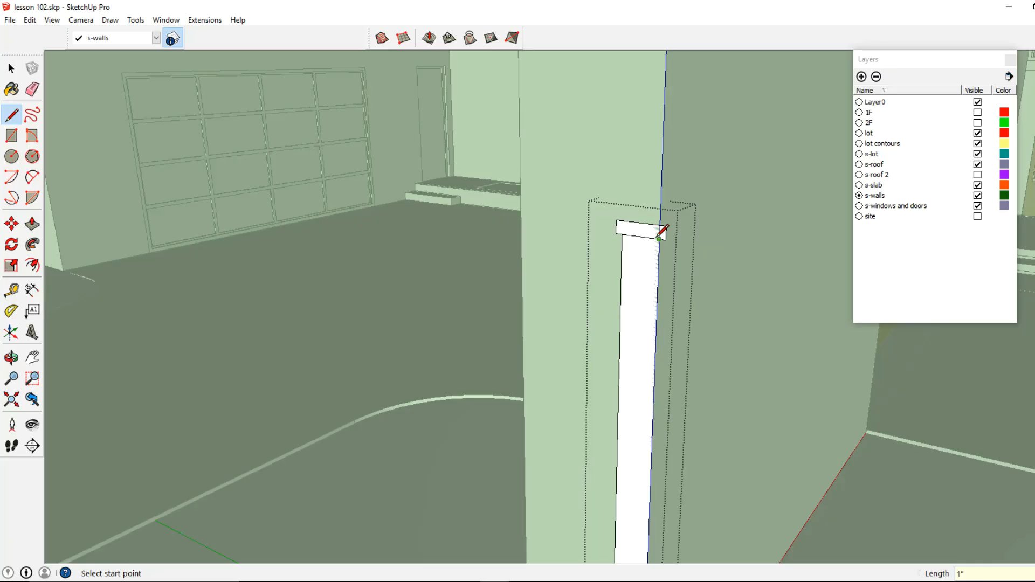
- Close the group, select the strip group and shift it slightly on the wall with the Move tool
left_click(10, 68)
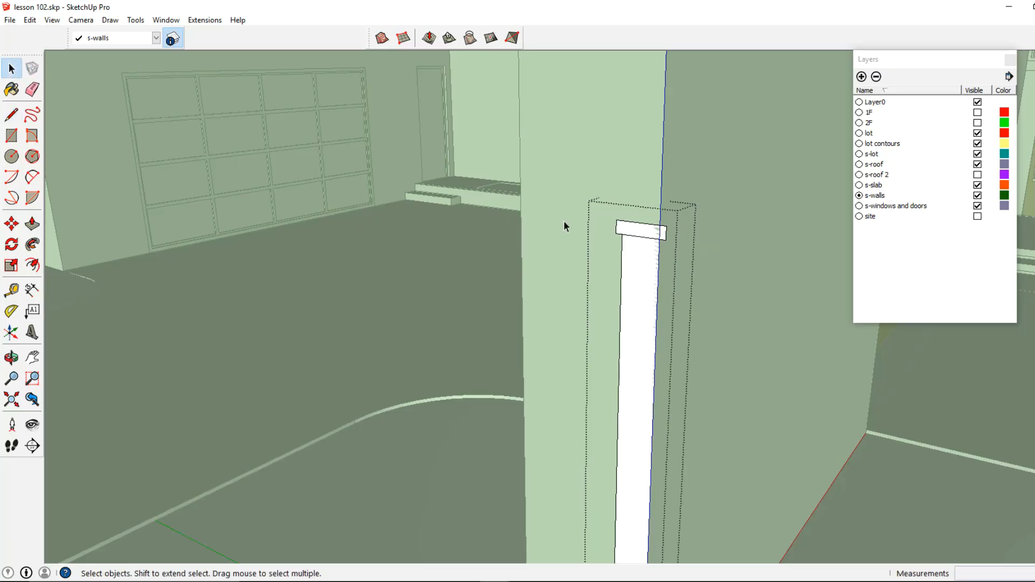
left_click(637, 235)
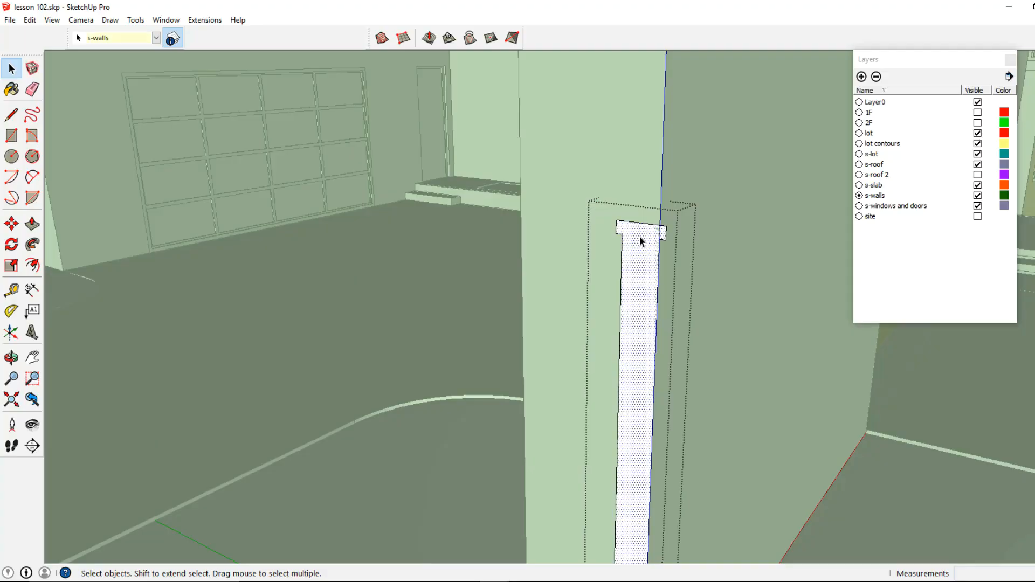
scroll(638, 236, "down", 5)
key("Escape")
left_click(648, 243)
left_click(12, 223)
middle_click_drag(523, 318, 623, 347)
left_click(741, 338)
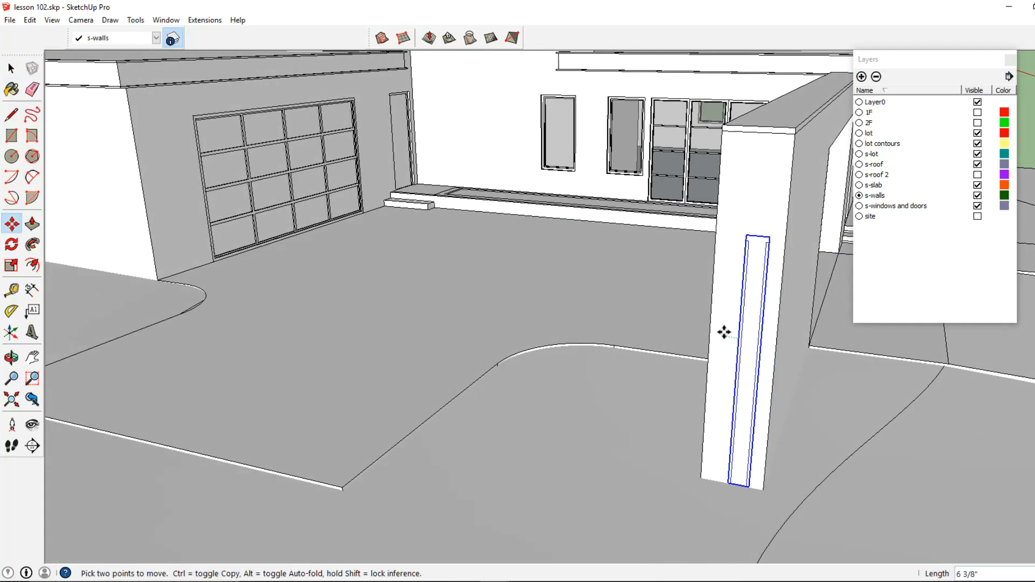
left_click(718, 330)
middle_click_drag(743, 344, 666, 305)
left_click(11, 69)
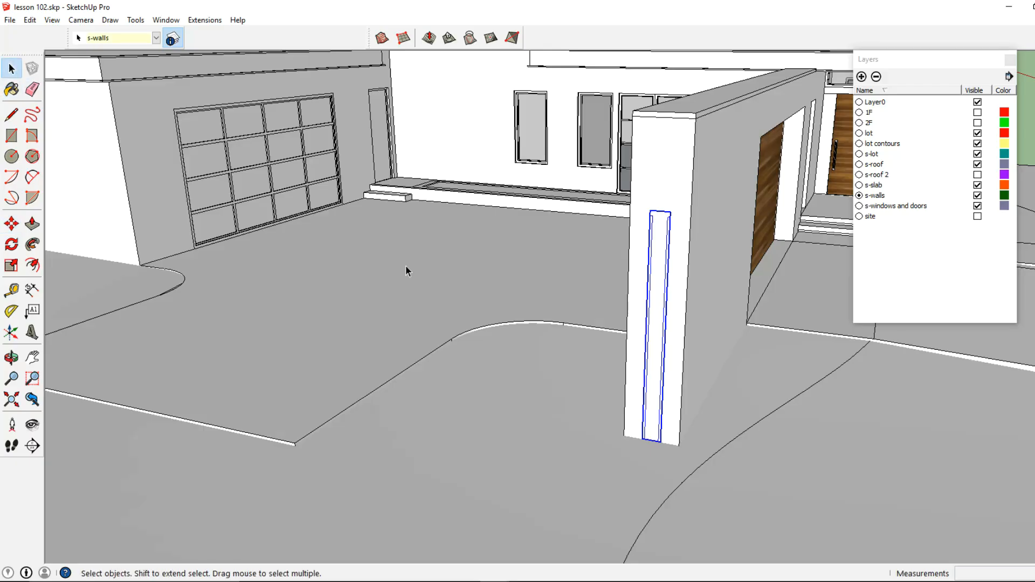
- Reopen the strip group and draw a long line from its base out along the green axis across the lot
double_click(653, 352)
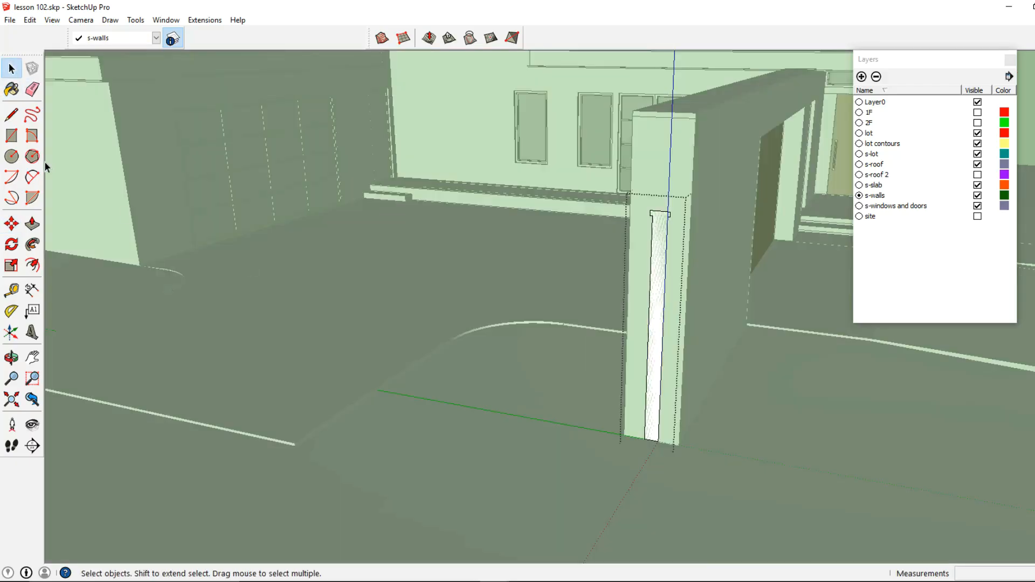
left_click(11, 114)
left_click(658, 441)
scroll(650, 441, "down", 5)
mouse_move(620, 448)
middle_mouse_down("shift")
mouse_move(628, 401)
mouse_move(584, 441)
mouse_move(589, 428)
mouse_move(652, 420)
middle_mouse_up("shift")
scroll(582, 442, "down", 2)
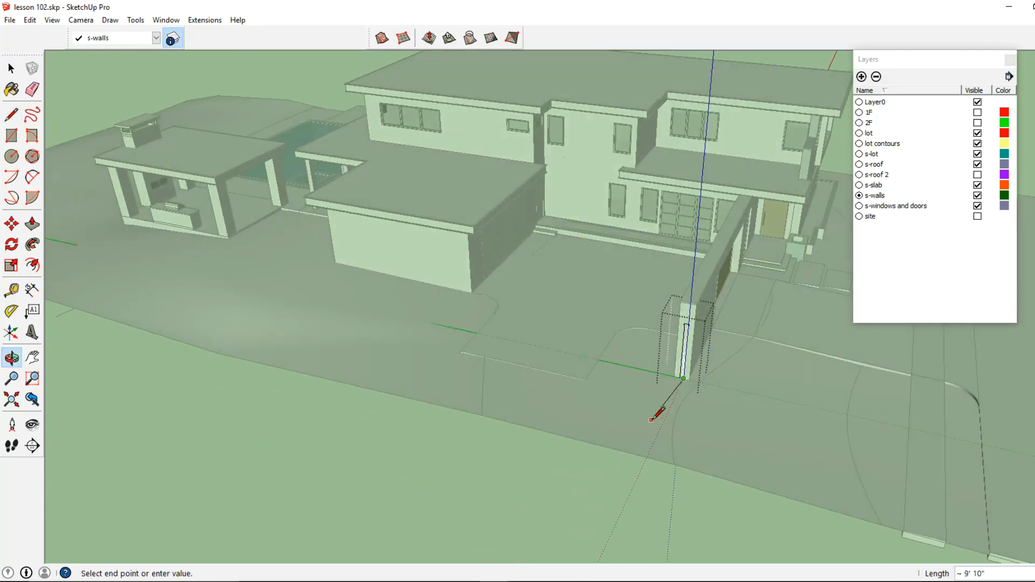
middle_click_drag(651, 467, 520, 291)
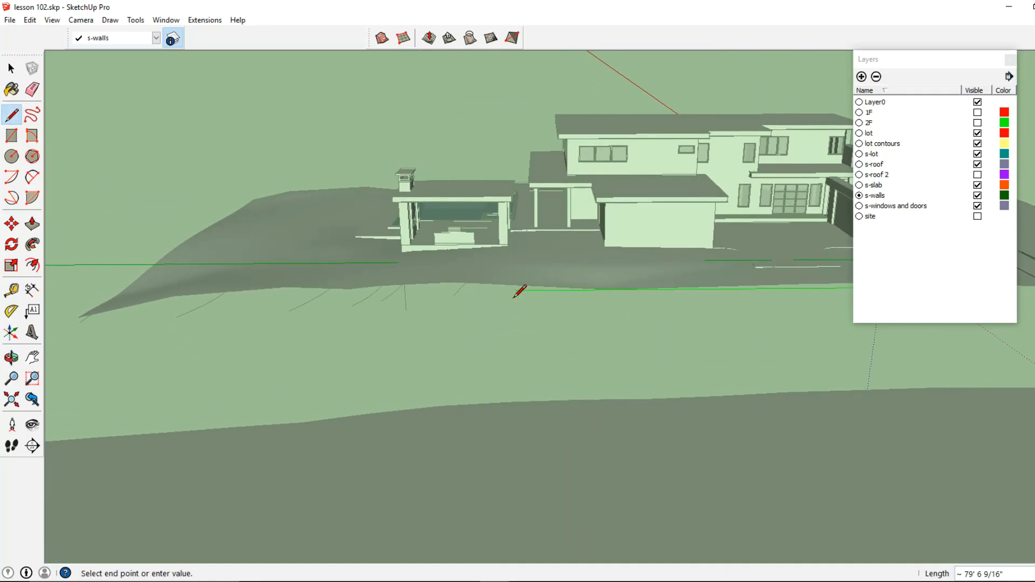
left_click(342, 291)
- Continue the line back along the lot edge and add a 2 ft vertical segment at its end
scroll(343, 292, "up", 2)
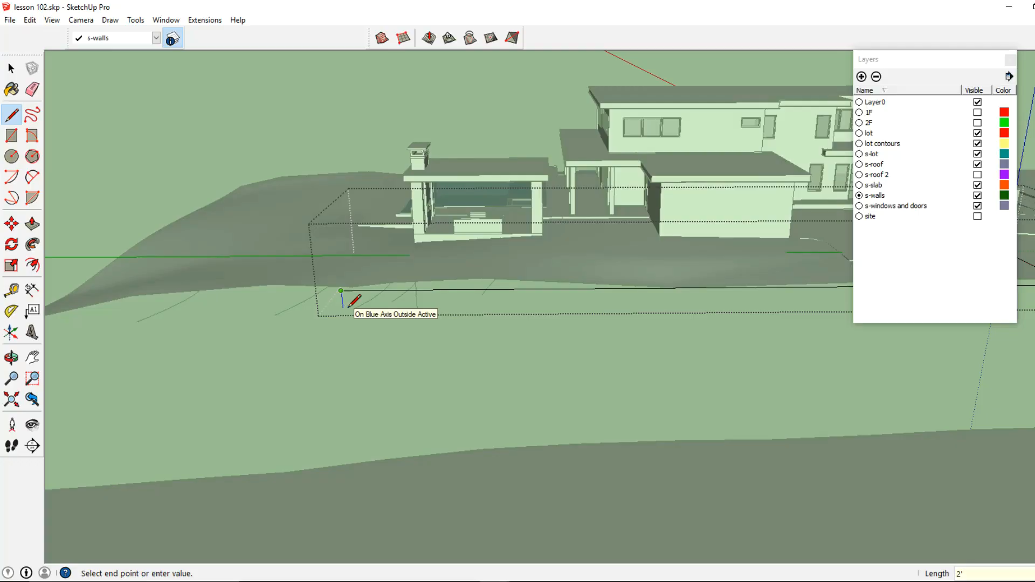
middle_click_drag(348, 307, 467, 267)
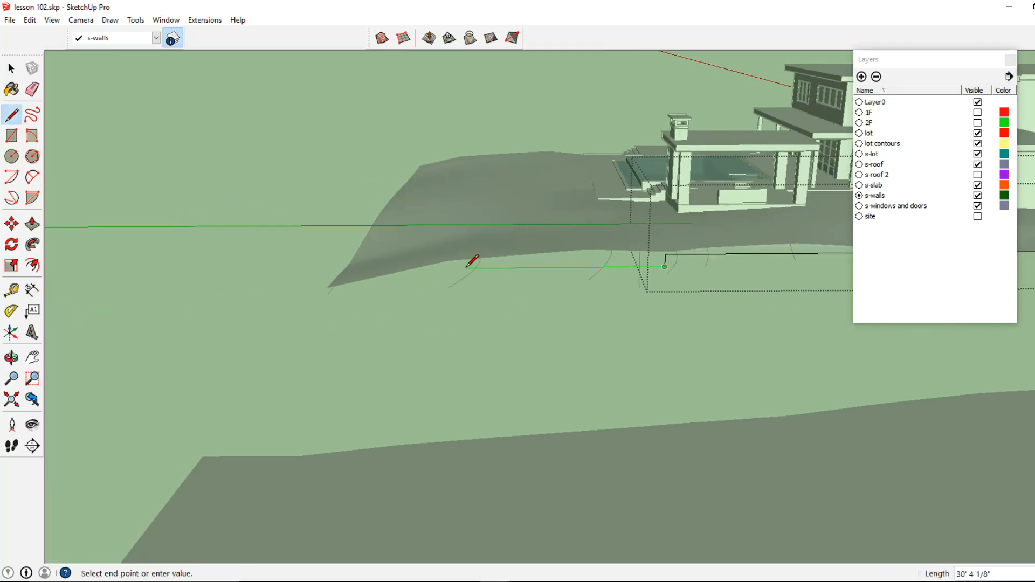
left_click(426, 268)
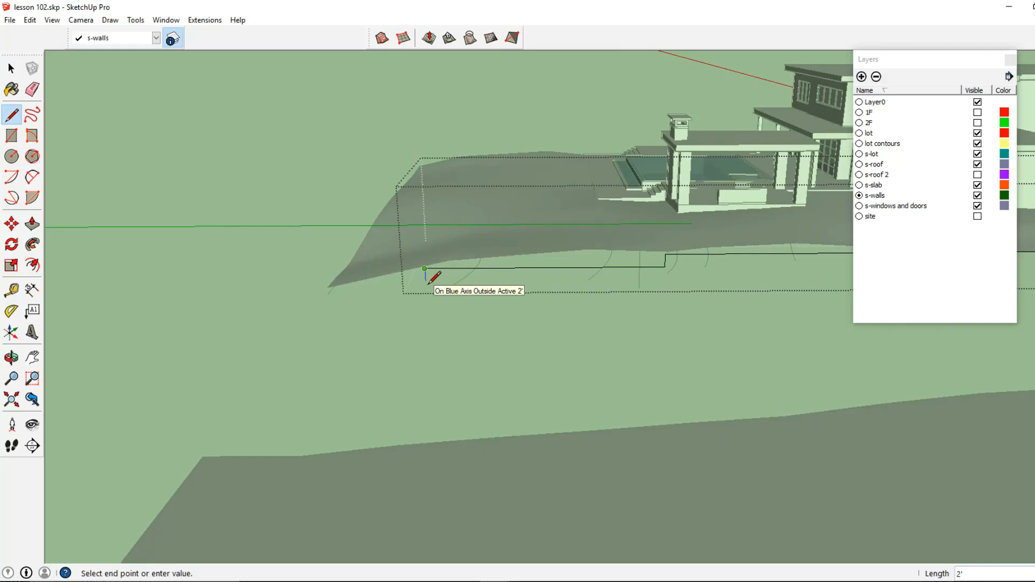
key("Return")
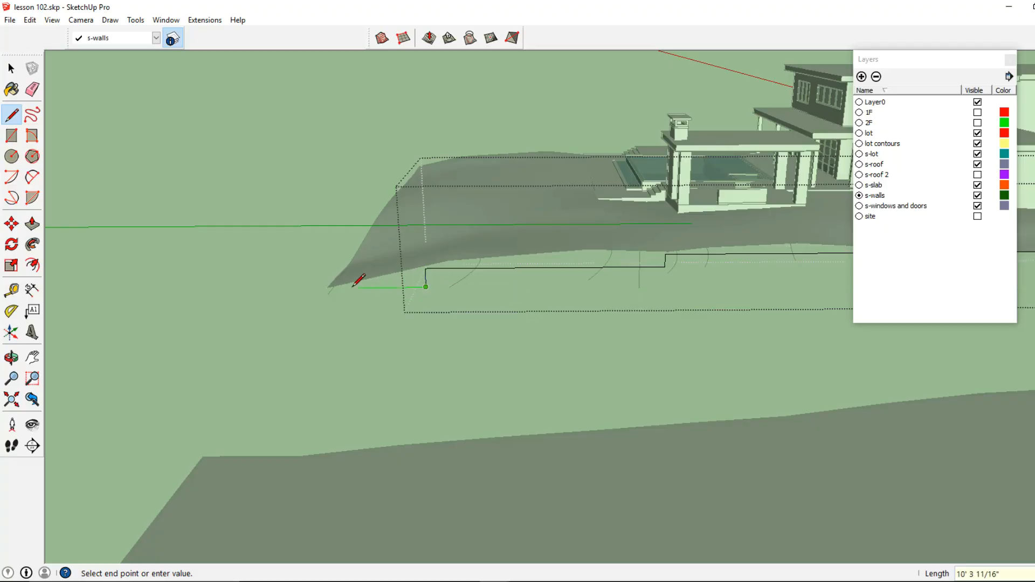
- Trace further line segments along the lot's outer edge and finish the line
middle_click_drag(321, 279, 475, 253)
mouse_move(259, 227)
middle_mouse_down()
mouse_move(266, 243)
mouse_move(686, 272)
mouse_move(694, 361)
mouse_move(680, 273)
middle_mouse_up()
scroll(744, 272, "up", 2)
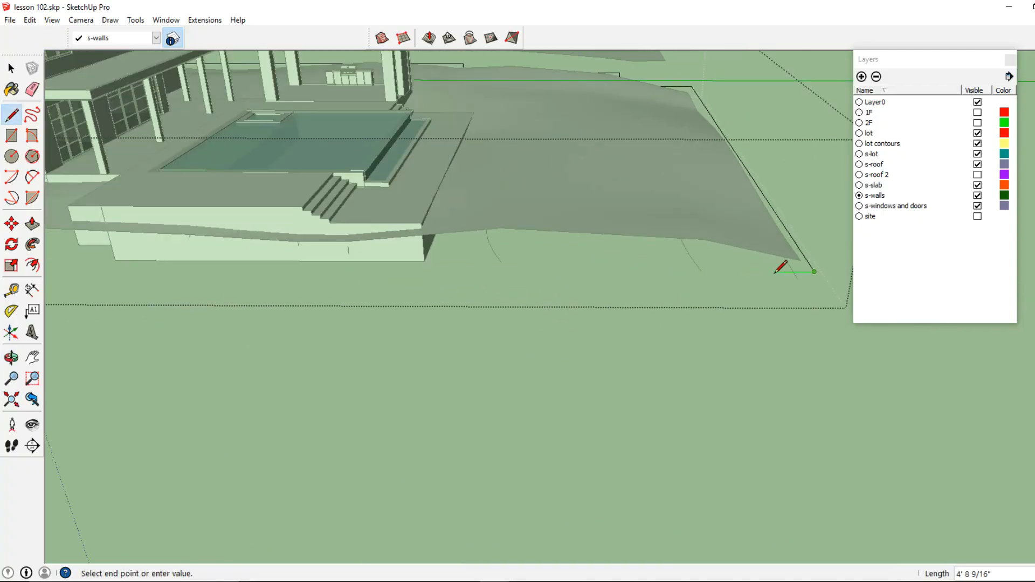
middle_click_drag(783, 268, 804, 180)
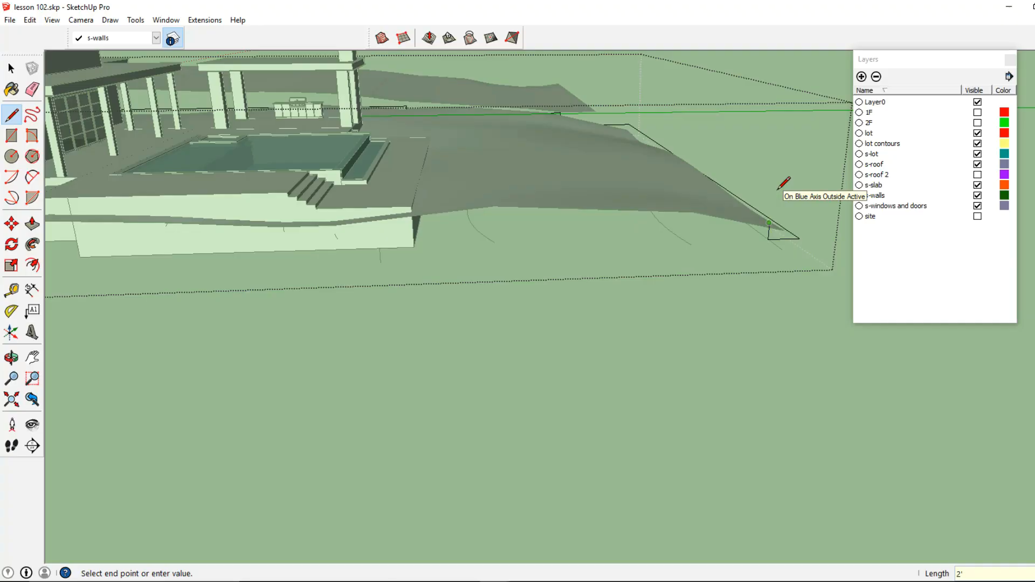
mouse_move(458, 224)
middle_mouse_down()
mouse_move(386, 234)
mouse_move(399, 231)
middle_mouse_up()
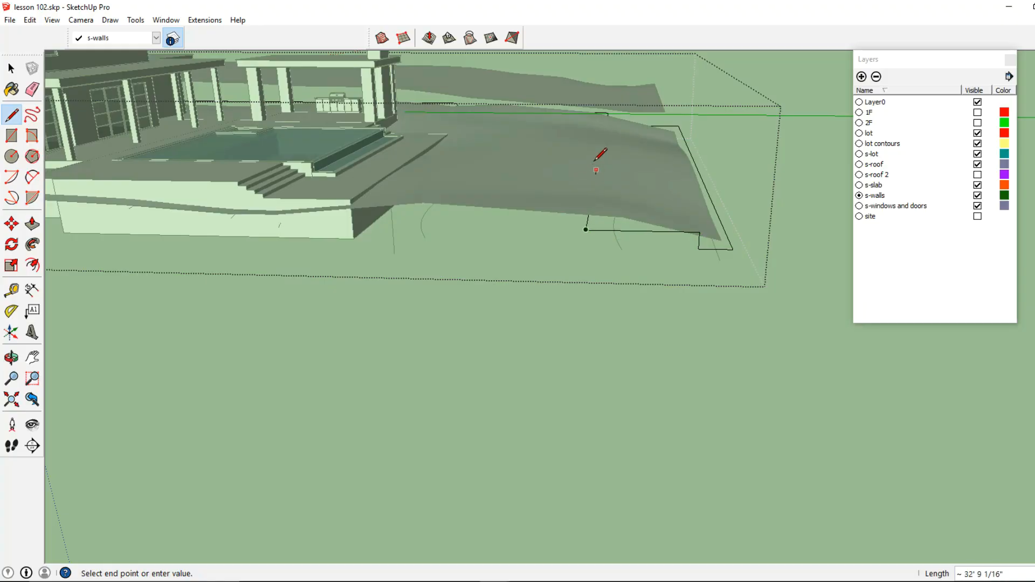
mouse_move(584, 134)
middle_mouse_down()
mouse_move(640, 169)
mouse_move(716, 100)
mouse_move(642, 186)
middle_mouse_up()
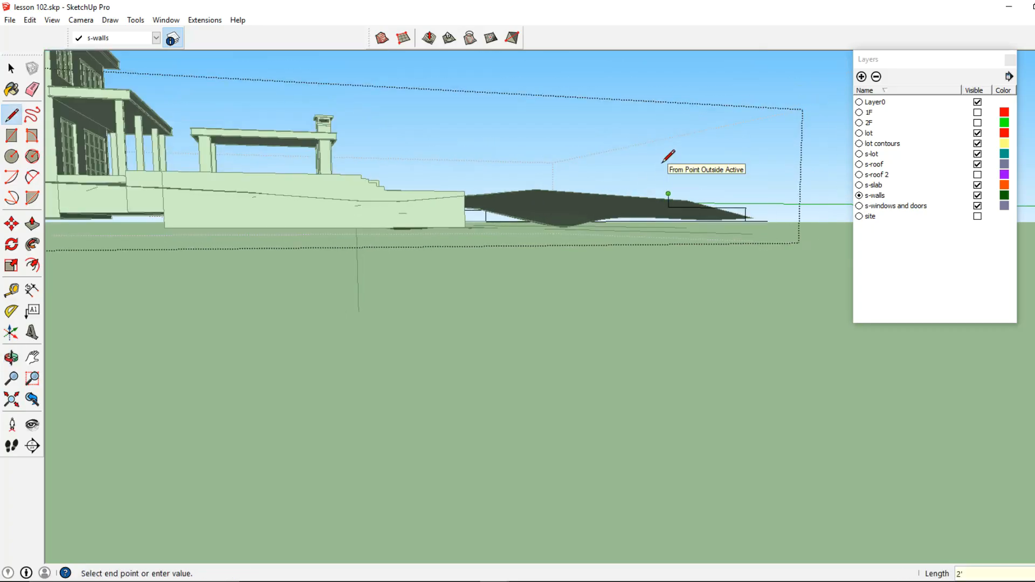
middle_click_drag(664, 210, 670, 213)
key("Escape")
- Start a new line at the lot edge, draw segments toward the house, and undo the last segment
scroll(675, 209, "up", 1)
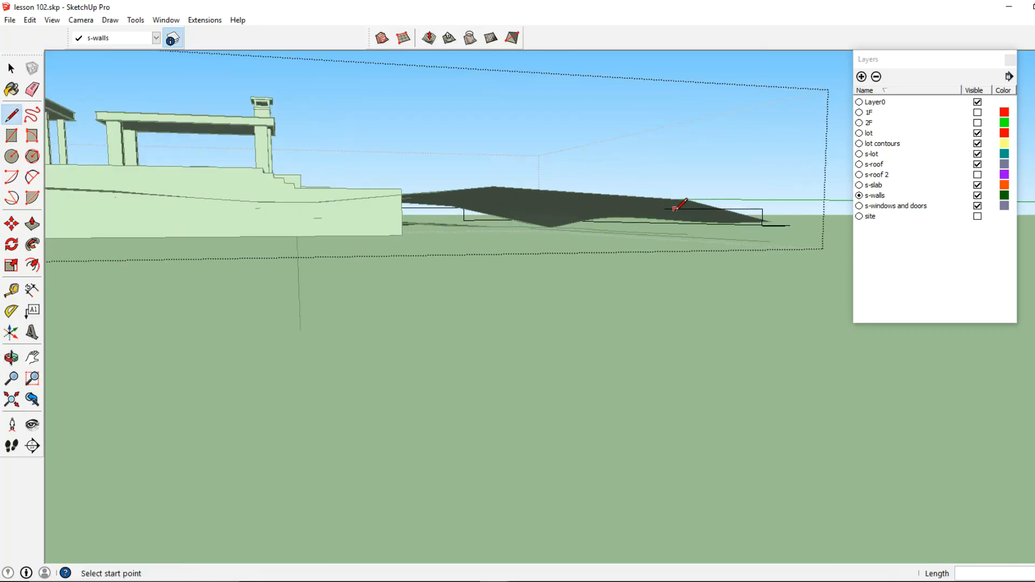
left_click(668, 207)
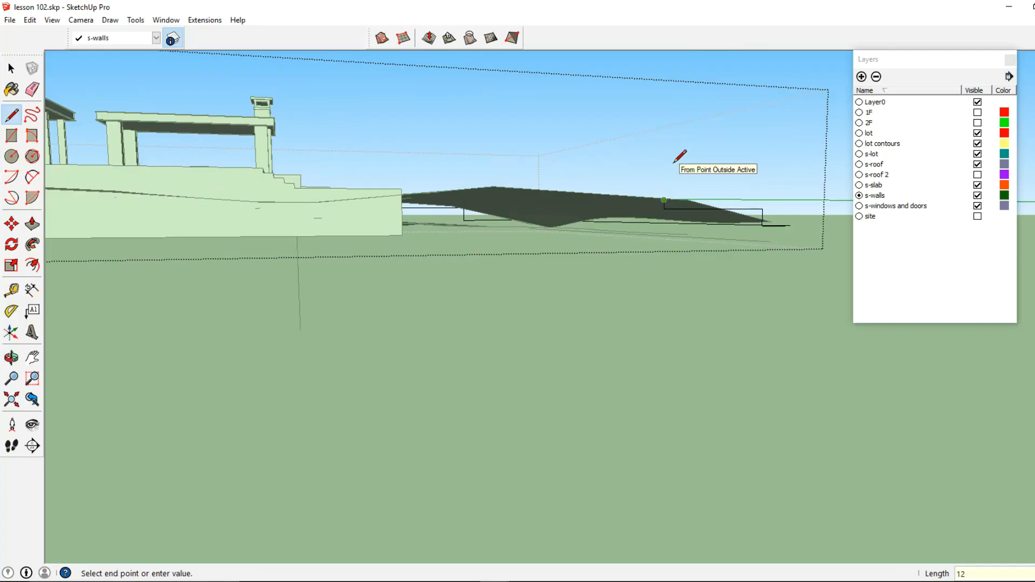
scroll(608, 185, "down", 5)
mouse_move(458, 227)
middle_mouse_down()
mouse_move(503, 259)
mouse_move(448, 210)
middle_mouse_up()
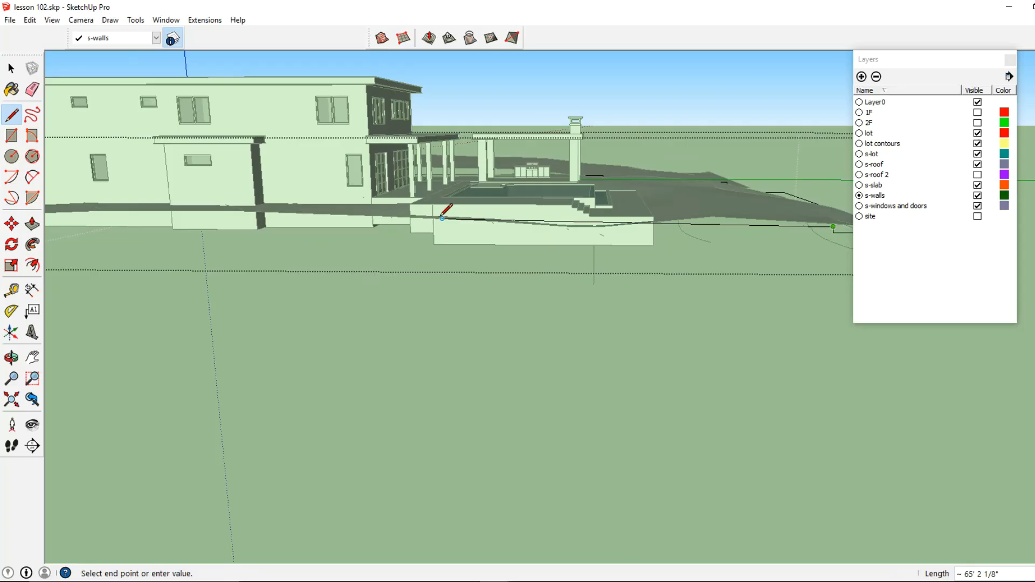
mouse_move(238, 221)
middle_mouse_down()
mouse_move(388, 266)
mouse_move(383, 399)
middle_mouse_up()
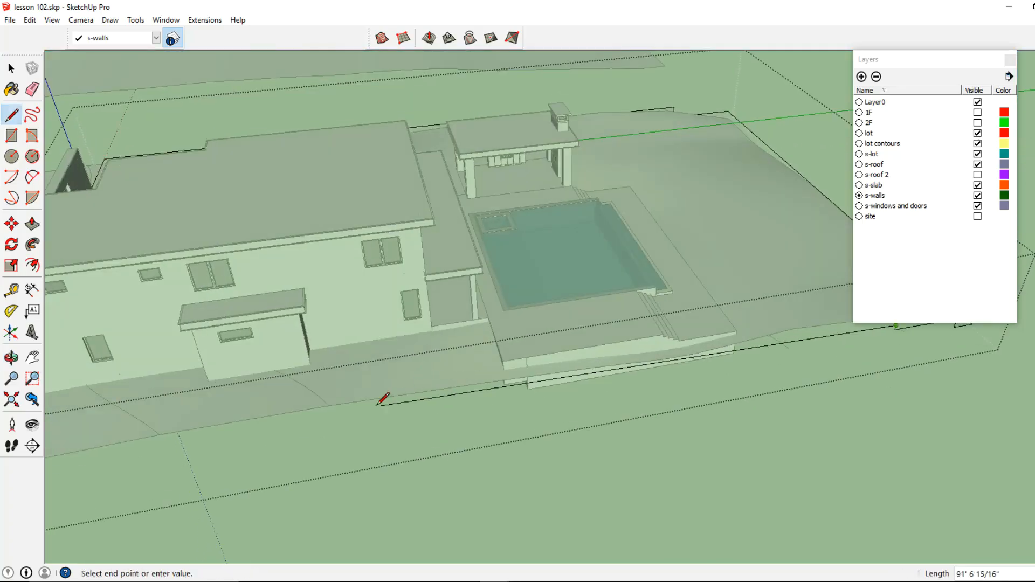
middle_click_drag(312, 411, 435, 342)
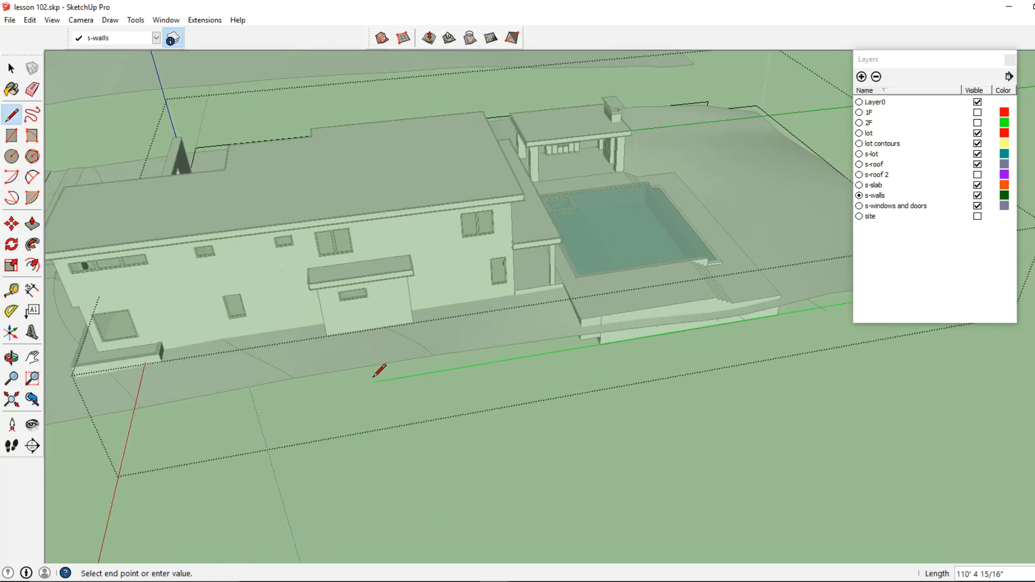
left_click(347, 384)
middle_click_drag(343, 377, 418, 203)
mouse_move(379, 287)
middle_mouse_down()
mouse_move(414, 225)
mouse_move(367, 270)
mouse_move(461, 294)
mouse_move(400, 303)
middle_mouse_up()
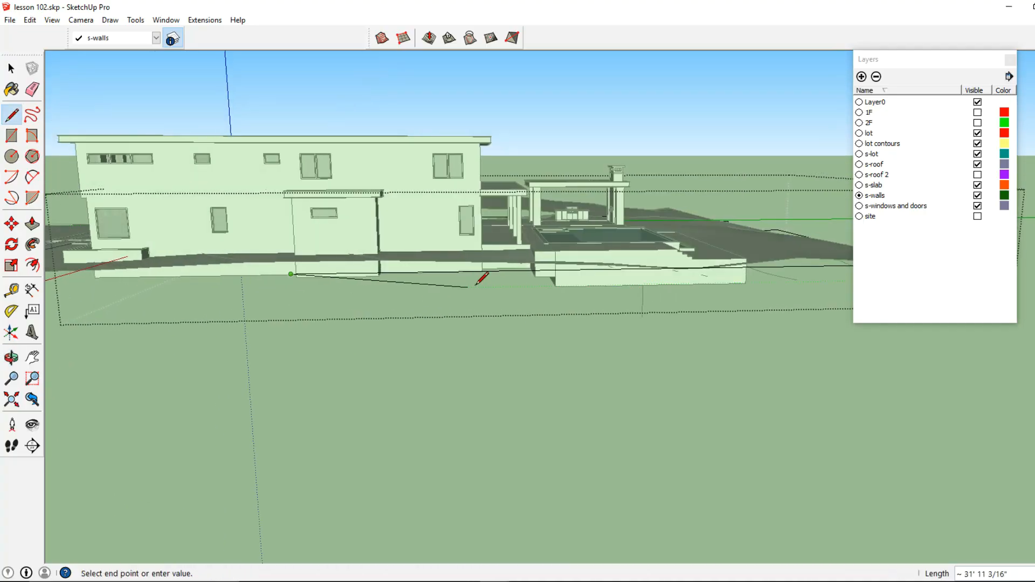
key("ctrl+z")
- Extend the traced line with another segment along the lot edge and finish the line
scroll(515, 284, "down", 2)
mouse_move(700, 295)
middle_mouse_down()
mouse_move(445, 261)
mouse_move(428, 272)
middle_mouse_up()
scroll(663, 286, "up", 2)
left_click(655, 263)
scroll(608, 259, "down", 3)
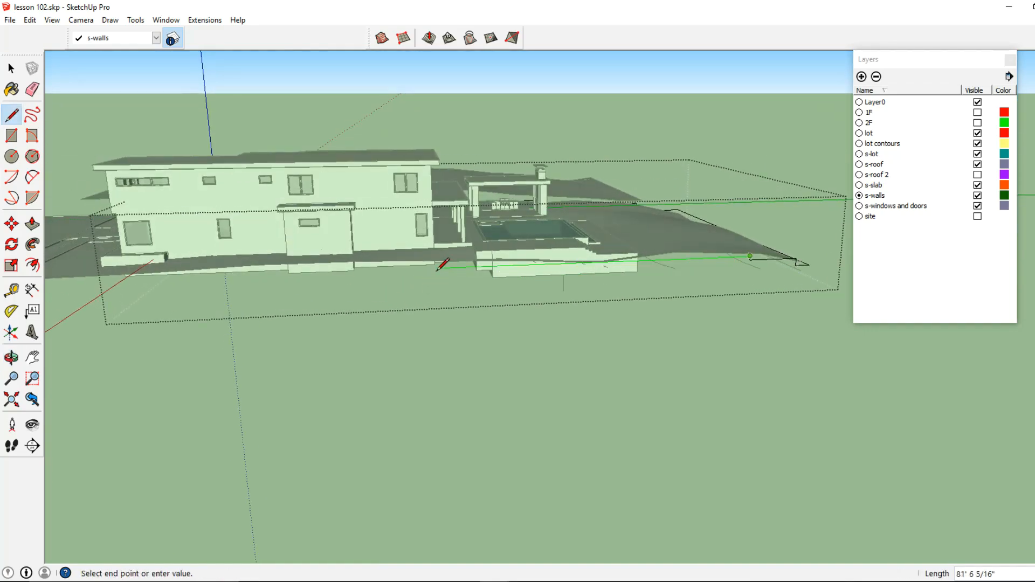
scroll(449, 267, "up", 2)
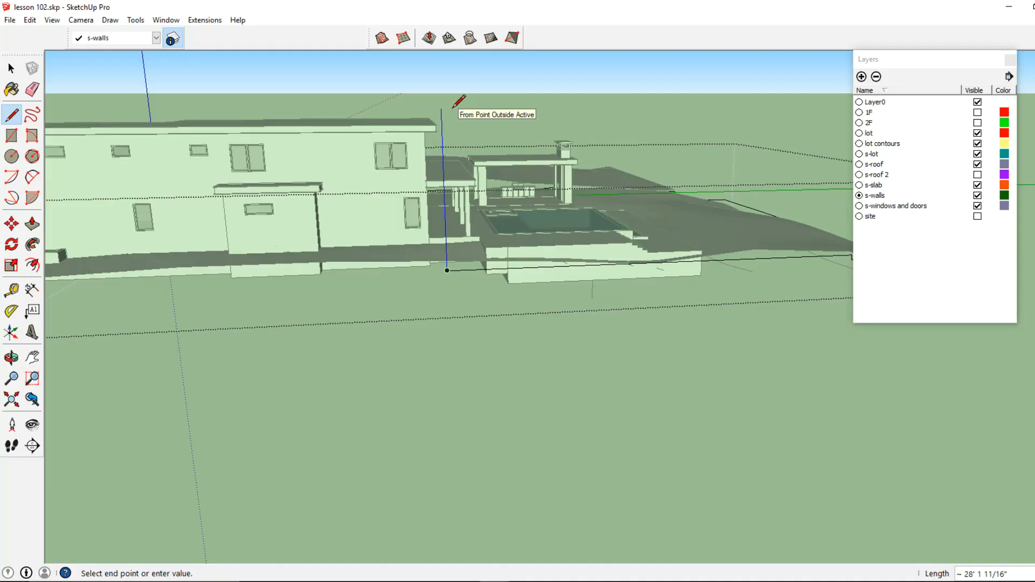
key("Return")
- Draw another line segment along the lot edge up to the corner of the house's front wall
scroll(469, 273, "up", 4)
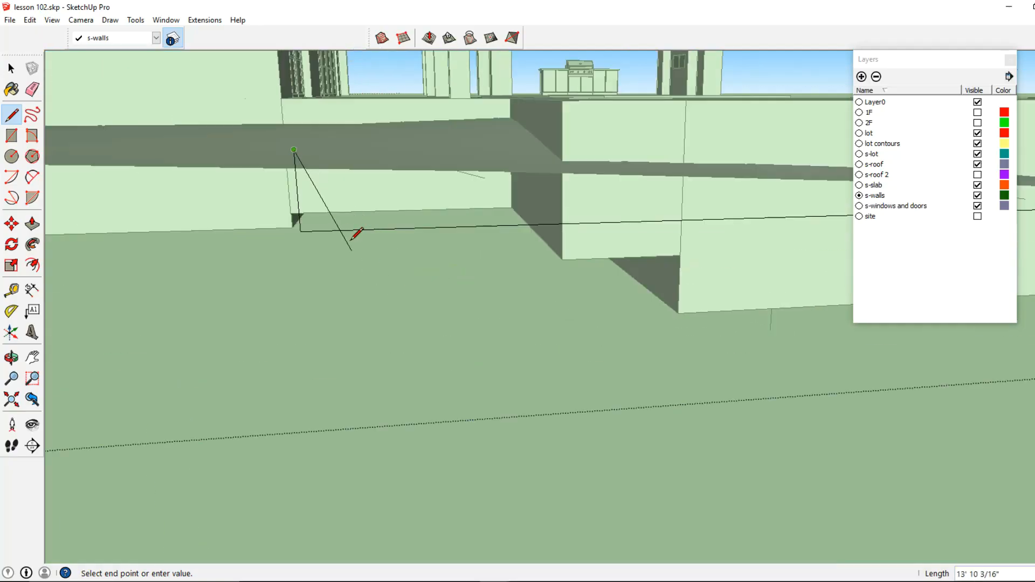
scroll(419, 256, "down", 2)
mouse_move(418, 256)
middle_mouse_down()
mouse_move(460, 207)
mouse_move(502, 201)
middle_mouse_up()
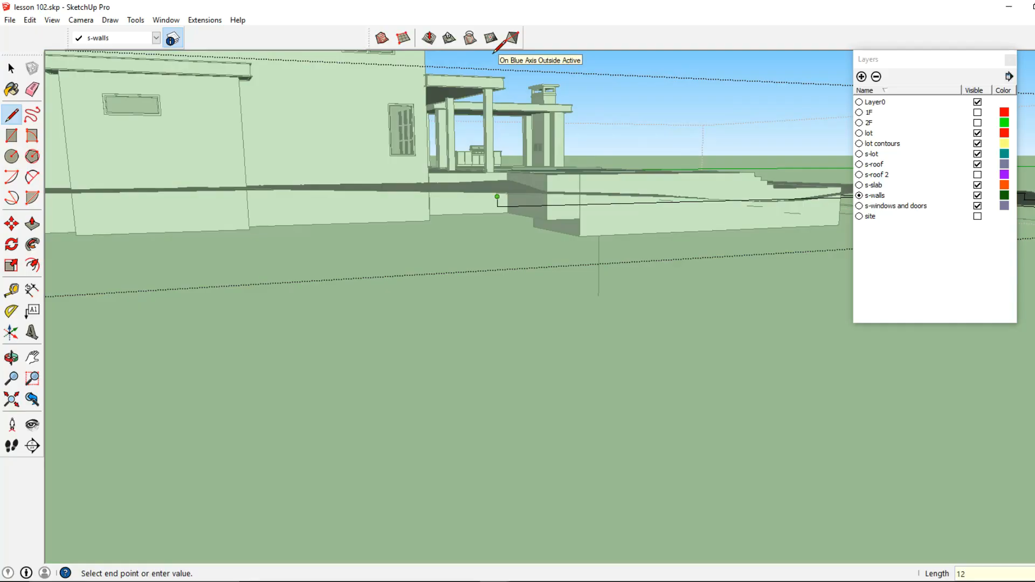
scroll(248, 323, "down", 3)
scroll(422, 300, "up", 2)
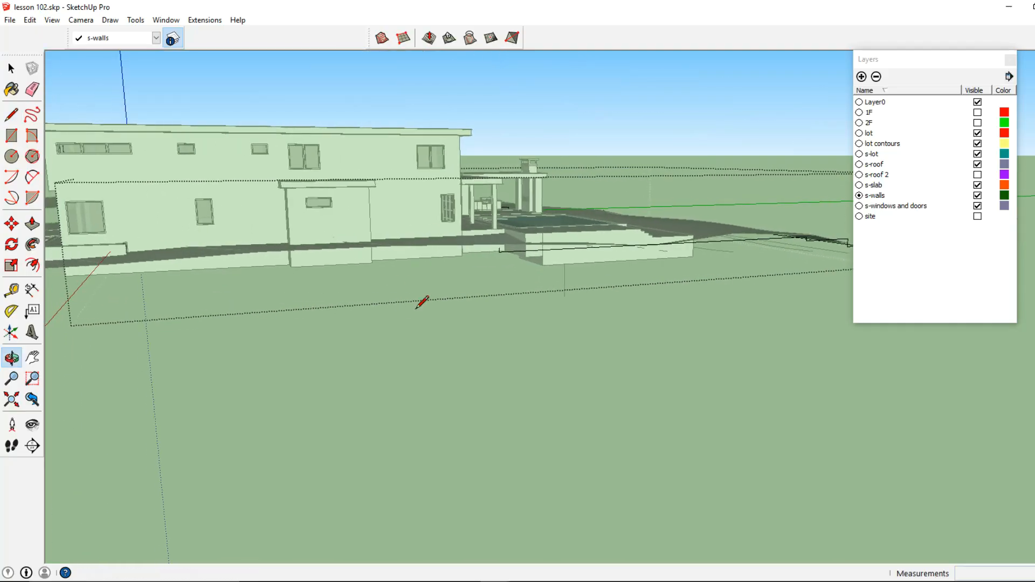
left_click(299, 256)
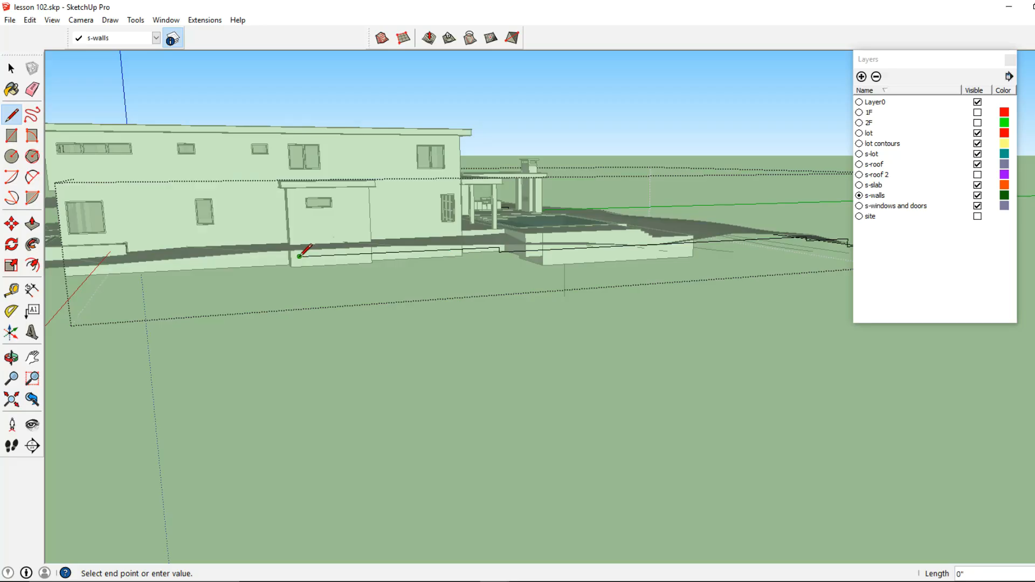
middle_click_drag(299, 256, 461, 203)
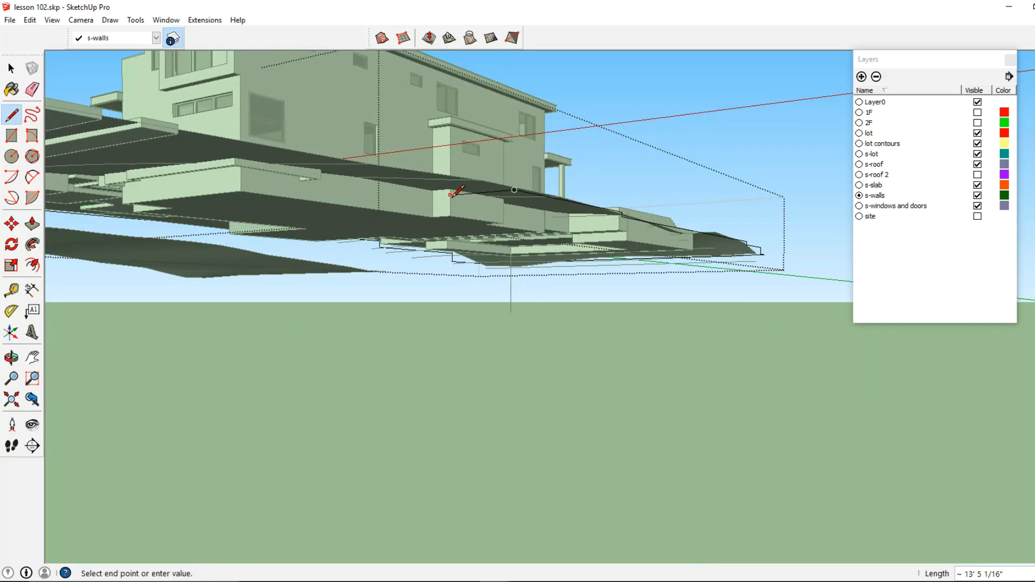
middle_click_drag(457, 190, 232, 302)
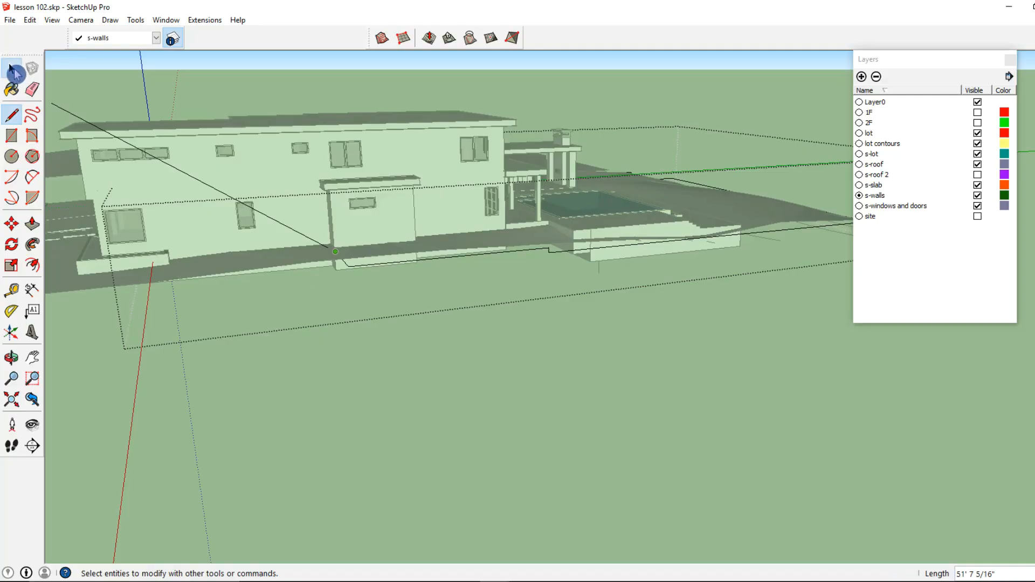
- Open the lot group and examine the traced outline running along the lot edge
left_click(15, 73)
left_click(415, 186)
scroll(423, 186, "down", 3)
middle_click_drag(433, 189, 209, 387)
middle_click_drag(620, 221, 212, 319)
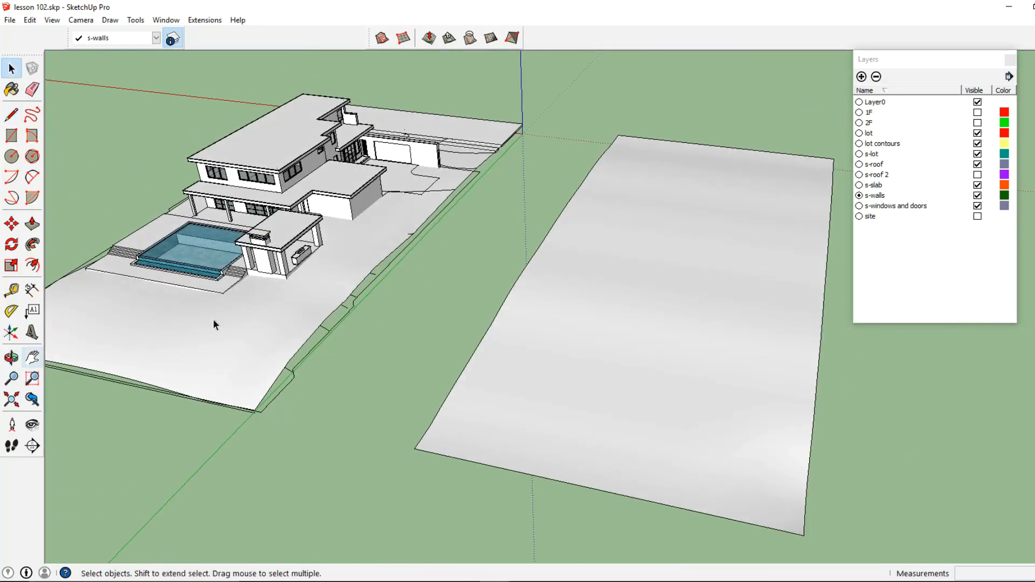
scroll(212, 320, "up", 2)
middle_click_drag(452, 291, 342, 289)
scroll(364, 250, "up", 4)
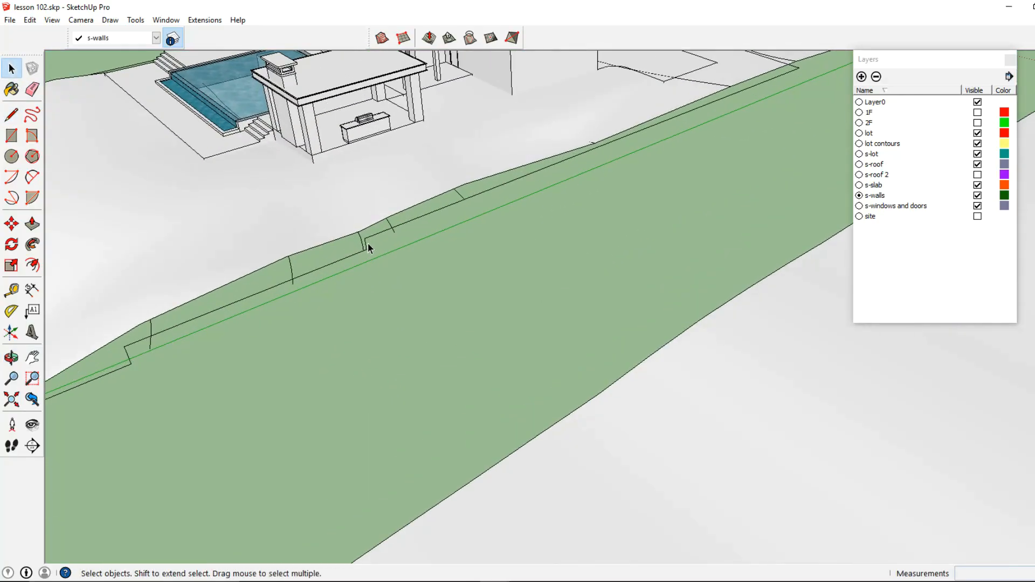
double_click(368, 248)
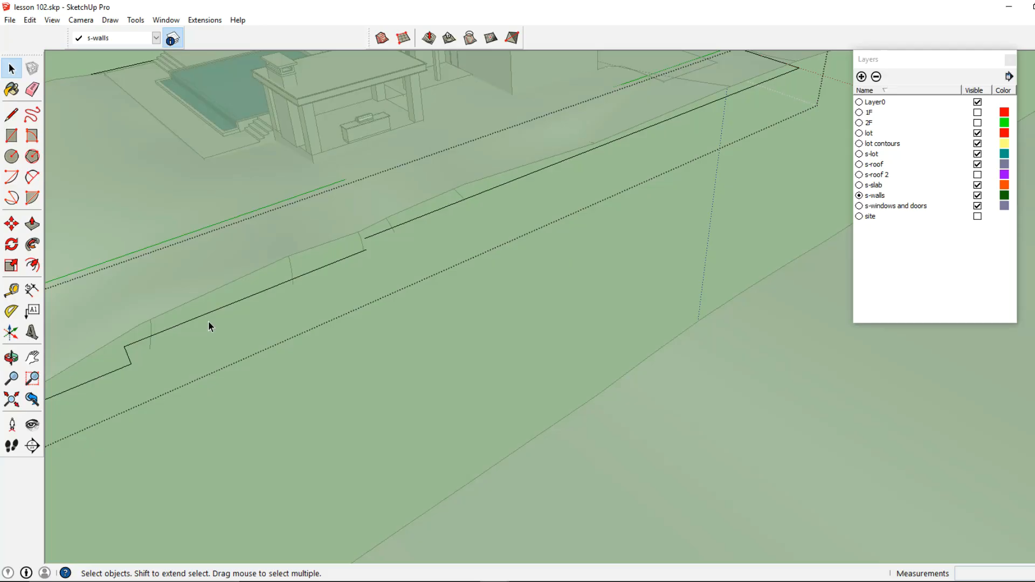
scroll(162, 351, "down", 3)
middle_click_drag(244, 339, 338, 322)
scroll(198, 141, "up", 1)
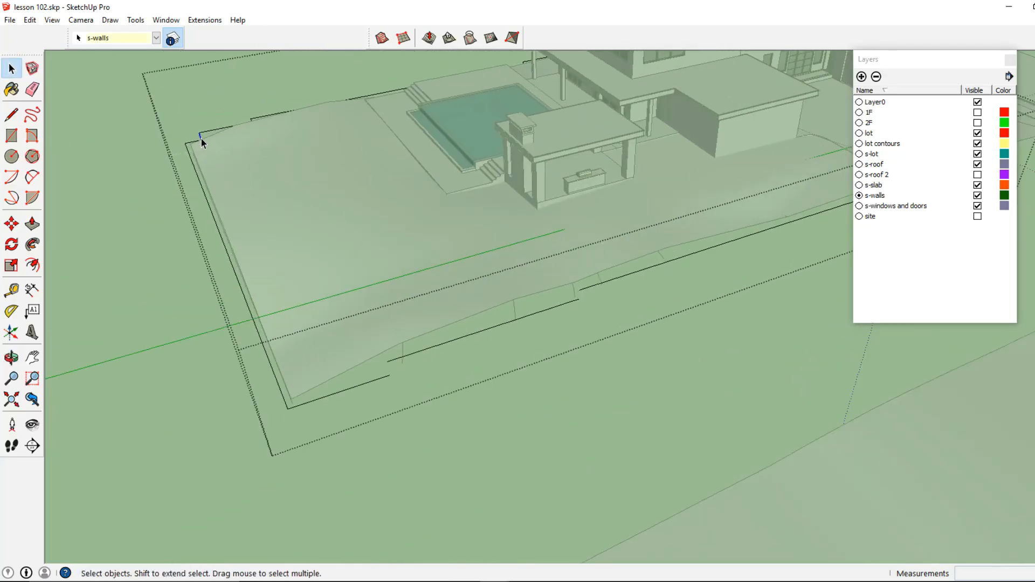
- Open the entry wall group and copy the strip's profile face at the wall's corner
left_click(251, 124)
middle_click_drag(442, 174, 280, 199)
scroll(528, 309, "up", 2)
middle_click_drag(528, 309, 421, 348)
left_click(422, 348)
scroll(417, 341, "up", 3)
double_click(415, 338)
left_click(415, 339)
key("Escape")
double_click(408, 285)
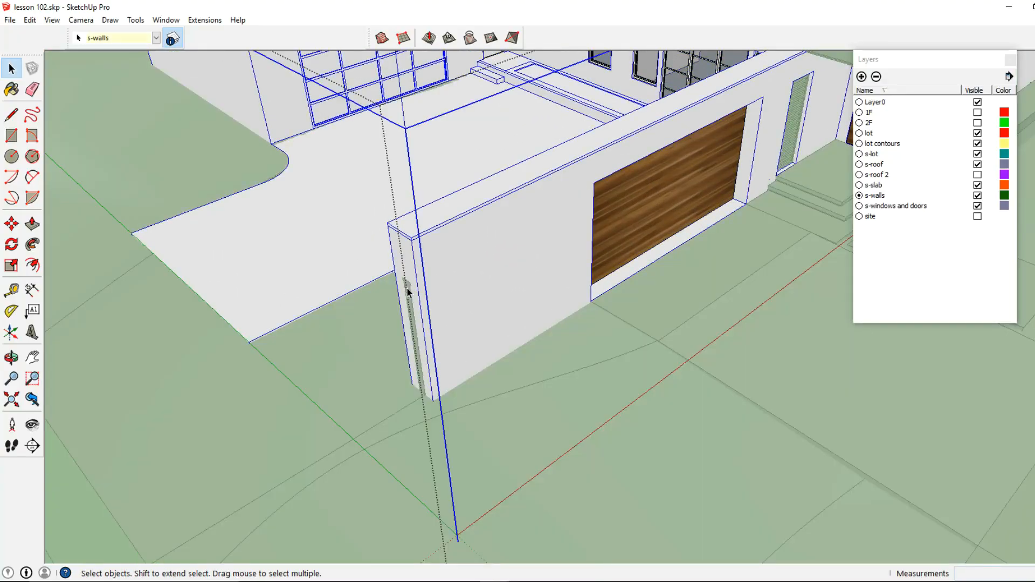
double_click(406, 289)
middle_click_drag(386, 319, 498, 246, "shift")
left_click_drag(499, 331, 618, 146)
left_click(26, 22)
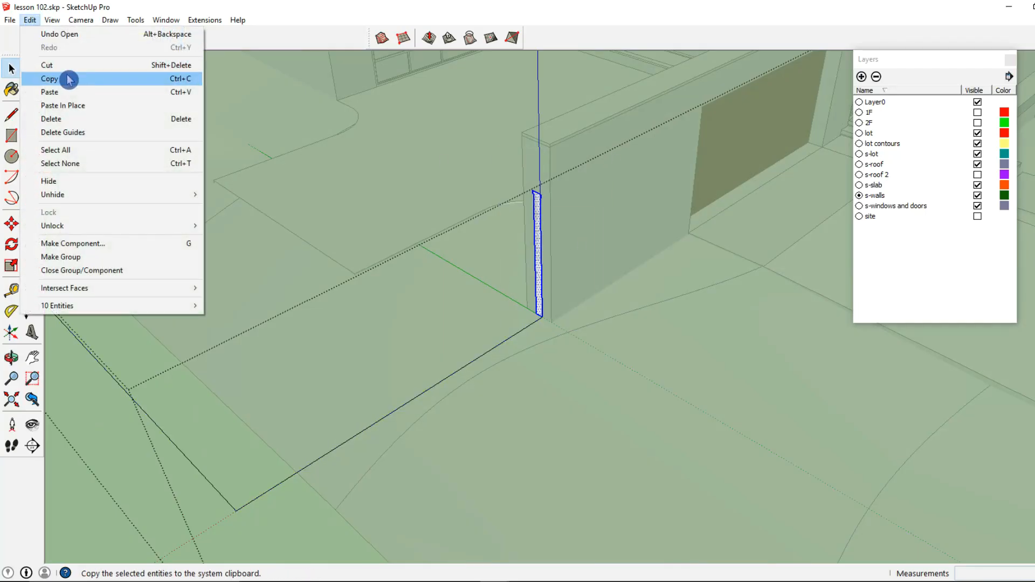
left_click(68, 79)
- Sweep the profile face along the traced lot-edge line with Follow Me to form a low wall
scroll(423, 236, "down", 3)
middle_click_drag(423, 235, 570, 200, "shift")
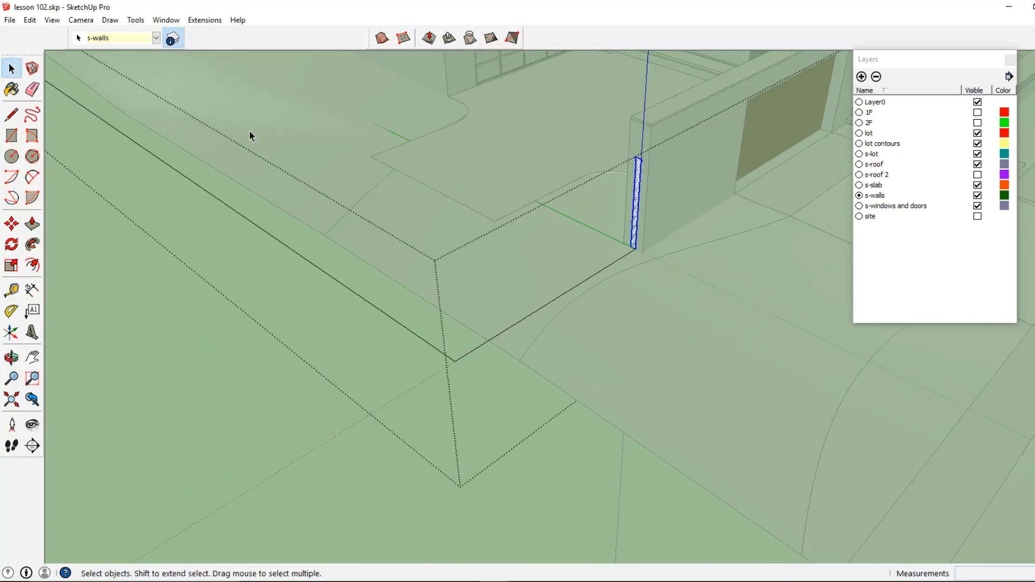
left_click(135, 20)
left_click(169, 138)
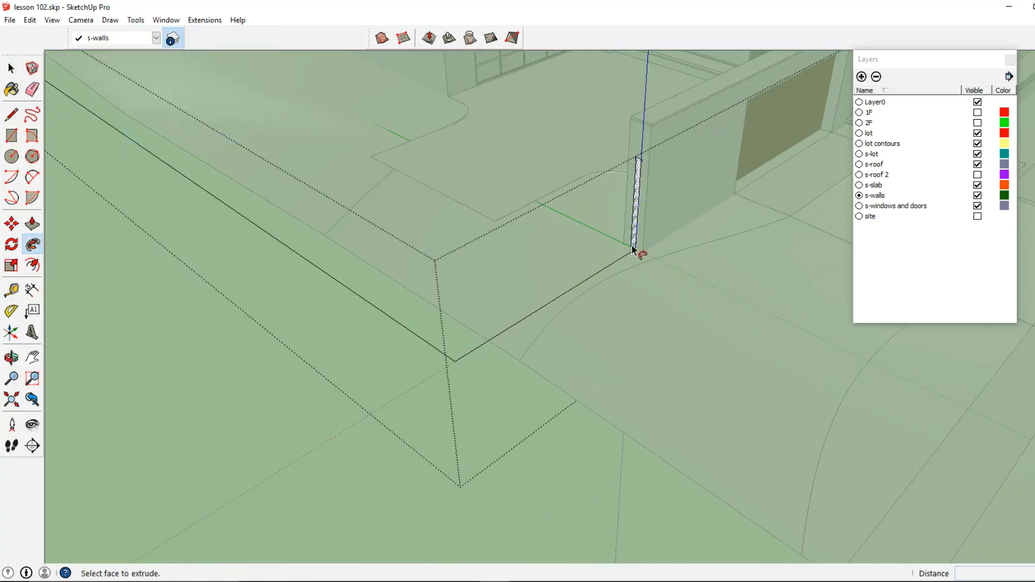
left_click(632, 245)
key("ctrl+z")
left_click(633, 248)
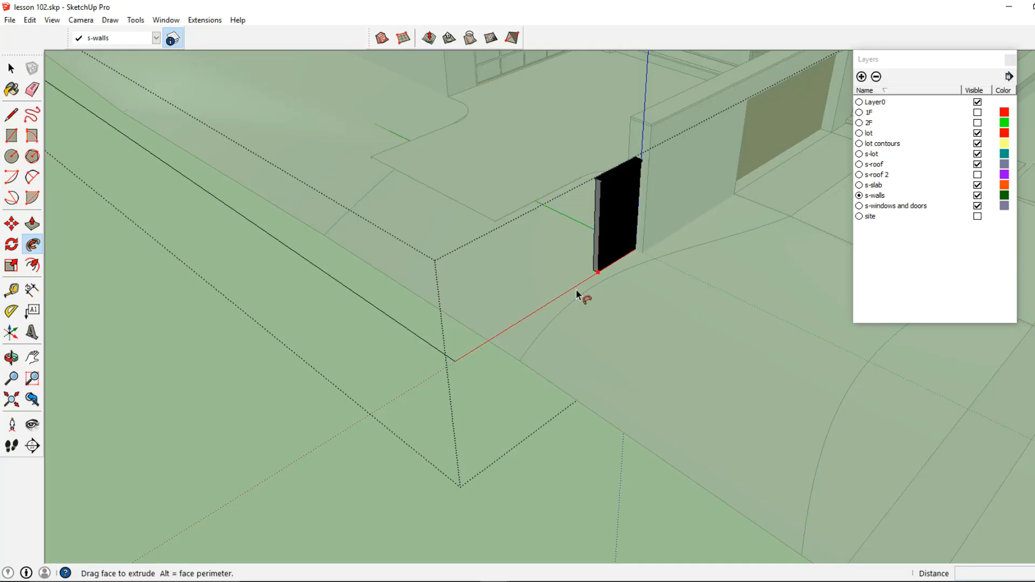
middle_click_drag(345, 281, 782, 366, "shift")
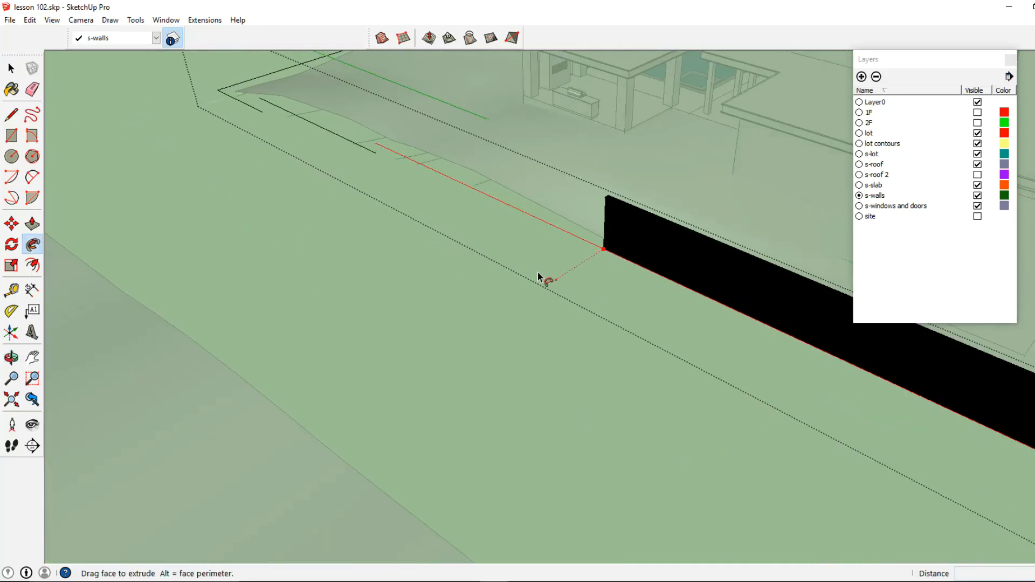
left_click(378, 144)
- Select the whole new low wall and make it a group
middle_click_drag(387, 174, 651, 188)
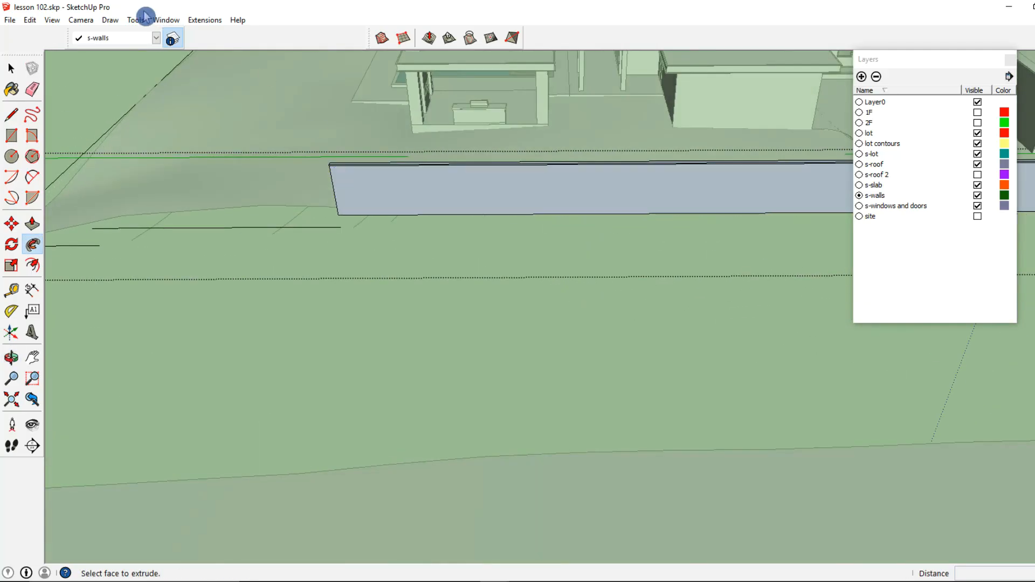
left_click(52, 20)
left_click(11, 68)
middle_click_drag(324, 188, 510, 209)
triple_click(511, 214)
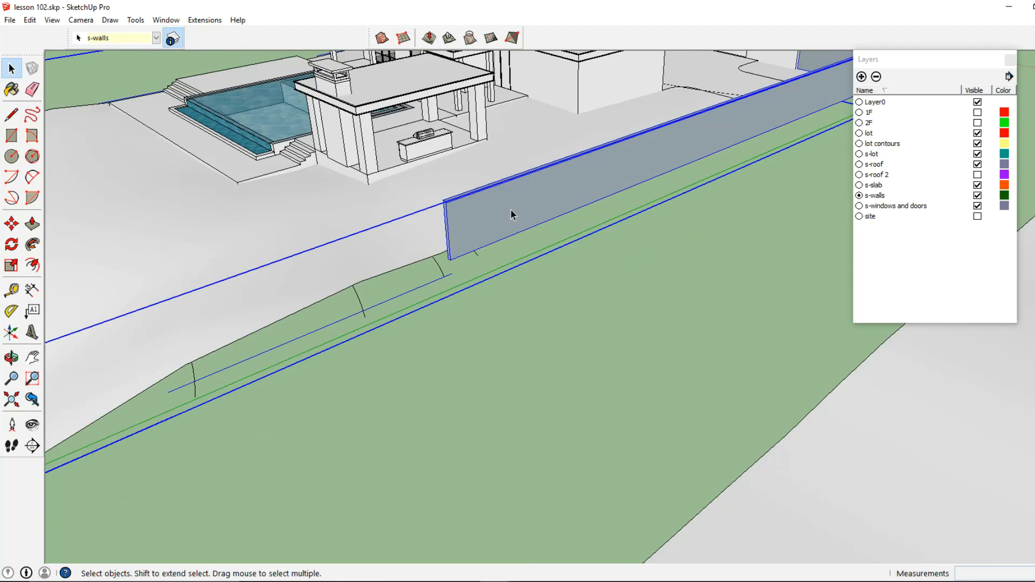
right_click(511, 214)
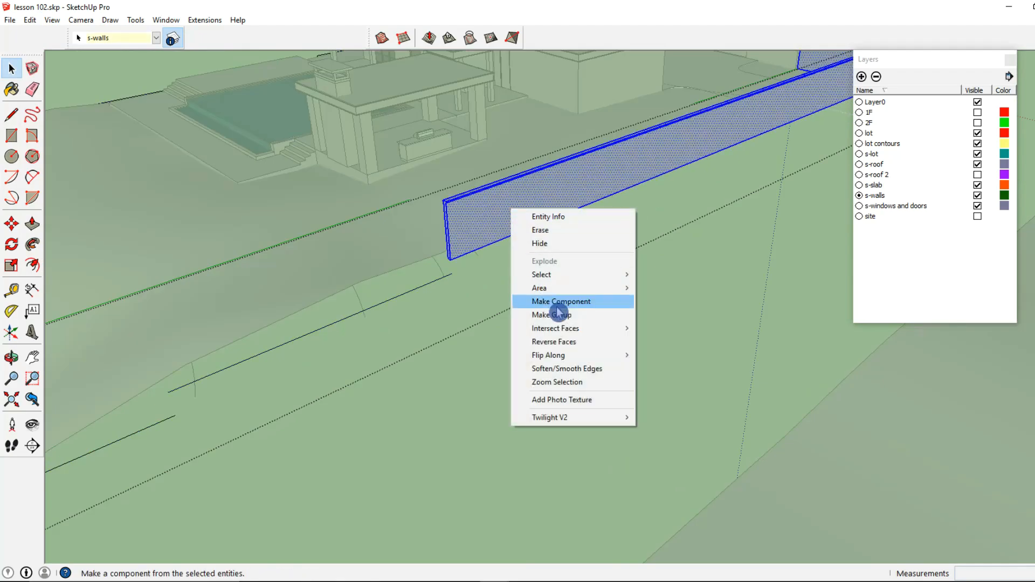
left_click(556, 315)
- Copy the wall group and paste a copy near the end of the lot-edge line
left_click(30, 20)
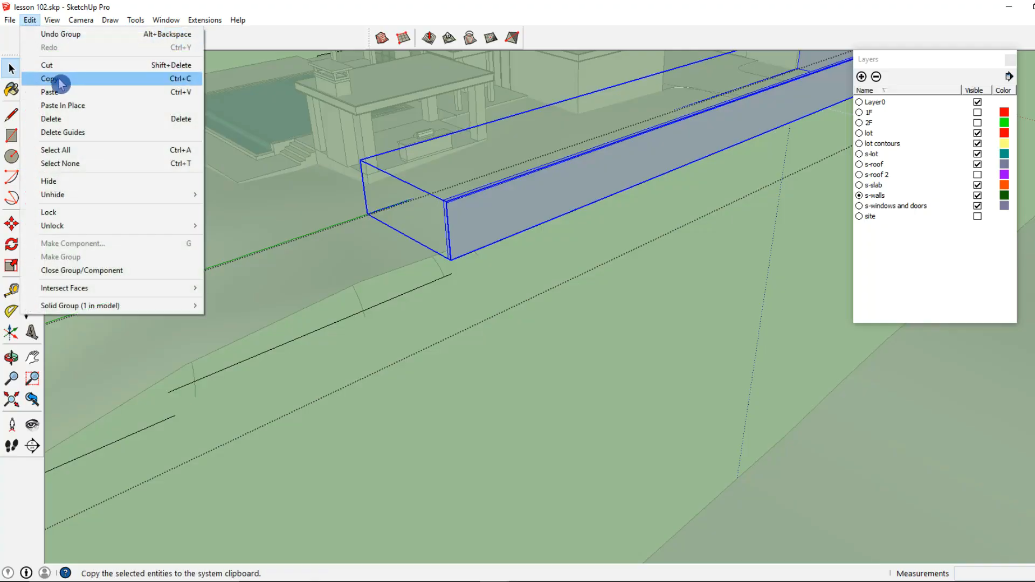
left_click(54, 78)
key("ctrl+v")
scroll(430, 277, "up", 5)
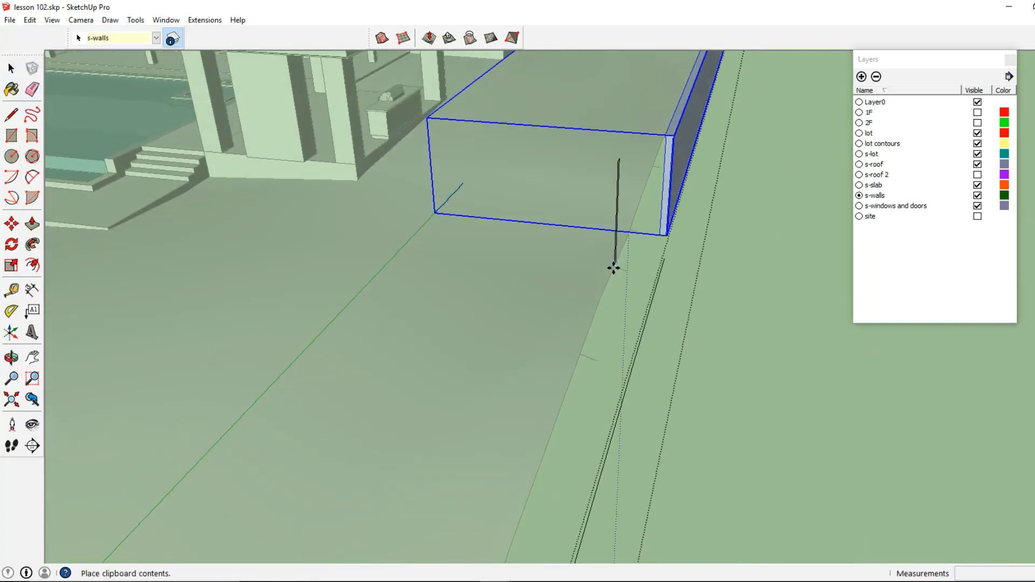
scroll(613, 268, "up", 2)
middle_click_drag(675, 257, 630, 287)
scroll(712, 315, "down", 1)
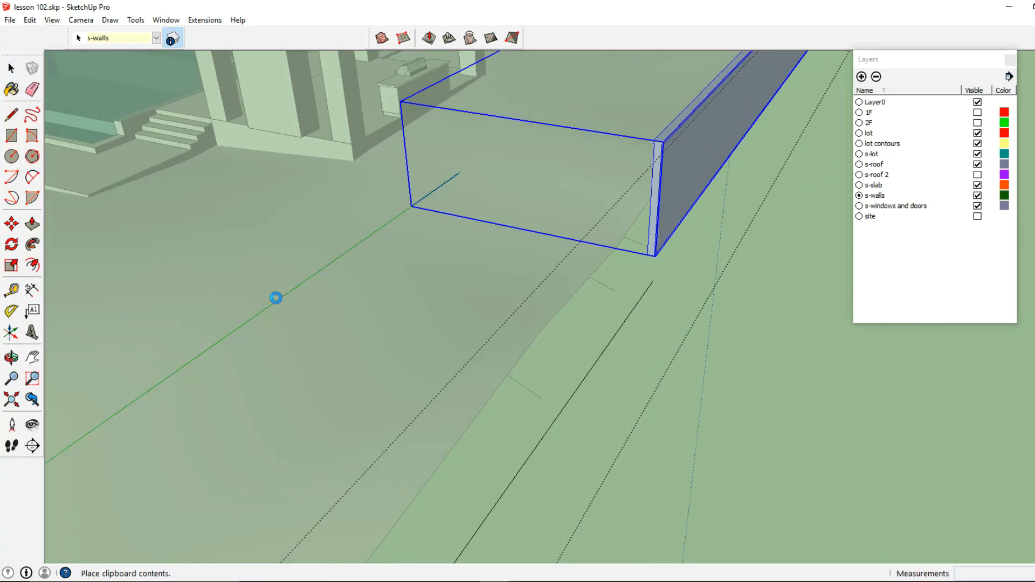
left_click(712, 318)
- Rotate the pasted wall copy 90 degrees about its base
scroll(562, 324, "down", 2)
left_click(12, 244)
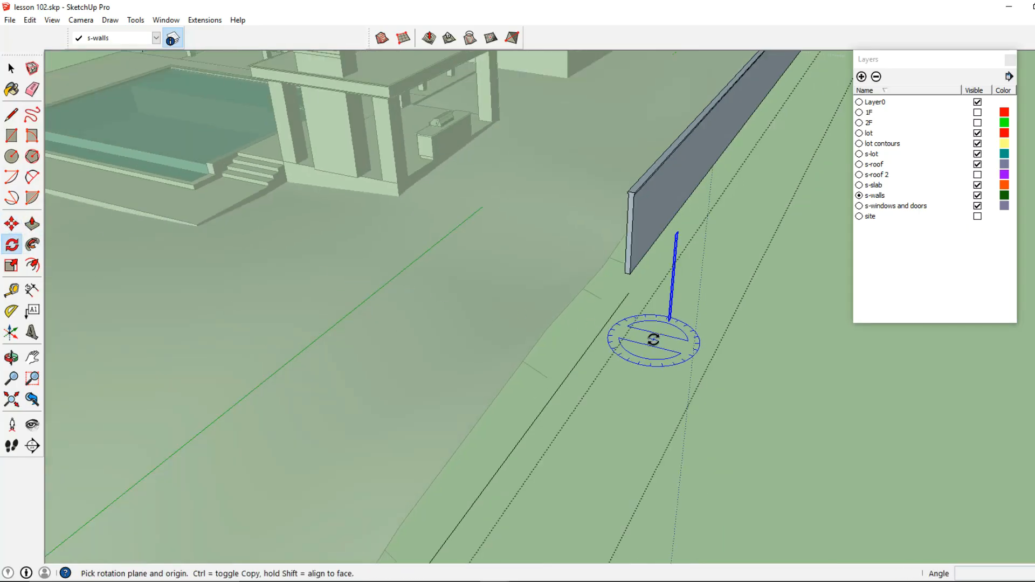
left_click(745, 335)
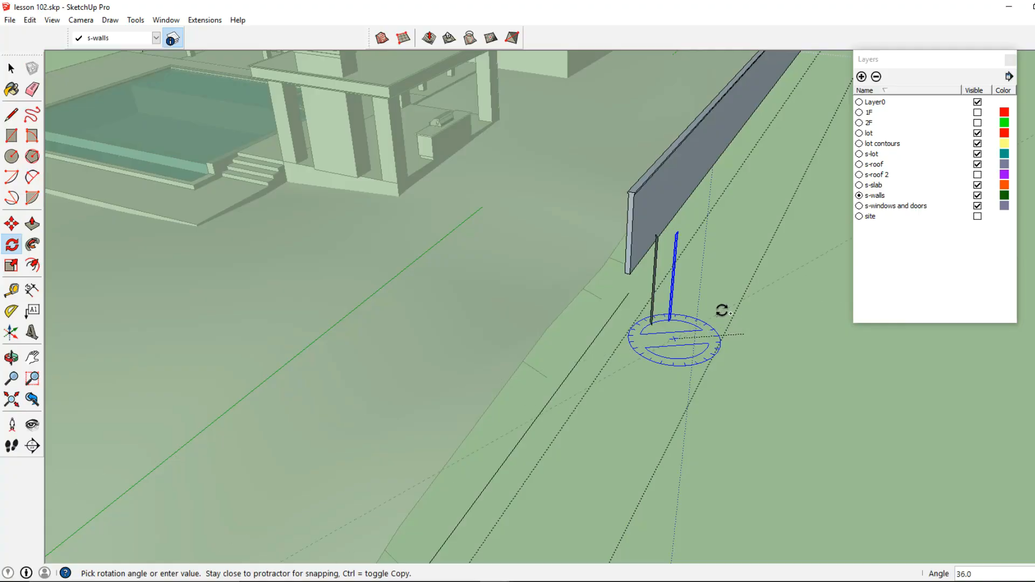
left_click(712, 304)
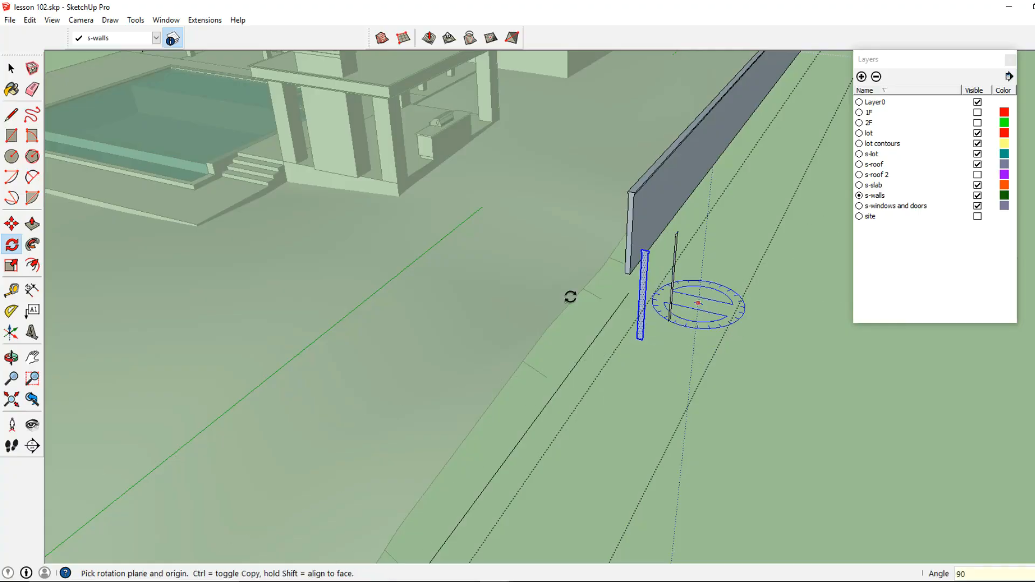
- Move the rotated wall copy onto the end of the traced lot-edge line
scroll(659, 346, "up", 3)
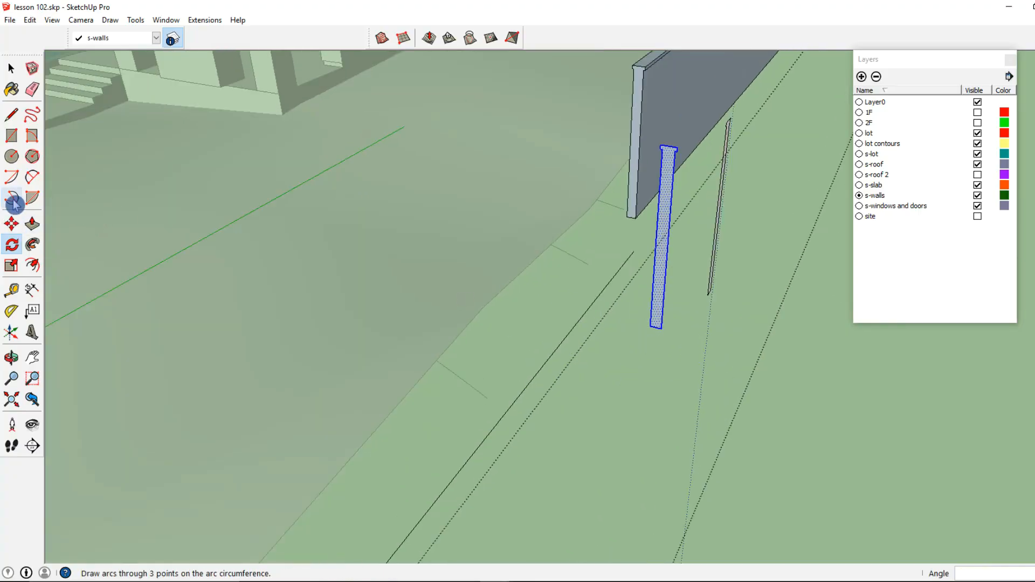
left_click(11, 223)
left_click(661, 329)
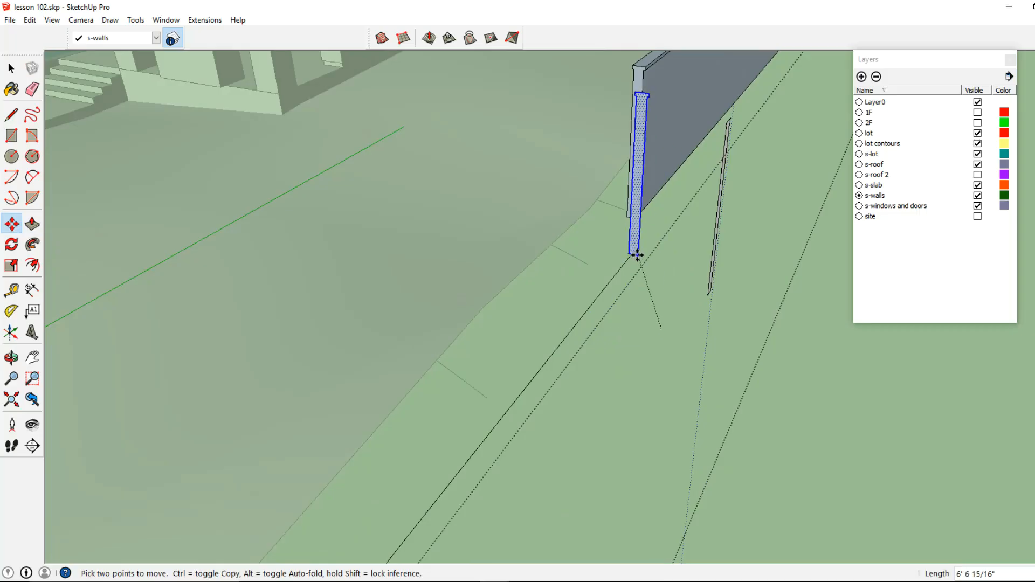
middle_click_drag(619, 247, 683, 190)
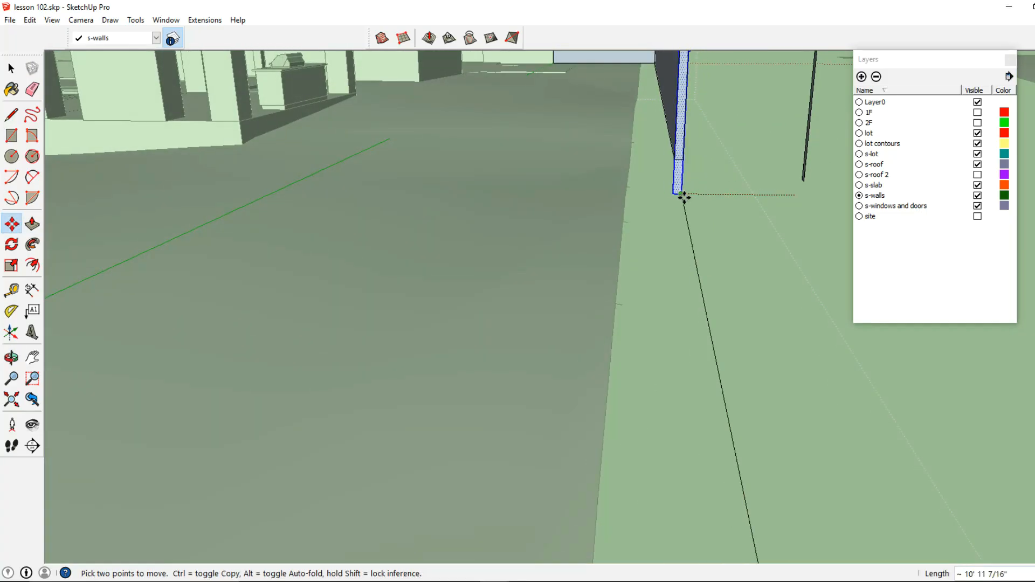
scroll(677, 194, "down", 5)
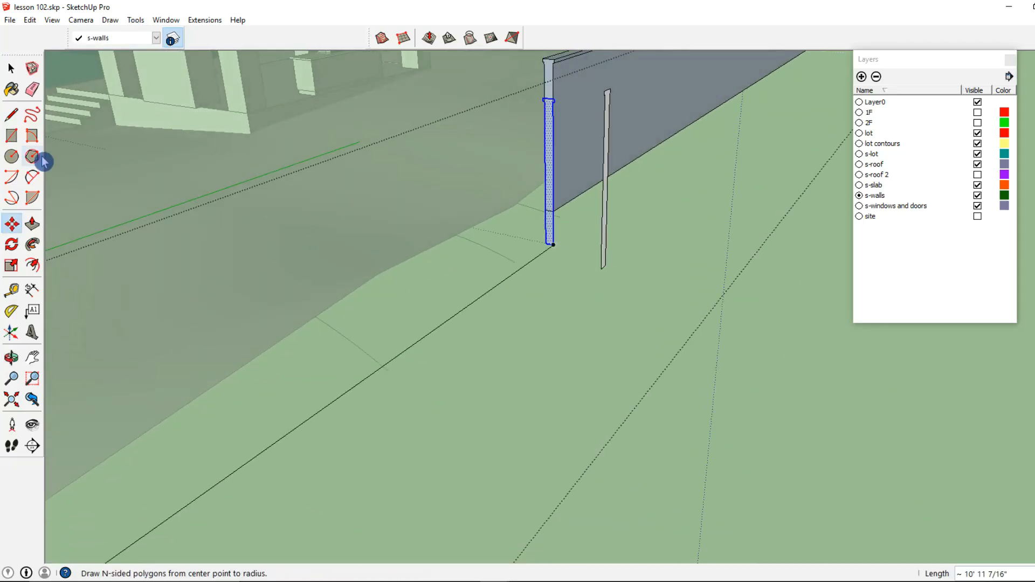
- Push/pull the copy's end face along the lot edge about 36 ft
left_click(33, 224)
left_click(551, 245)
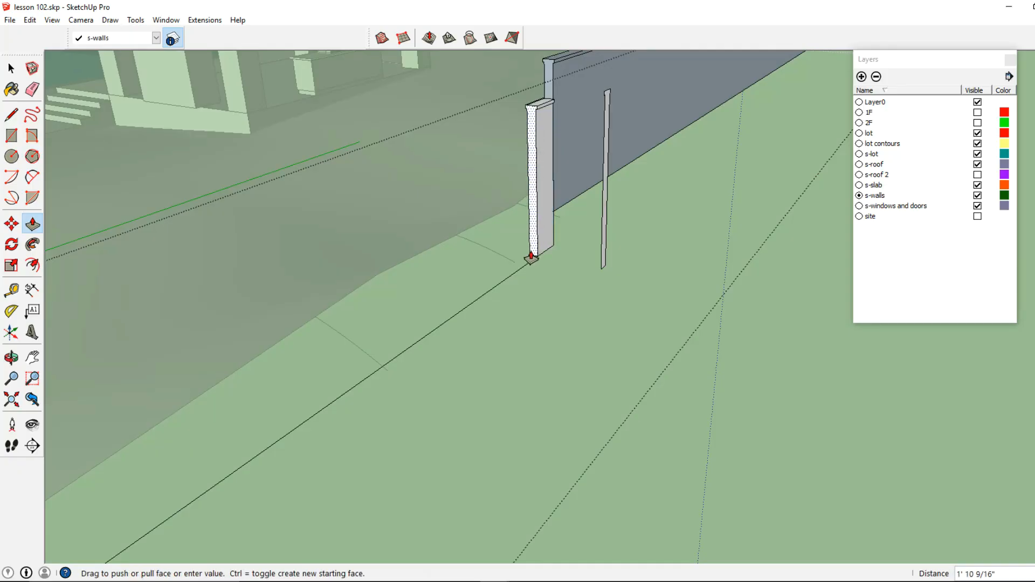
scroll(525, 259, "down", 3)
scroll(367, 339, "up", 3)
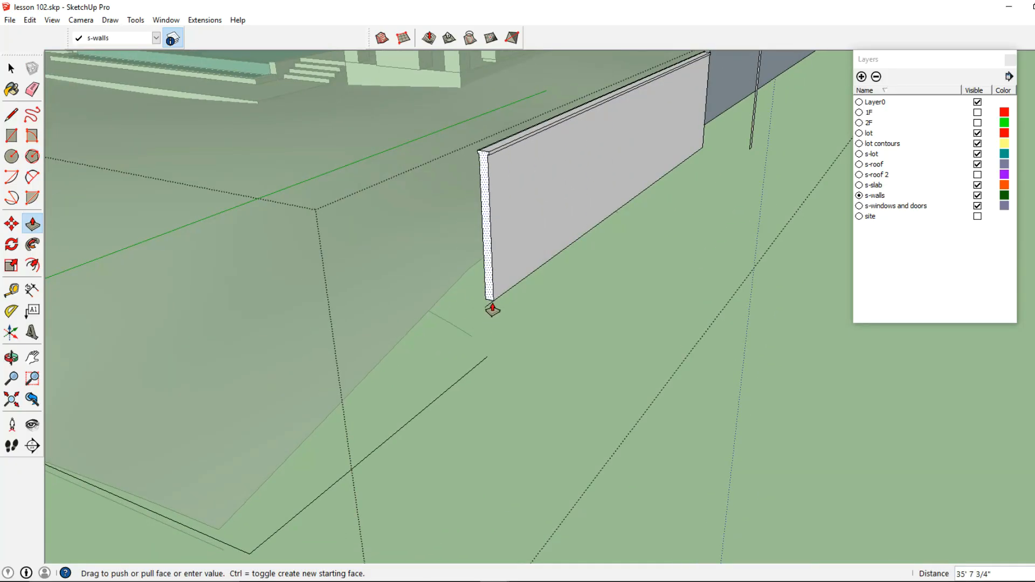
left_click(485, 312)
- Group the extended wall copy's geometry, then open the group and select its end face
left_click(11, 68)
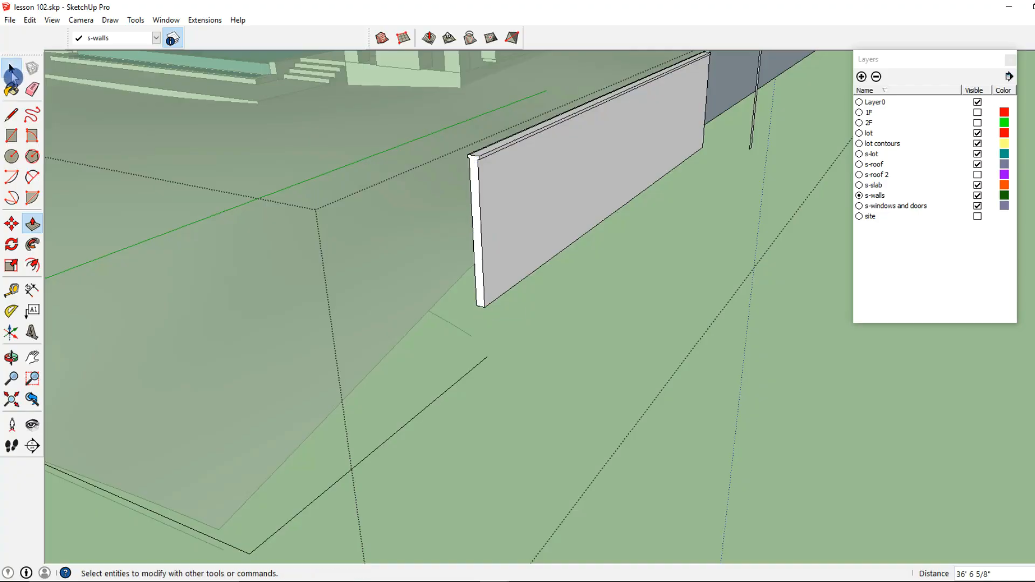
scroll(513, 276, "up", 3)
triple_click(493, 279)
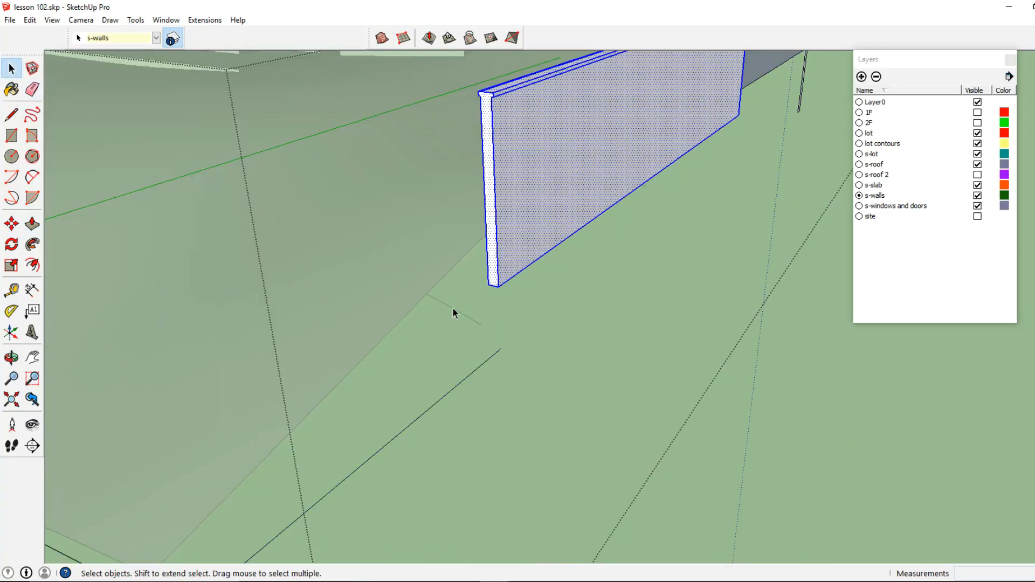
left_click_drag(531, 81, 532, 81)
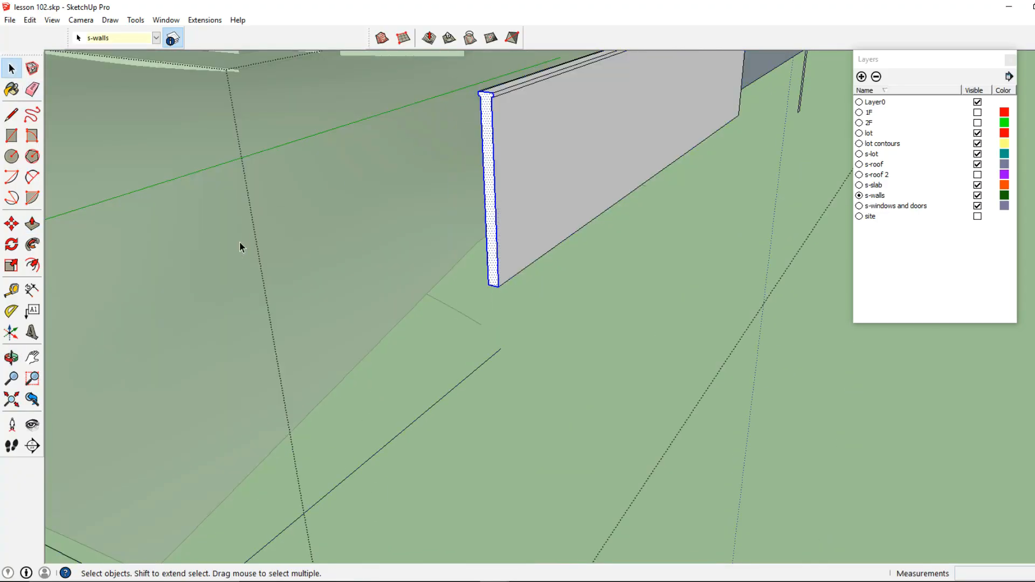
triple_click(522, 173)
right_click(522, 174)
left_click(591, 280)
double_click(517, 214)
left_click(492, 260)
left_click(11, 228)
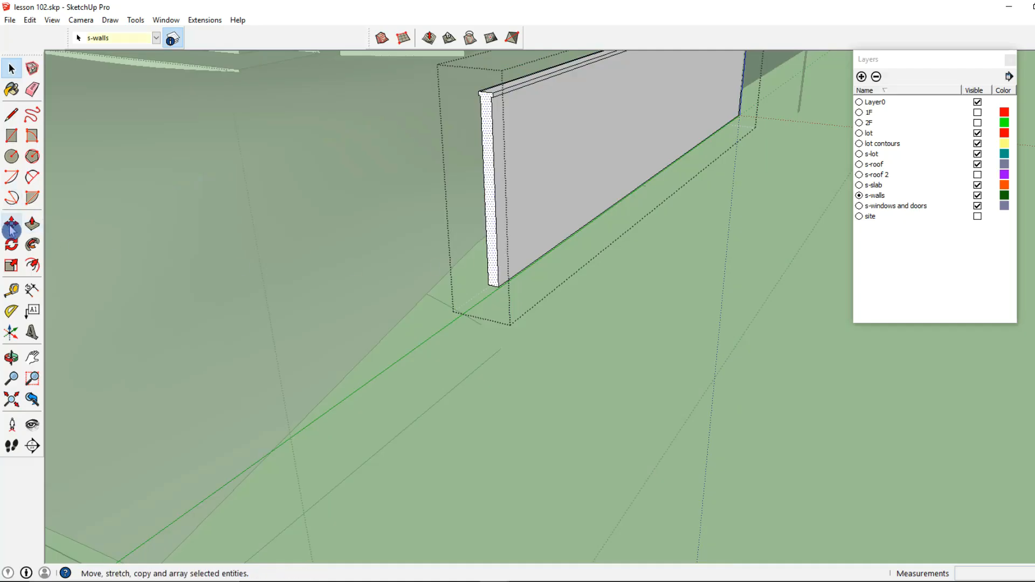
key("ctrl")
left_click(497, 289)
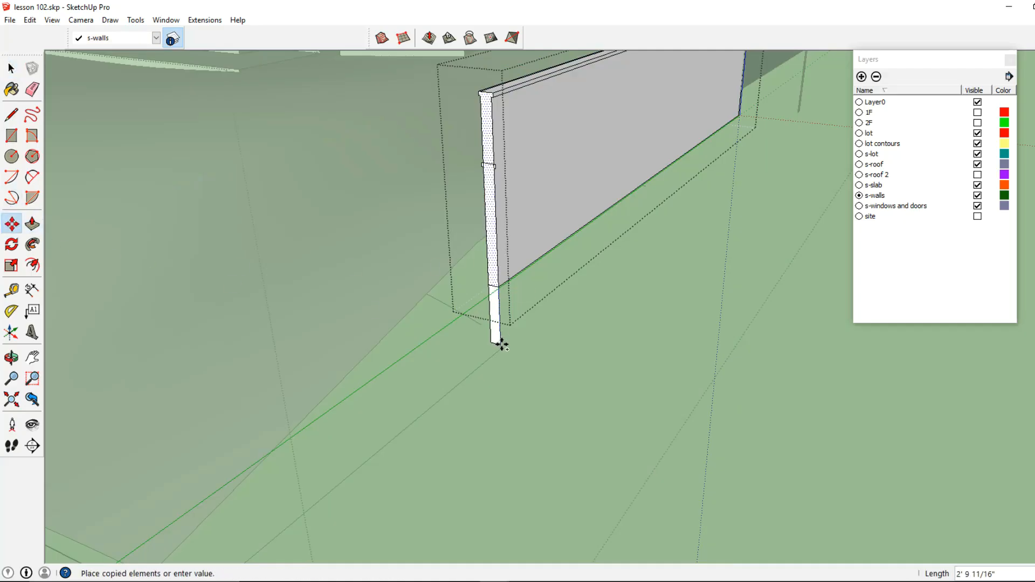
left_click(12, 69)
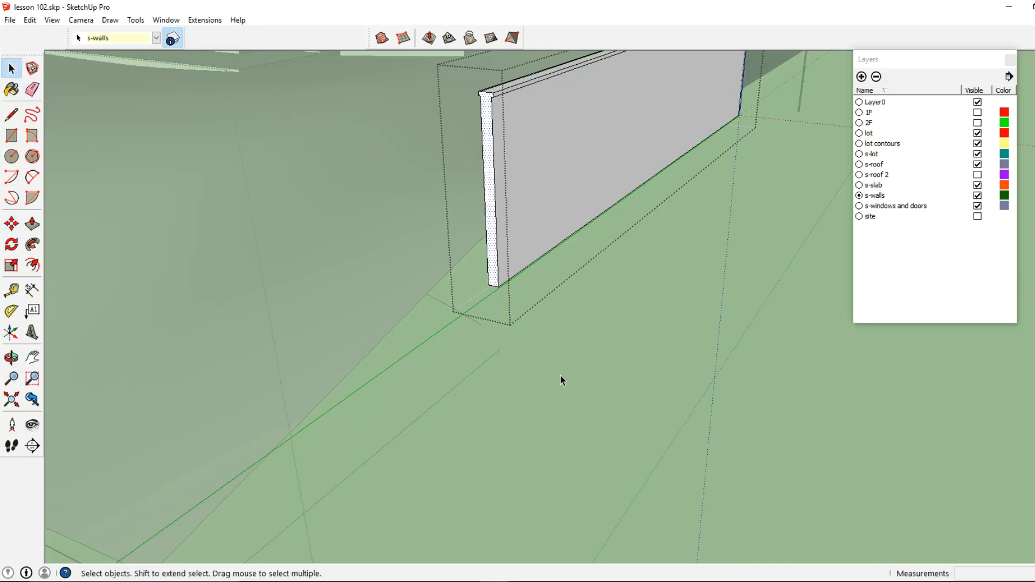
key("ctrl+z")
key("ctrl+z")
key("ctrl+z")
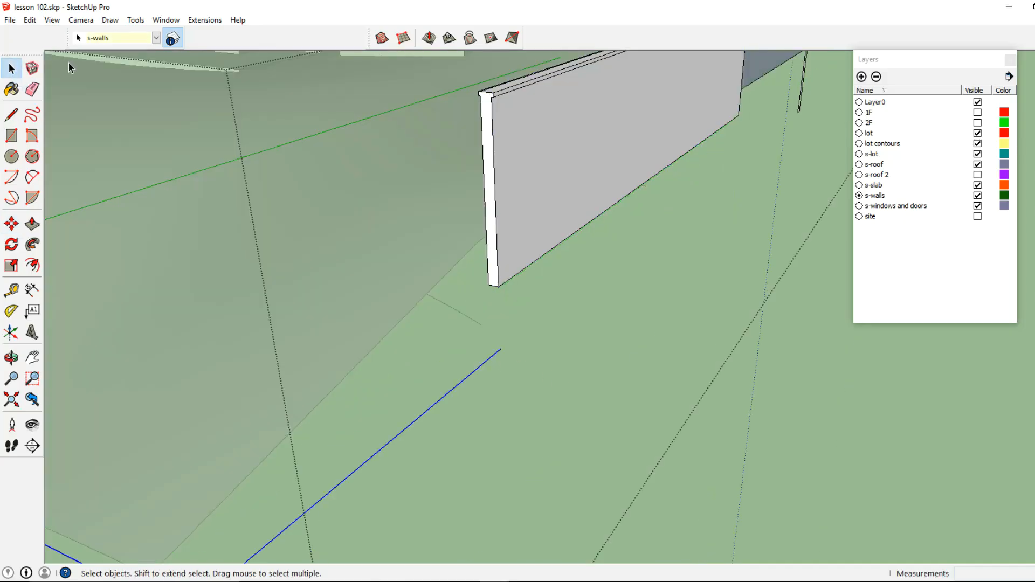
left_click(30, 20)
left_click(62, 90)
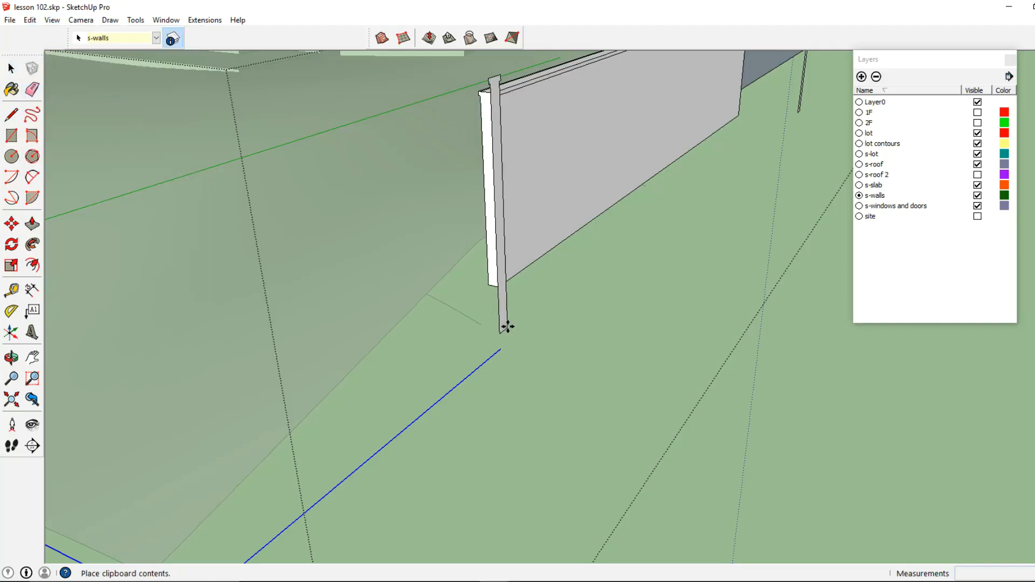
key("Escape")
- Select the wall's end-face profile inside the group and copy it
scroll(567, 276, "down", 3)
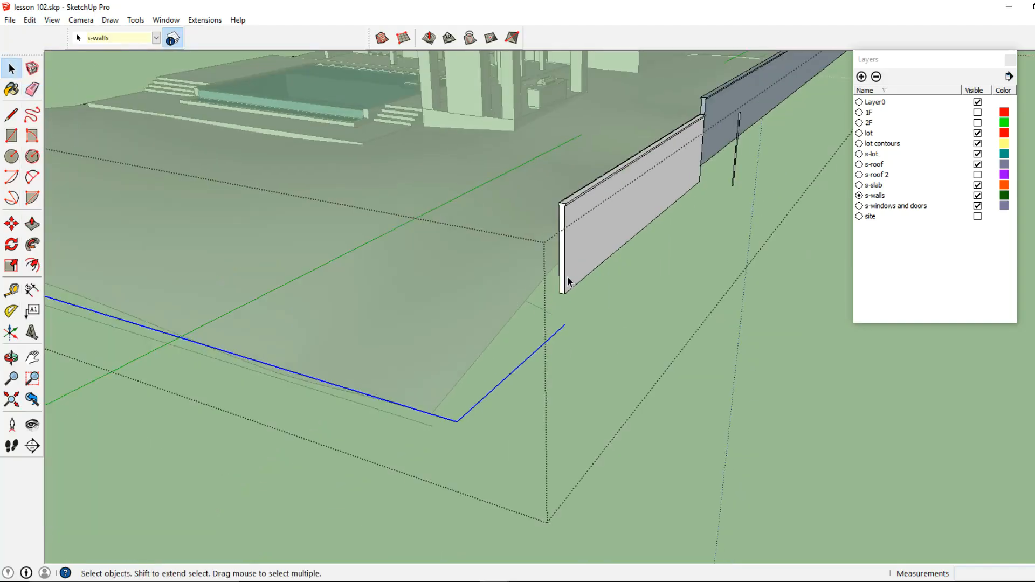
scroll(559, 290, "up", 3)
triple_click(561, 291)
left_click(607, 105, "shift")
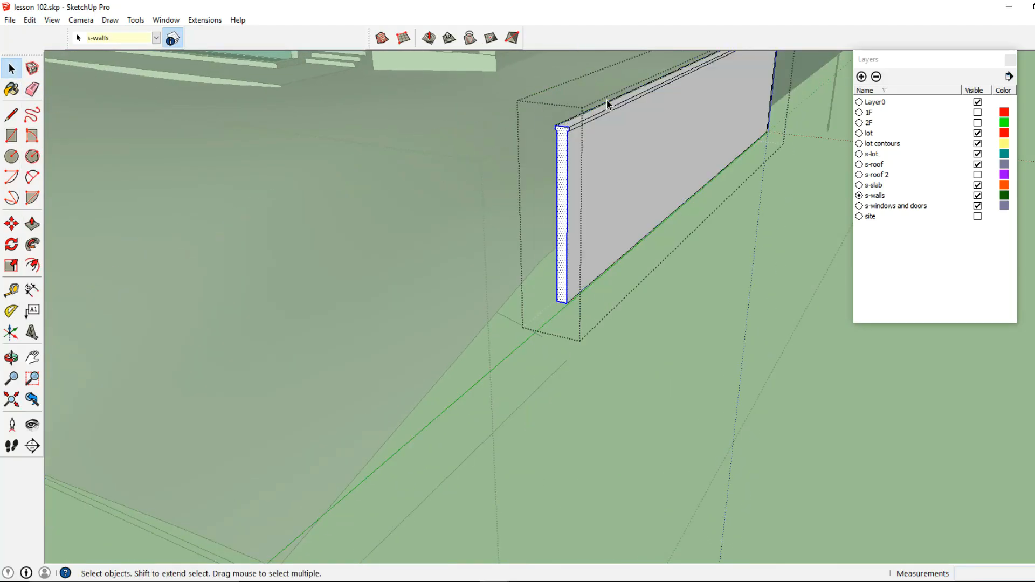
left_click(32, 23)
left_click(61, 77)
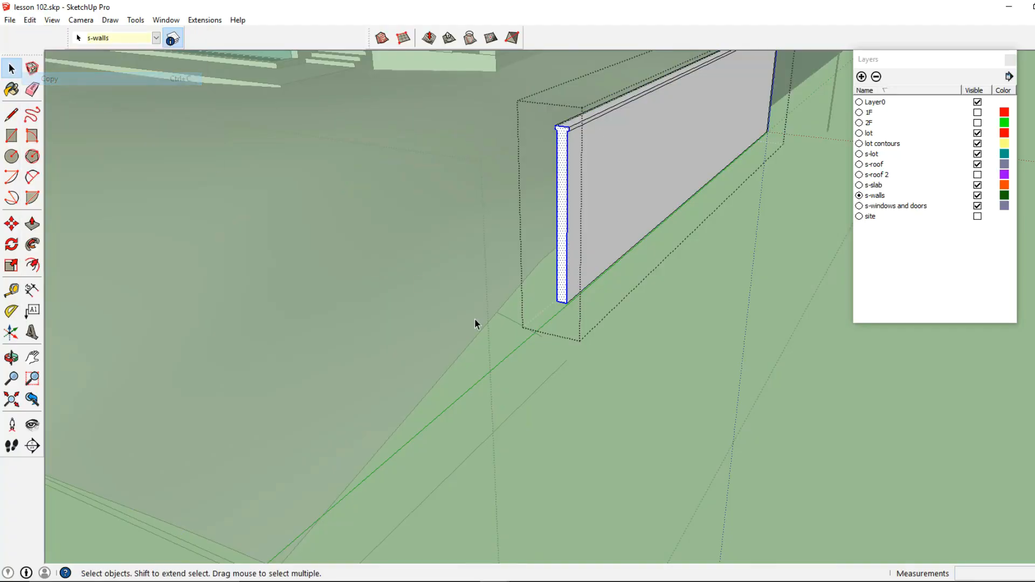
- Paste the copied end-face profile at the endpoint of the traced lot-edge line
left_click(478, 323)
triple_click(551, 375)
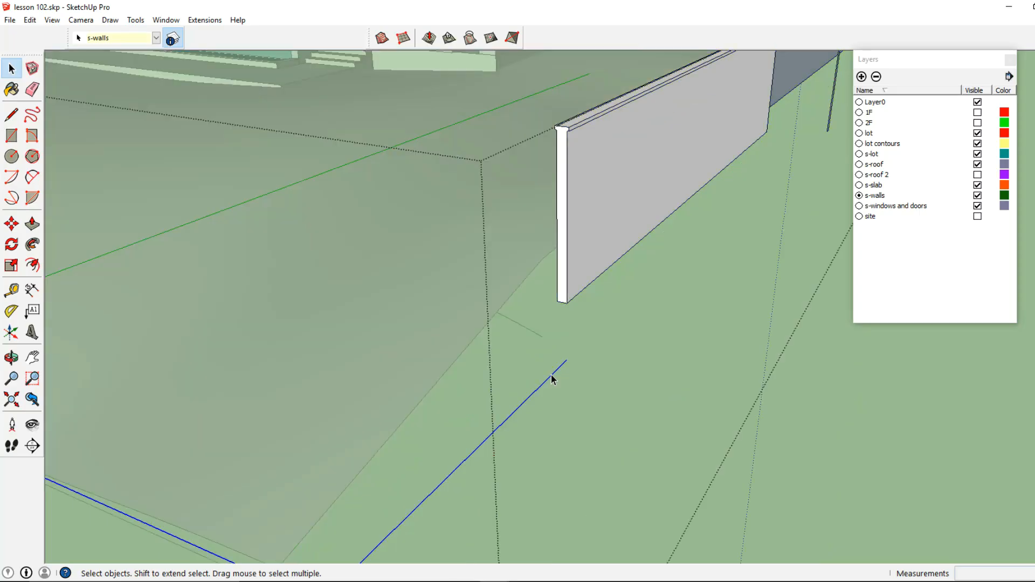
left_click(29, 20)
left_click(61, 88)
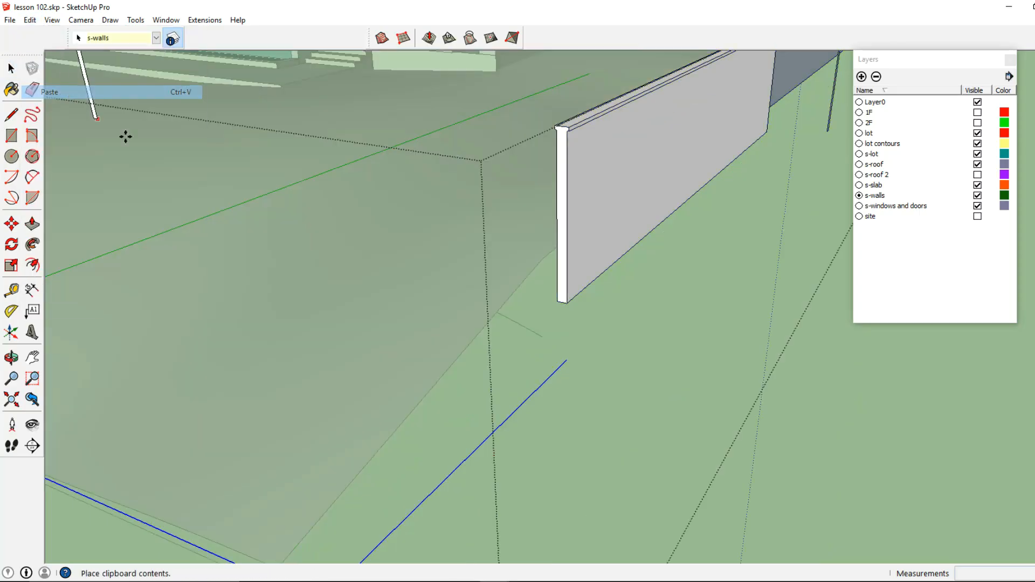
left_click(567, 362)
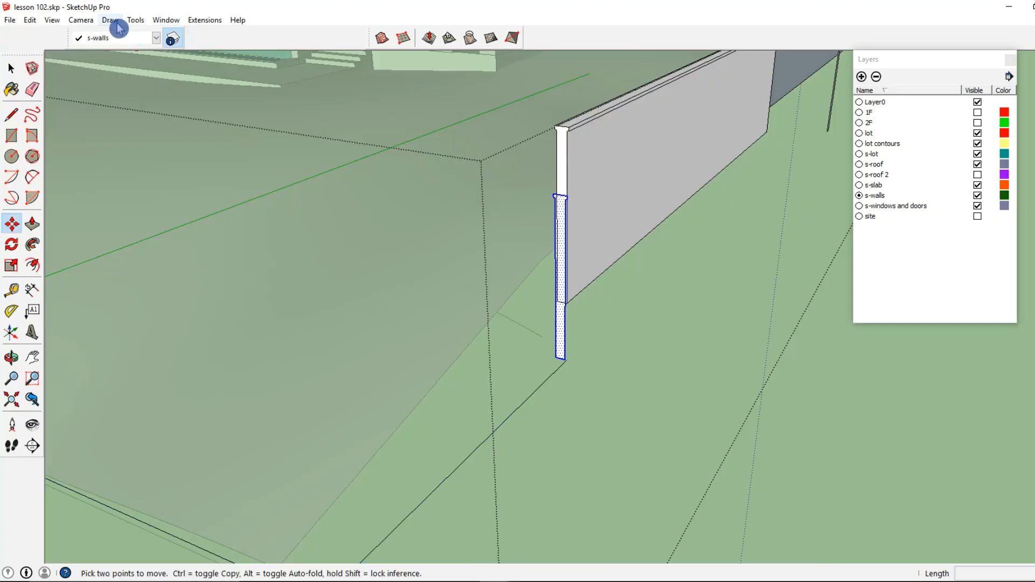
- Sweep the pasted profile along the lot-edge lines with Follow Me to form the low boundary wall
left_click(135, 20)
left_click(185, 139)
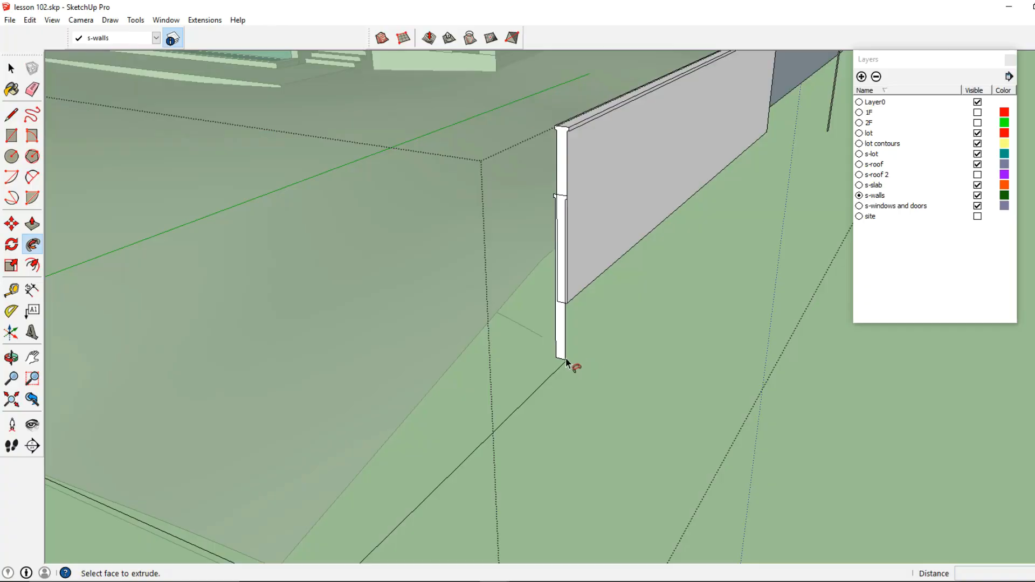
scroll(575, 366, "up", 5)
scroll(570, 363, "down", 5)
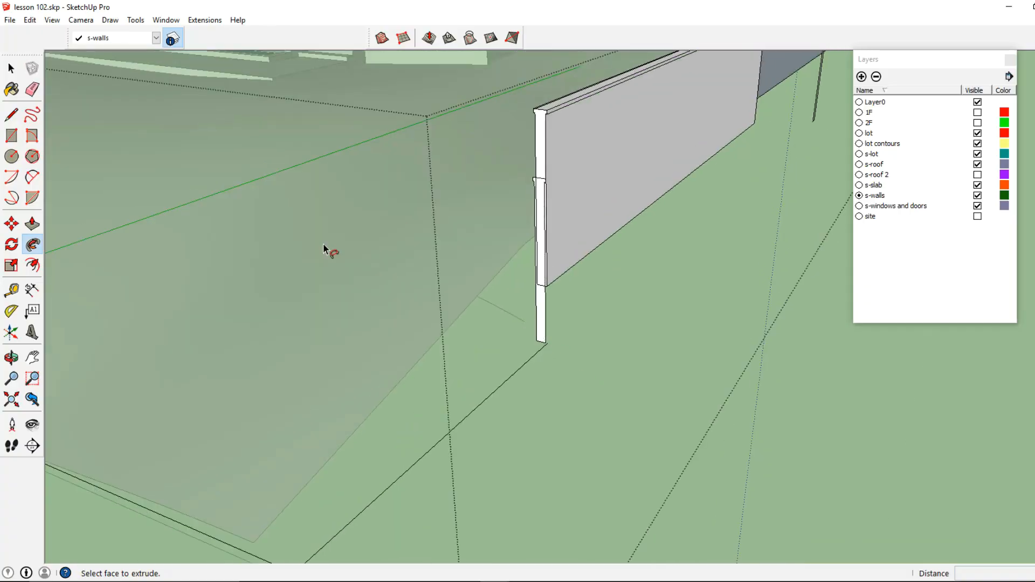
left_click(15, 69)
scroll(556, 342, "up", 5)
double_click(558, 338)
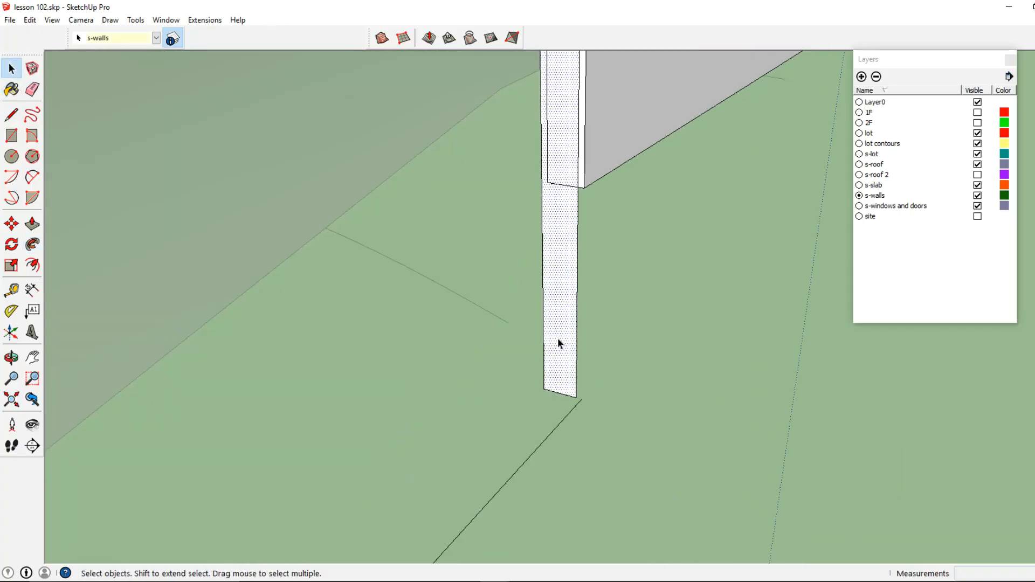
left_click(11, 223)
left_click(573, 396)
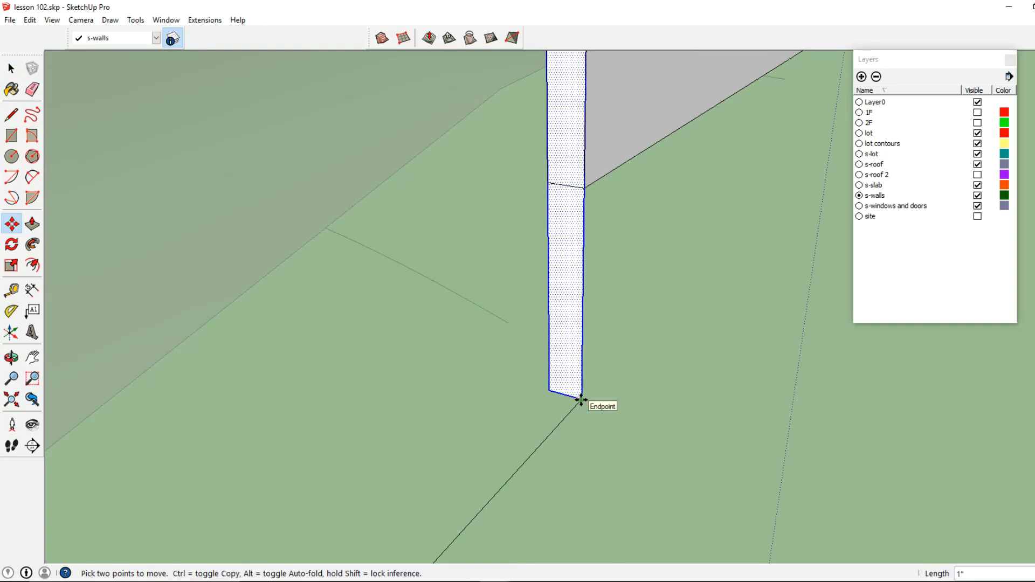
left_click(135, 20)
left_click(173, 137)
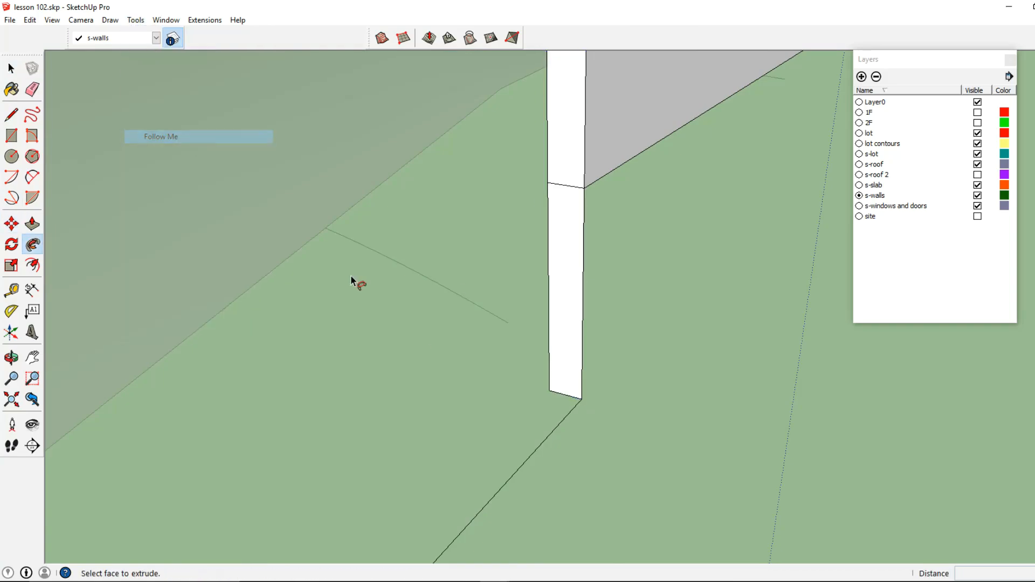
left_click(576, 399)
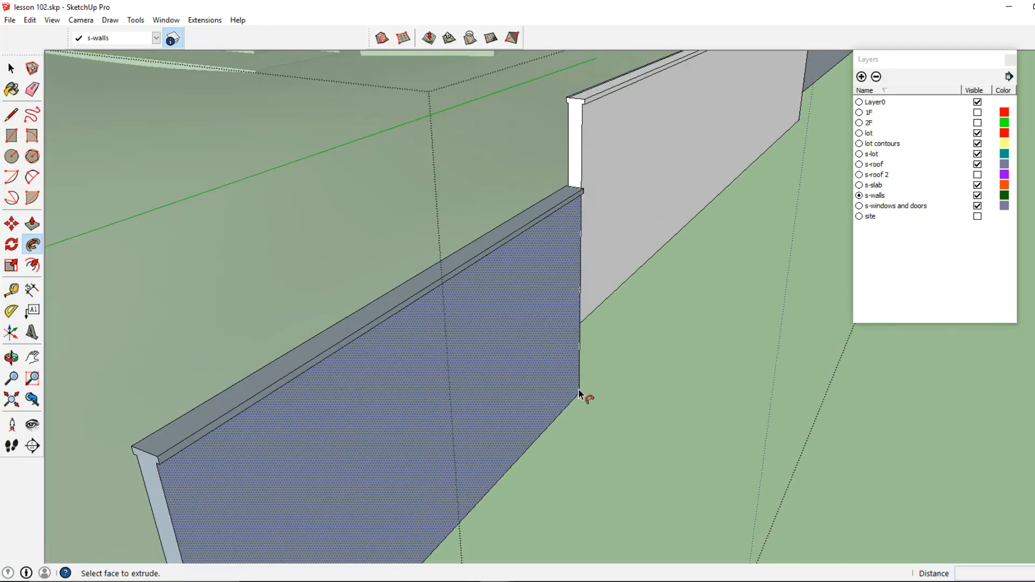
left_click(577, 390)
scroll(571, 397, "down", 7)
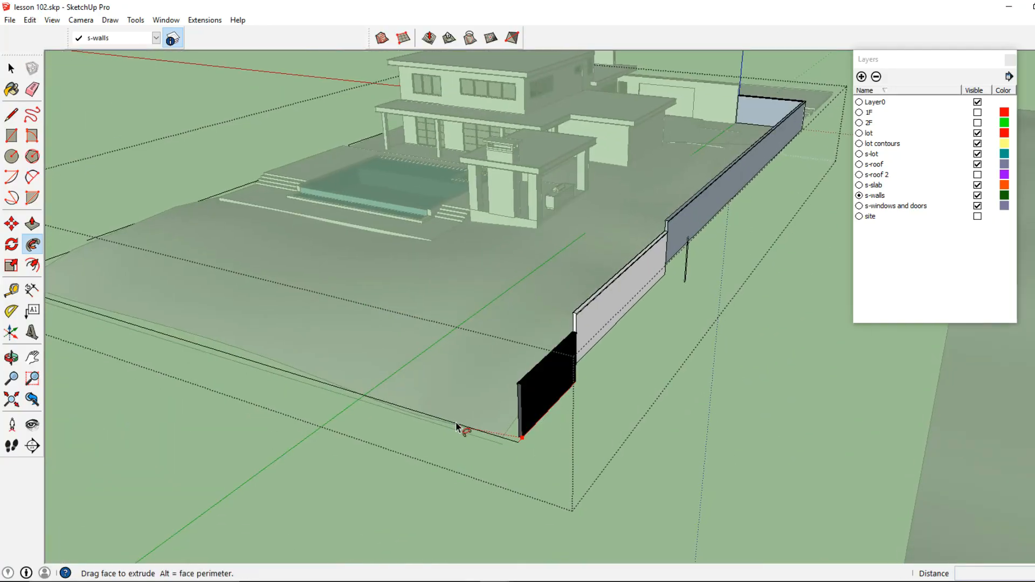
middle_click_drag(358, 393, 660, 426)
left_click(675, 411)
middle_click_drag(518, 418, 243, 410)
middle_click_drag(242, 409, 502, 361)
scroll(636, 272, "up", 3)
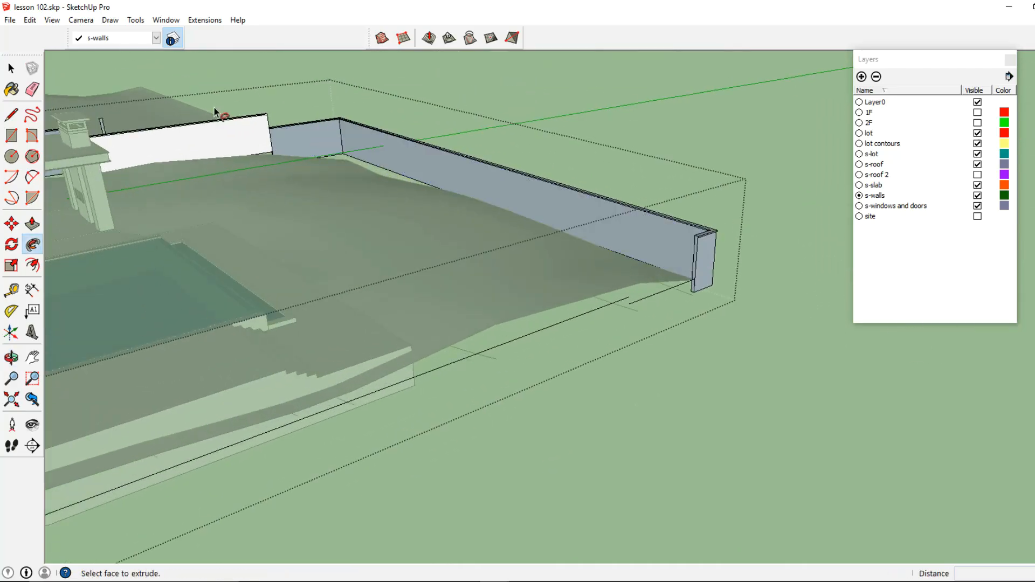
- Select all the new low wall's geometry and make it a group
left_click(19, 76)
scroll(690, 281, "up", 5)
left_click(686, 292)
triple_click(686, 292)
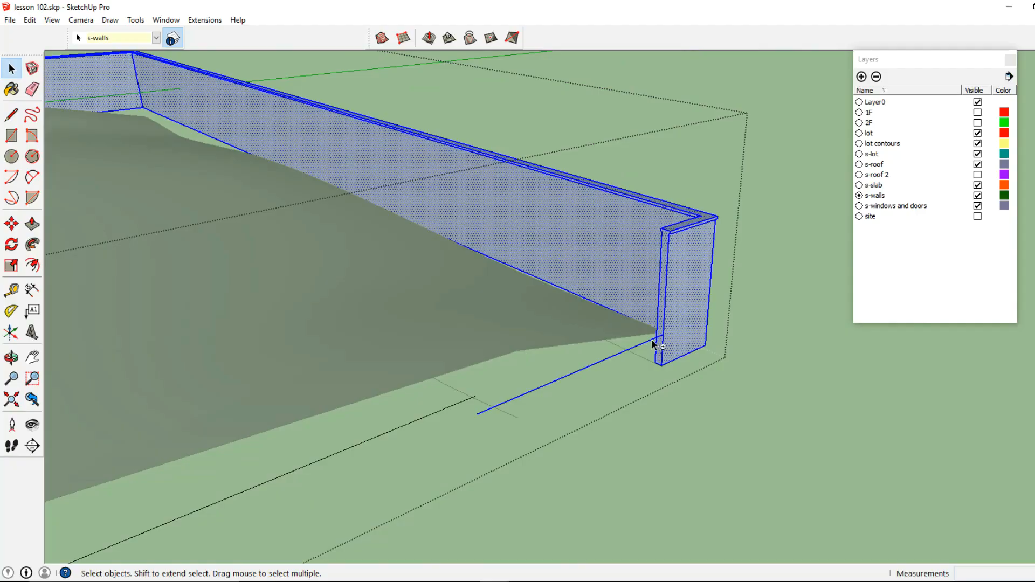
right_click(683, 311)
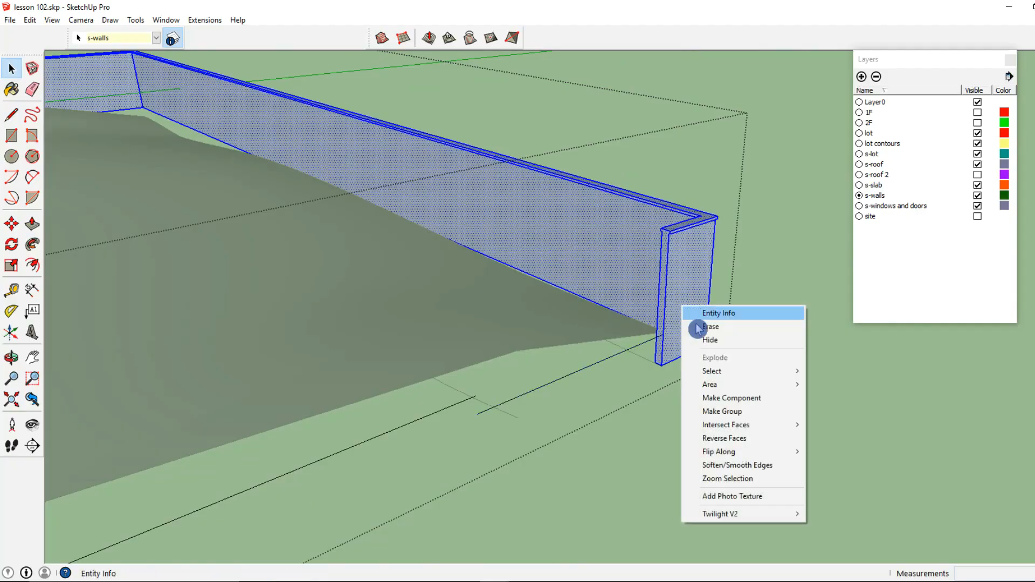
left_click(728, 409)
- Open the low wall group, select its end face and copy it
scroll(649, 344, "up", 2)
left_click(648, 344)
double_click(654, 344)
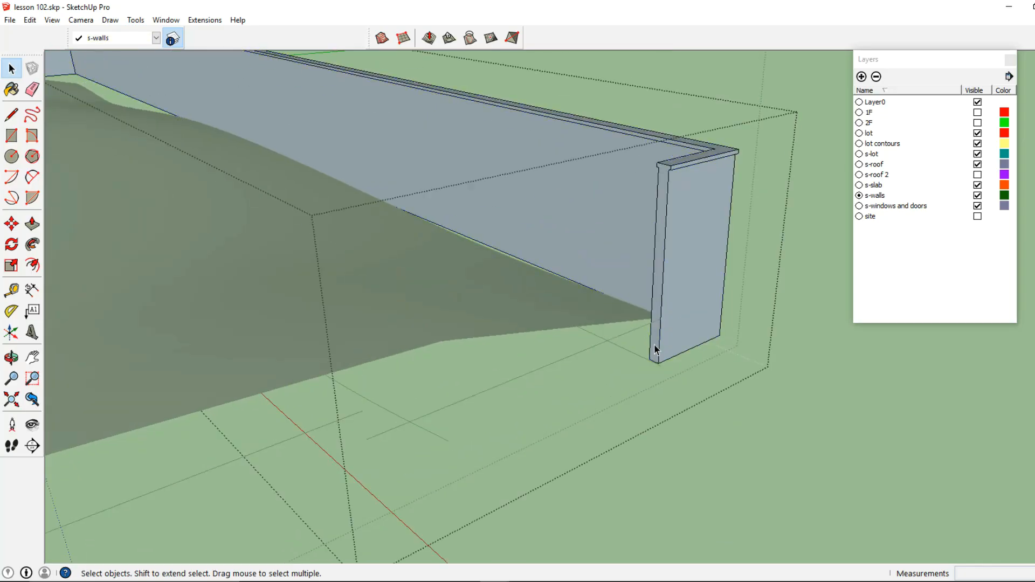
triple_click(655, 344)
left_click_drag(637, 376, 682, 159)
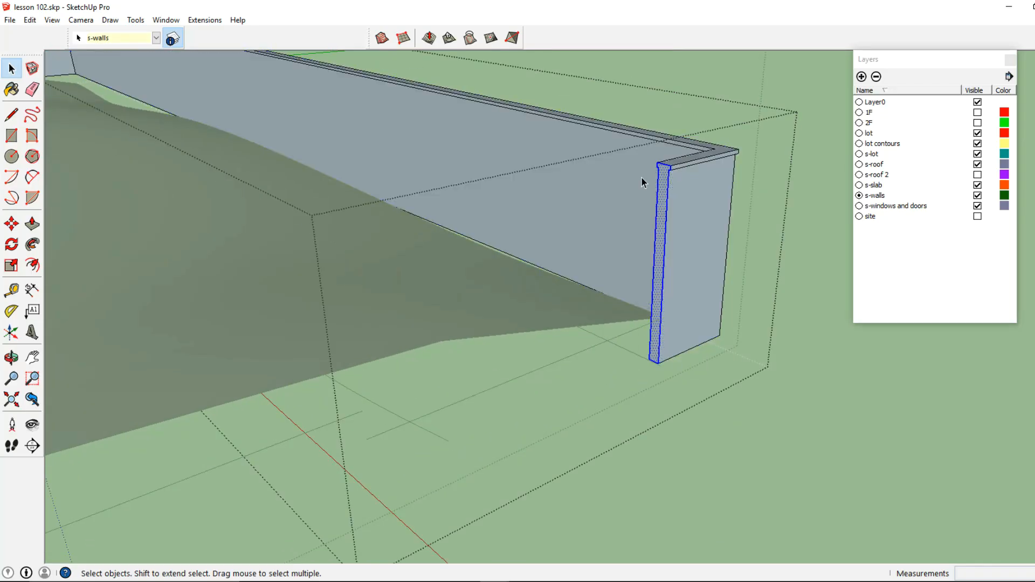
left_click(30, 21)
left_click(57, 66)
- Paste the copied profile and move it onto the far end of the low wall
left_click(29, 20)
left_click(71, 94)
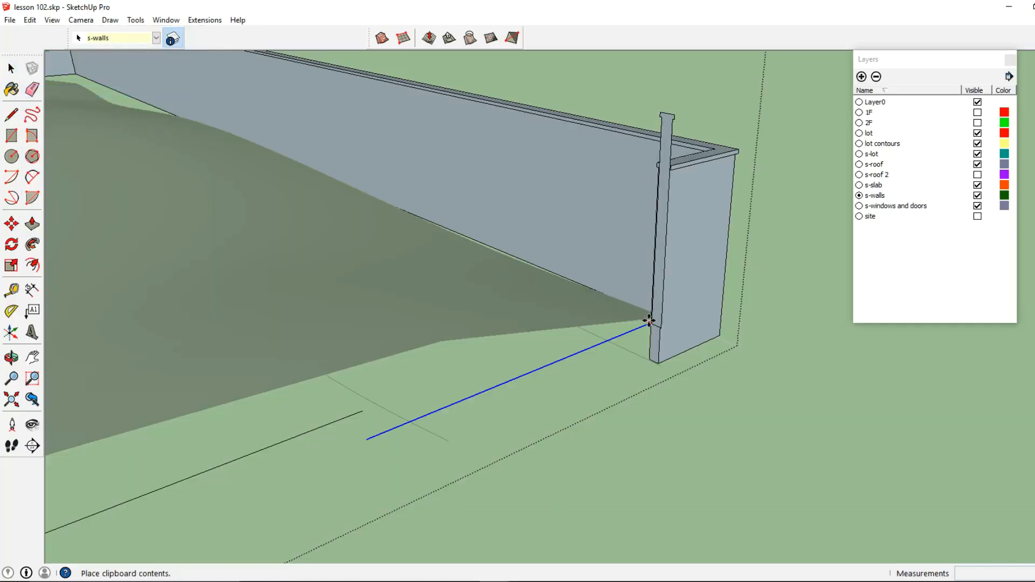
left_click(460, 371)
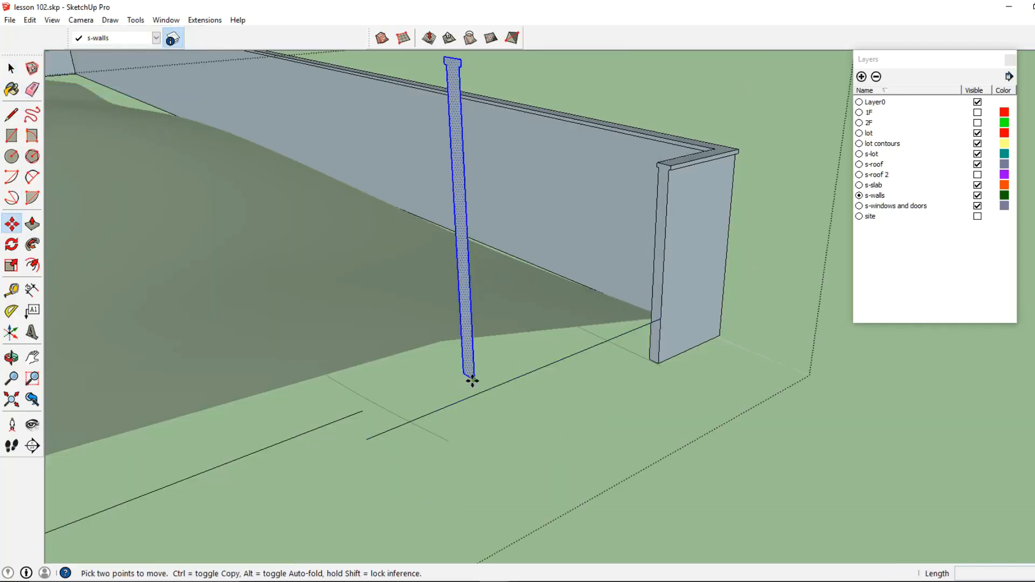
left_click(475, 381)
middle_click_drag(658, 312, 668, 273)
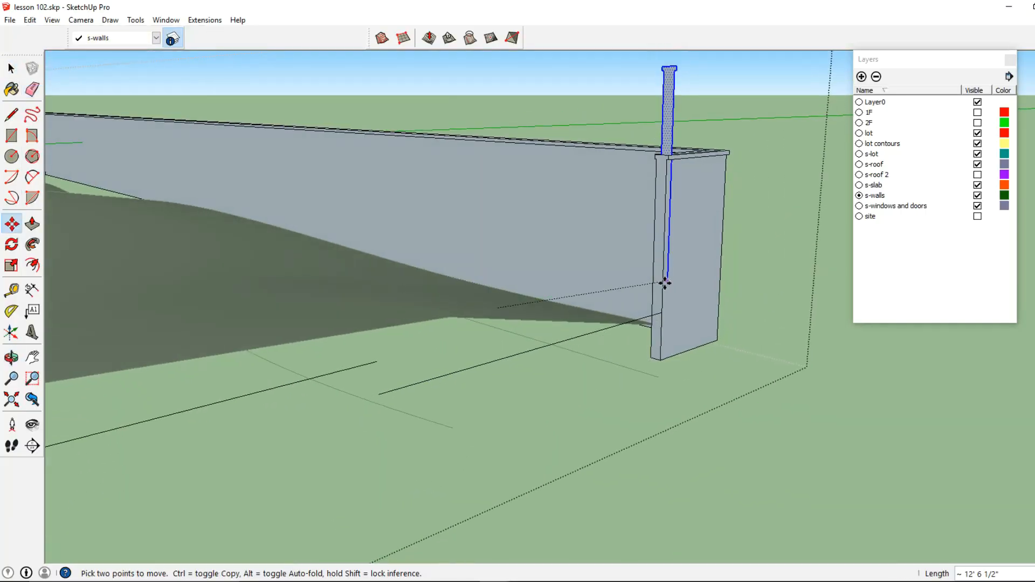
left_click(663, 311)
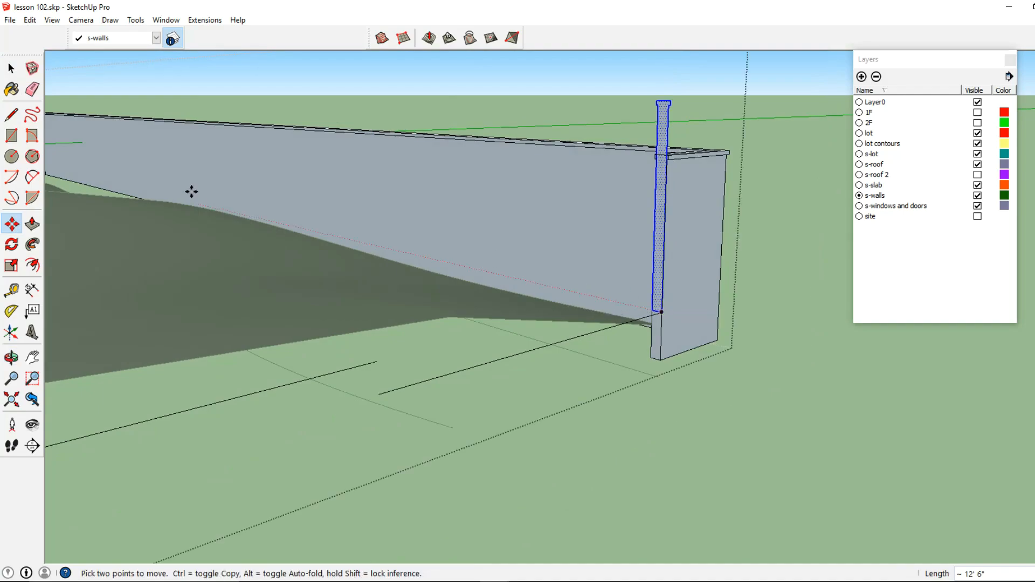
- Push/pull the pasted profile about 13 ft to form a short end wall
left_click(33, 223)
left_click(658, 312)
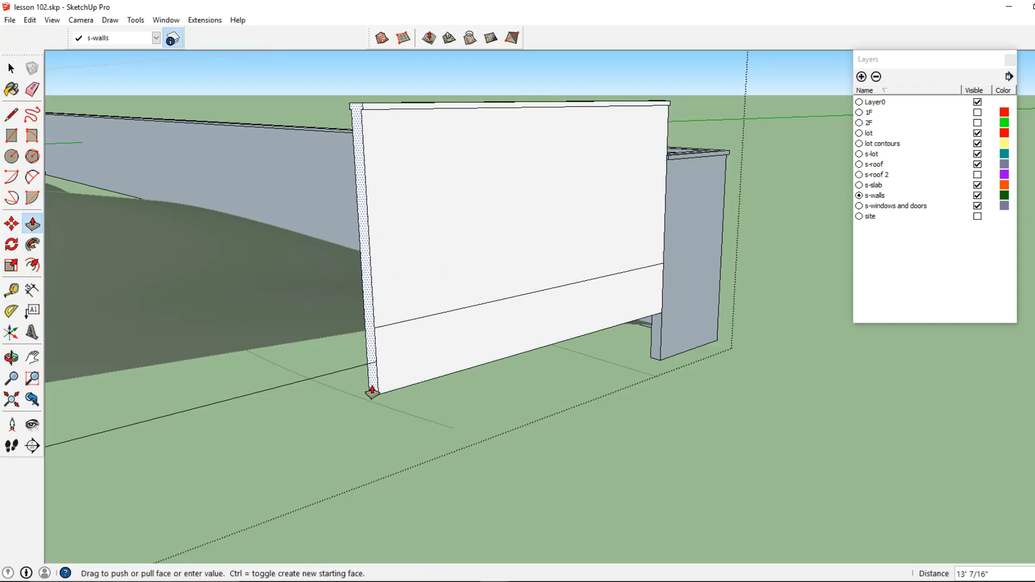
left_click(380, 402)
- Select all the short end wall's geometry and make it a group
middle_click_drag(397, 369, 63, 98)
left_click(20, 70)
middle_click_drag(410, 302, 407, 334)
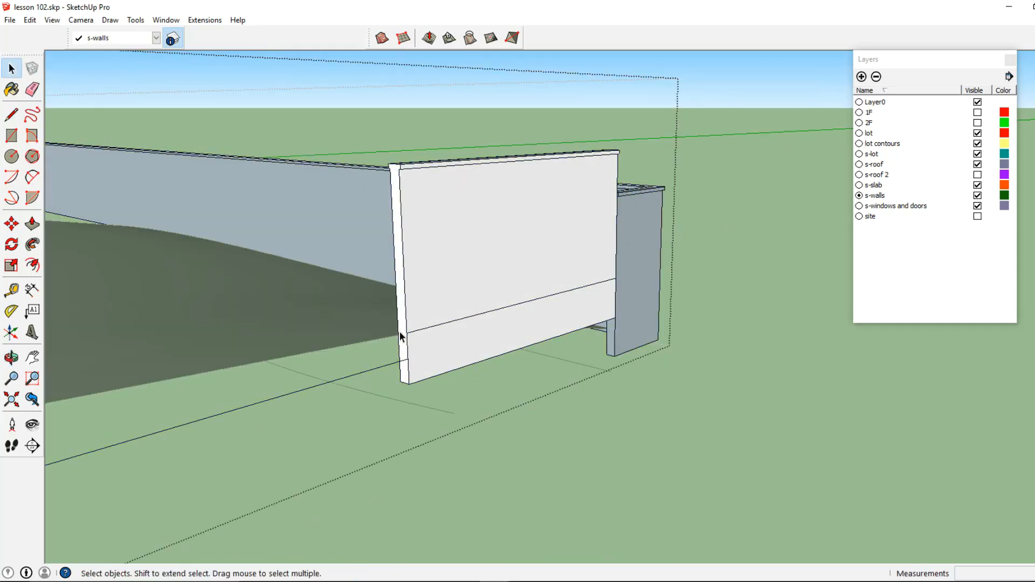
left_click(401, 338)
left_click(393, 182)
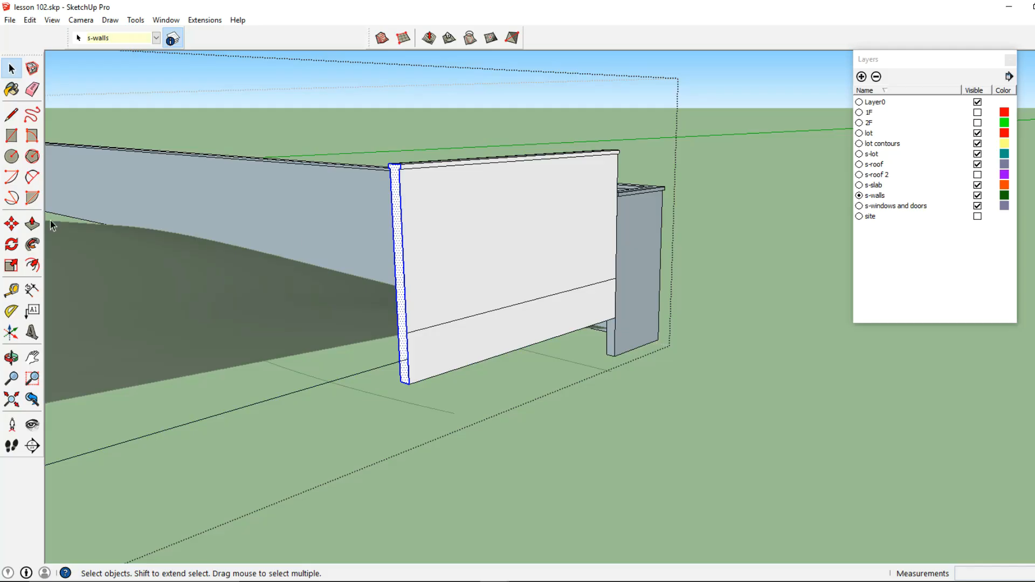
left_click(21, 227)
left_click(12, 69)
left_click(447, 262)
triple_click(447, 261)
left_click(372, 372, "shift")
right_click(439, 360)
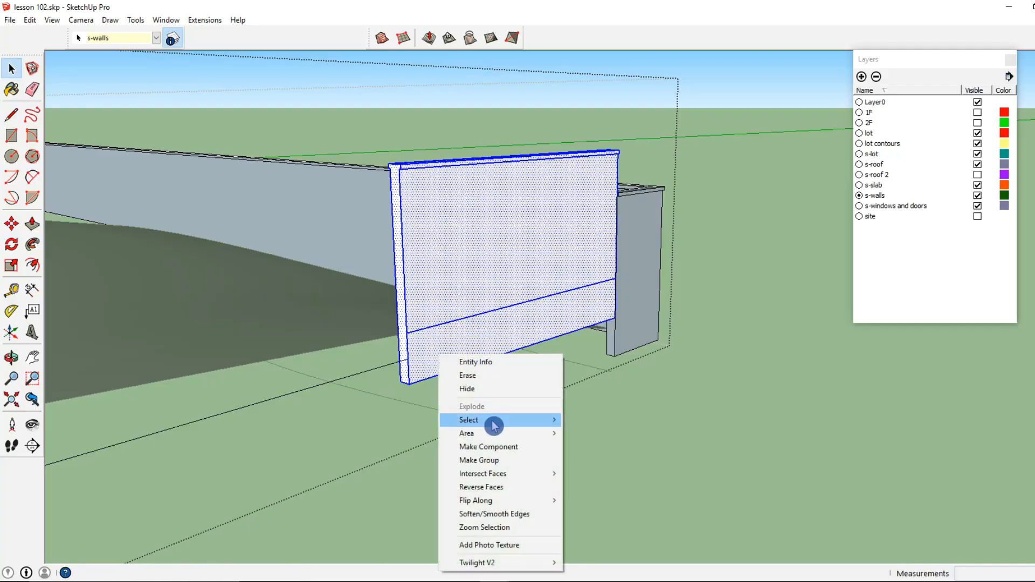
left_click(497, 460)
- Open the end wall group, select its end face and try moving it, then undo the move and close the group
double_click(425, 356)
triple_click(405, 375)
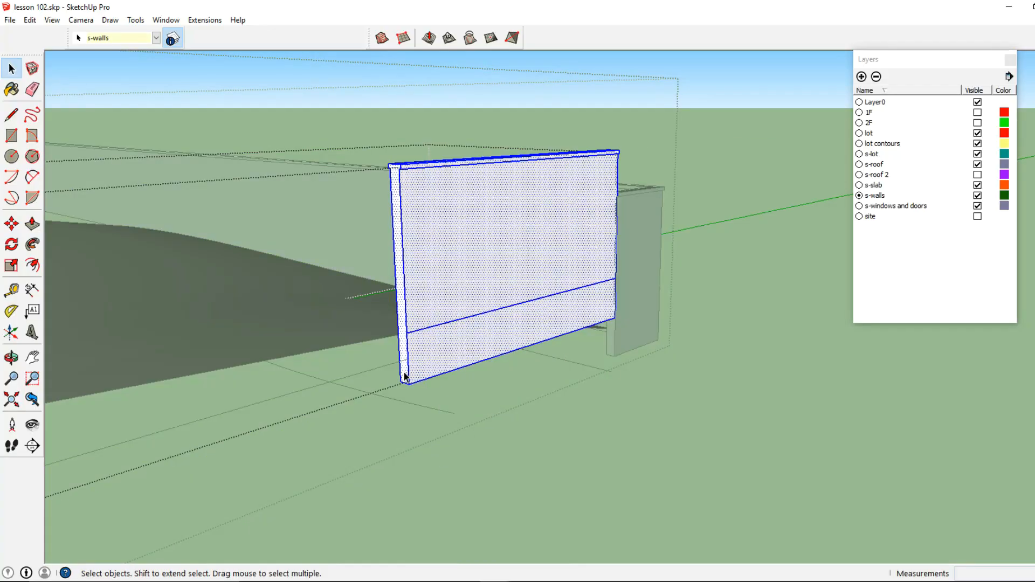
left_click(406, 376)
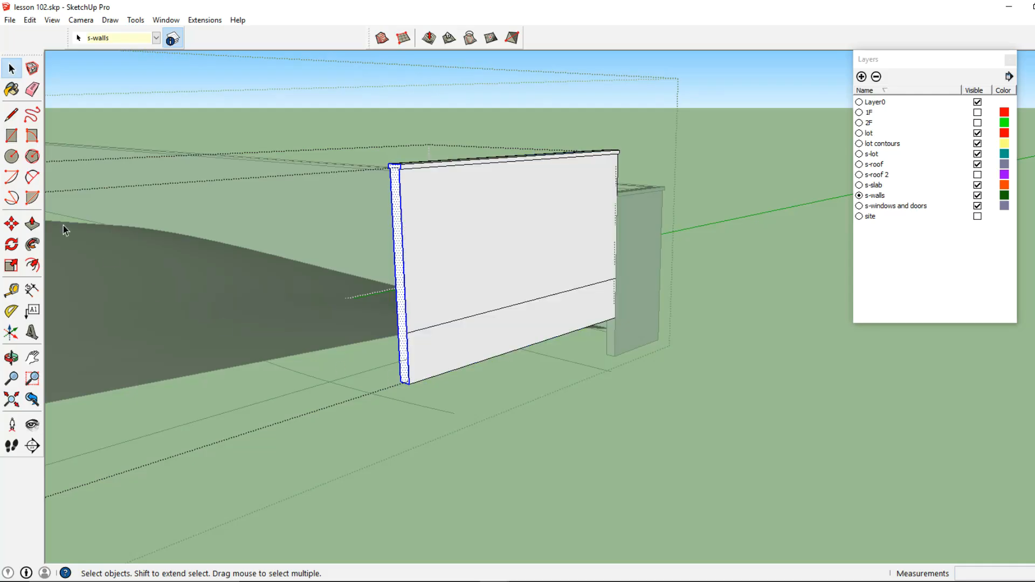
left_click(12, 223)
left_click(407, 382)
left_click(404, 362)
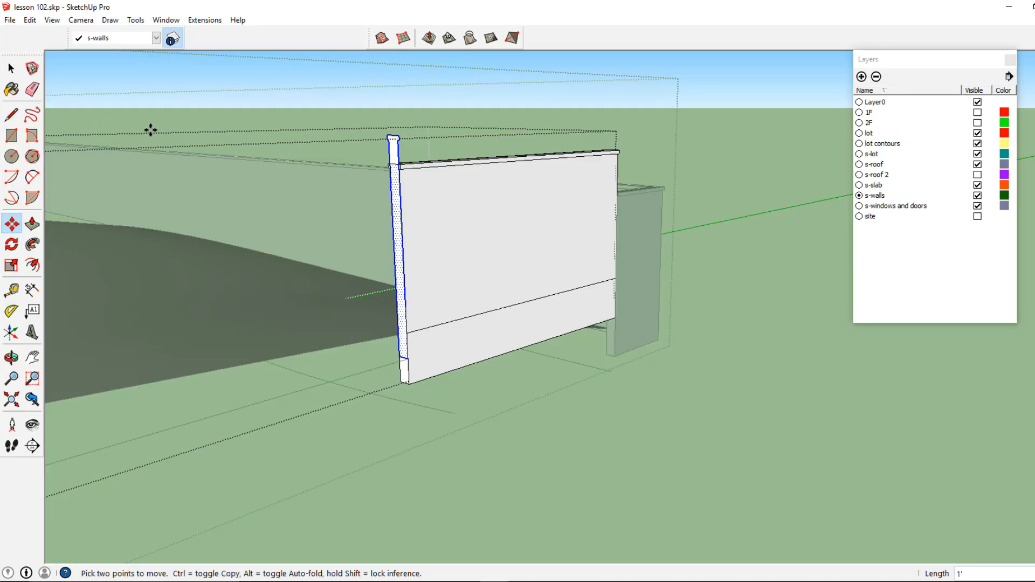
key("ctrl+z")
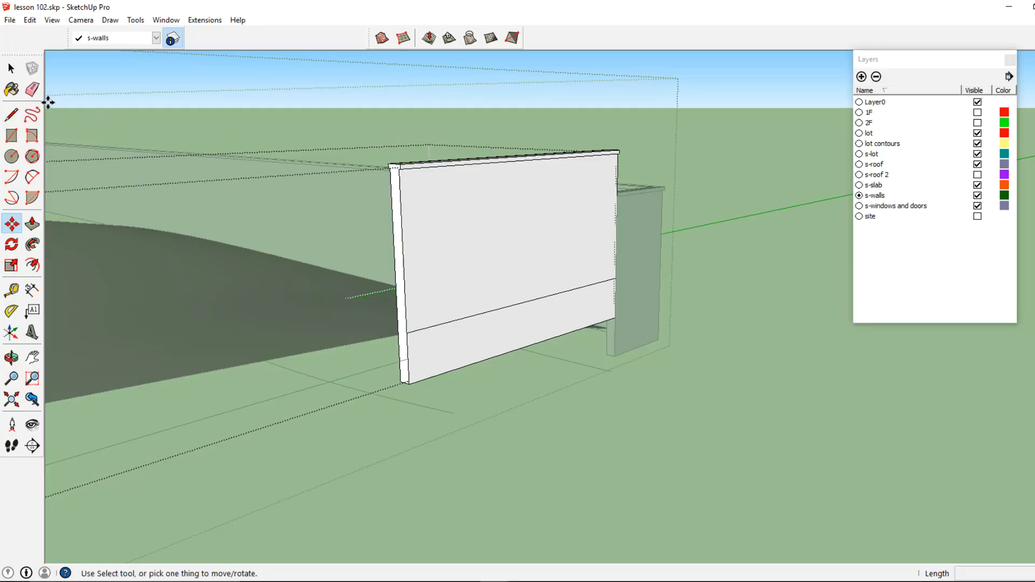
key("Escape")
left_click(380, 367)
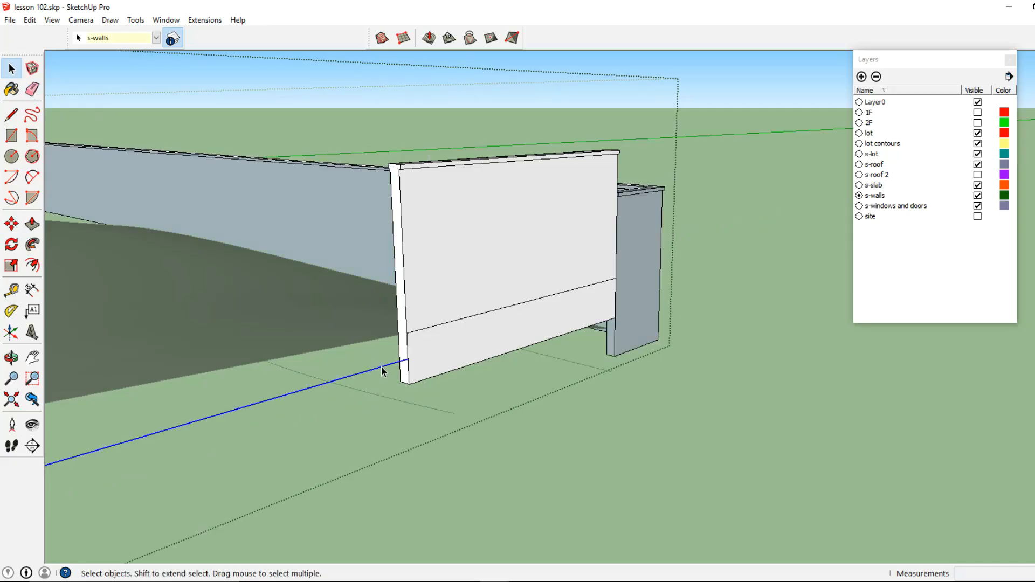
- Paste the copied wall profile and place it against the end of the short end wall
left_click(29, 20)
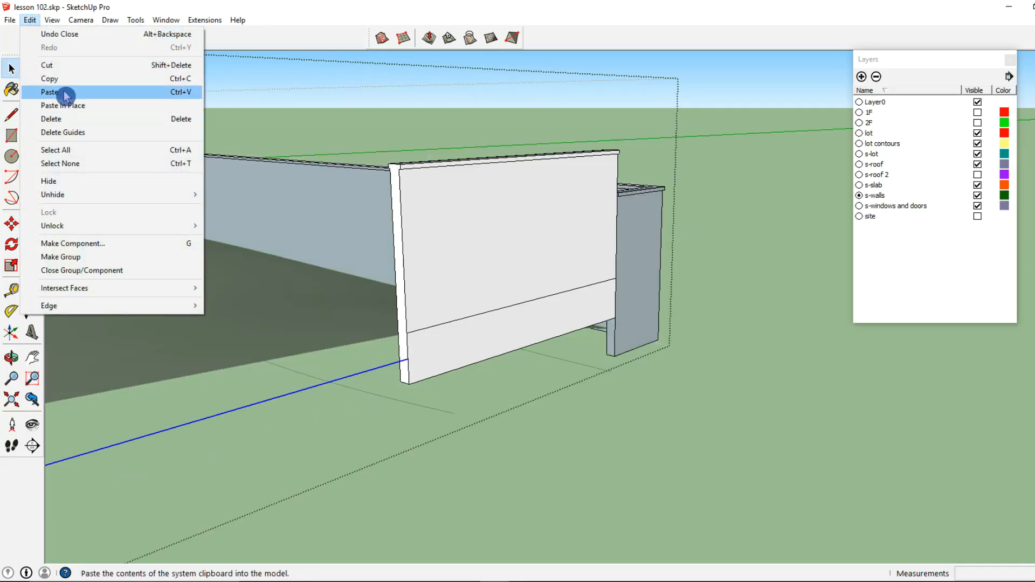
left_click(69, 92)
left_click(405, 359)
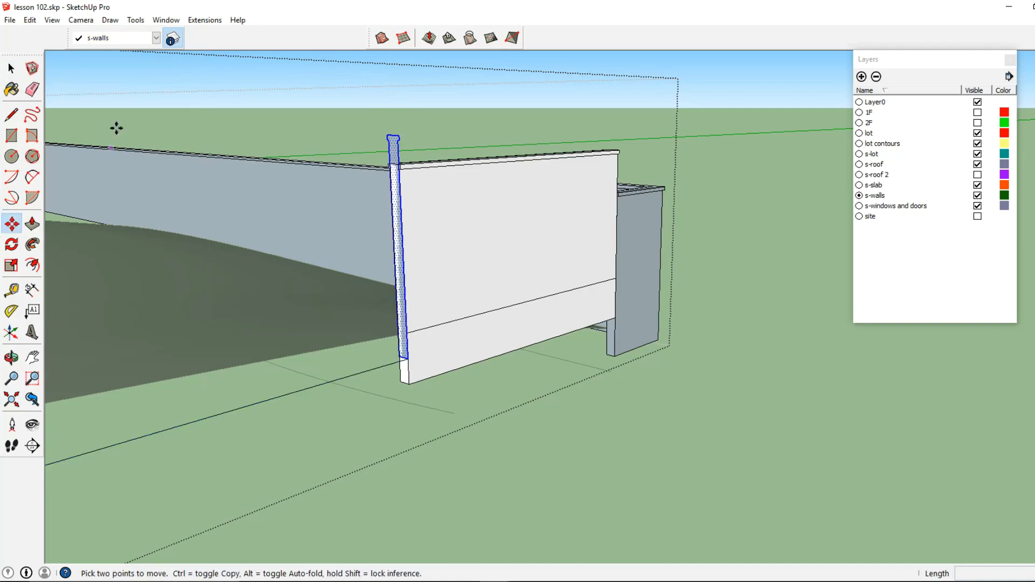
- Push/pull the pasted profile about 78 ft 6 in to extend the low wall along the next lot edge
left_click(32, 223)
left_click(404, 356)
middle_click_drag(404, 356, 585, 306)
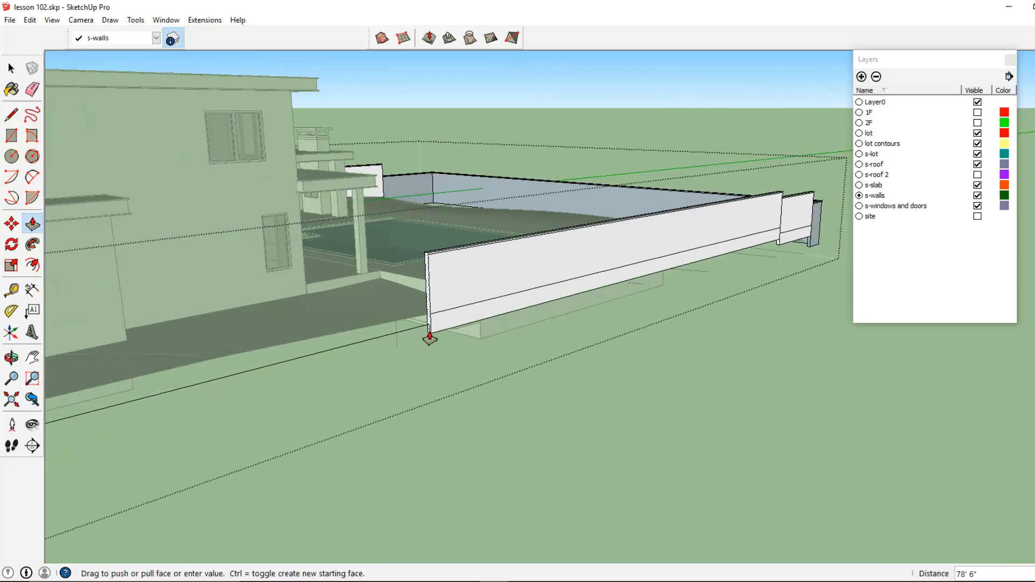
left_click(426, 327)
- Select the new wall segment's geometry and make it a group
left_click(11, 68)
middle_click_drag(356, 237, 580, 344)
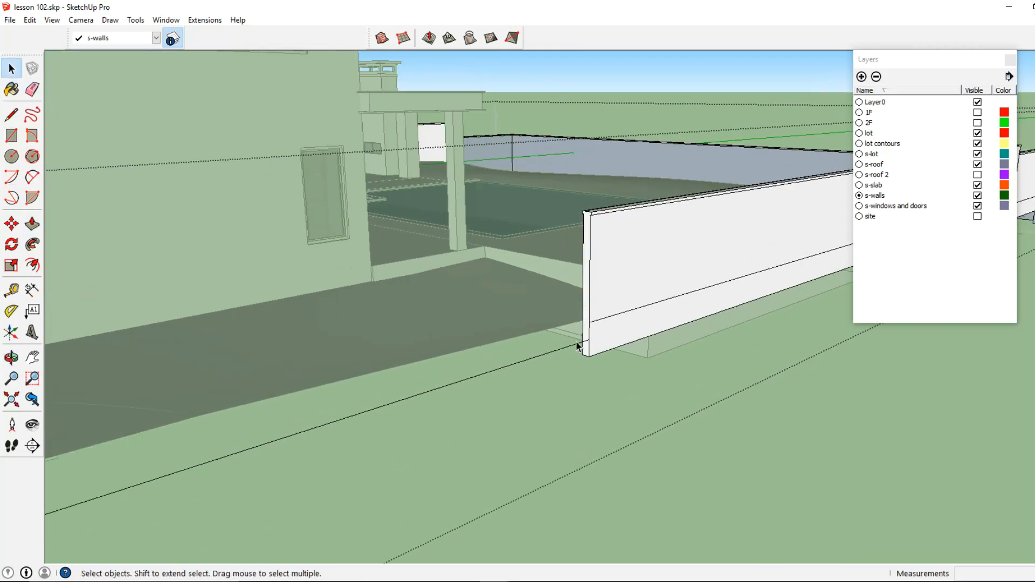
triple_click(618, 302)
right_click(617, 304)
left_click(674, 406)
- Paste the wall profile again and place it at the end of the new wall segment
scroll(587, 337, "up", 3)
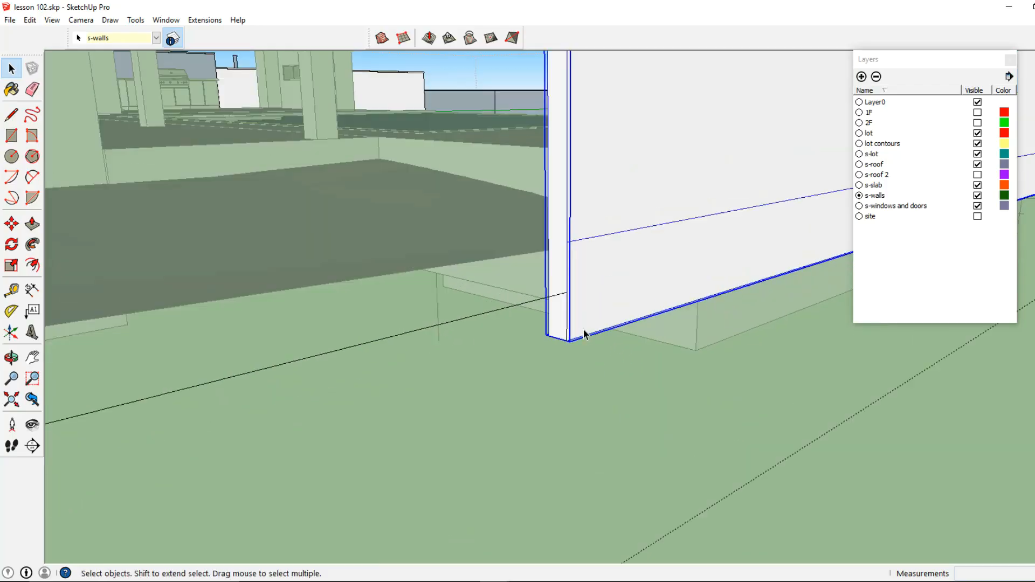
double_click(555, 273)
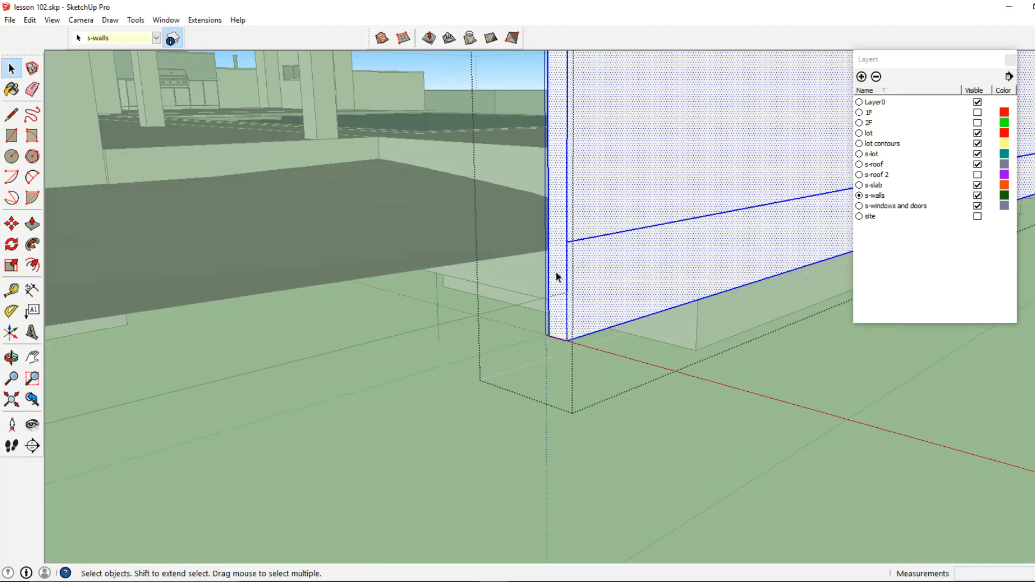
left_click(556, 272)
left_click(229, 160)
left_click(30, 20)
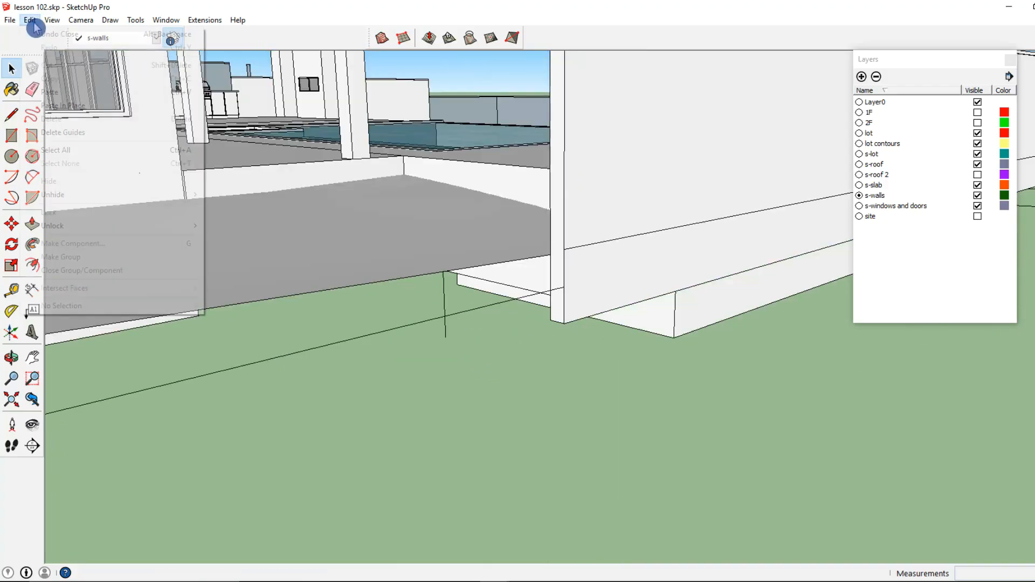
left_click(89, 91)
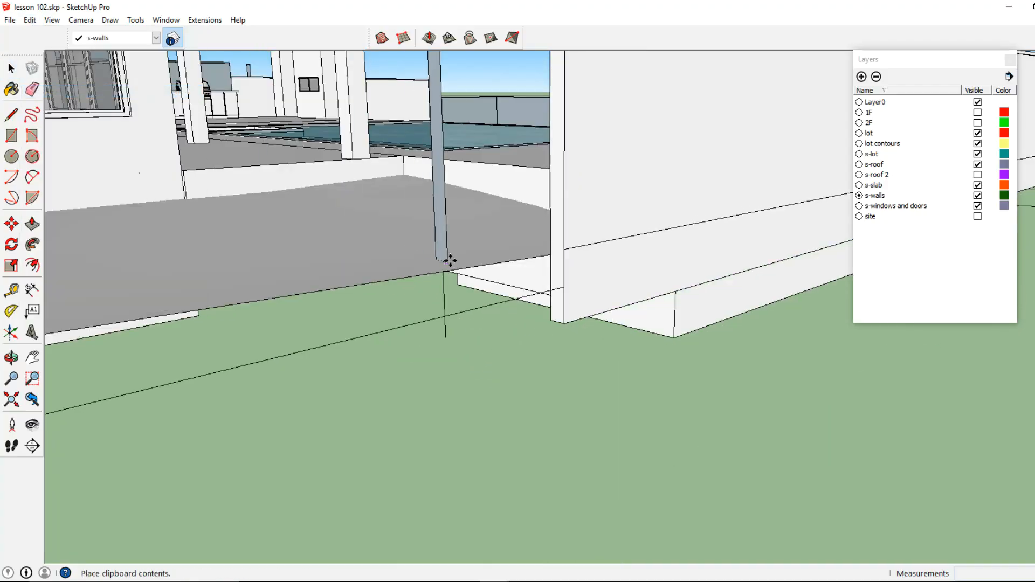
left_click(559, 290)
left_click(133, 20)
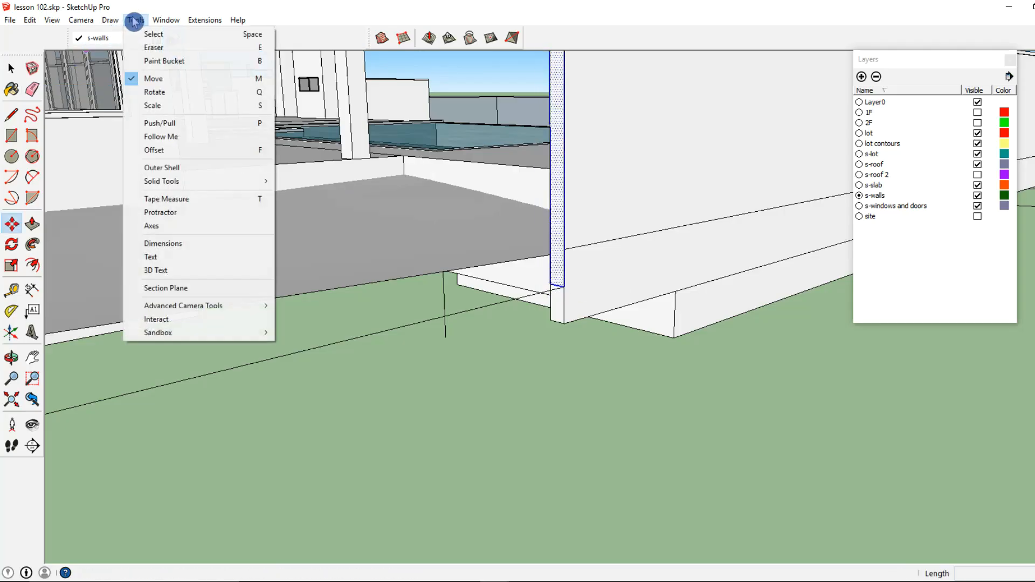
left_click(167, 136)
left_click(556, 287)
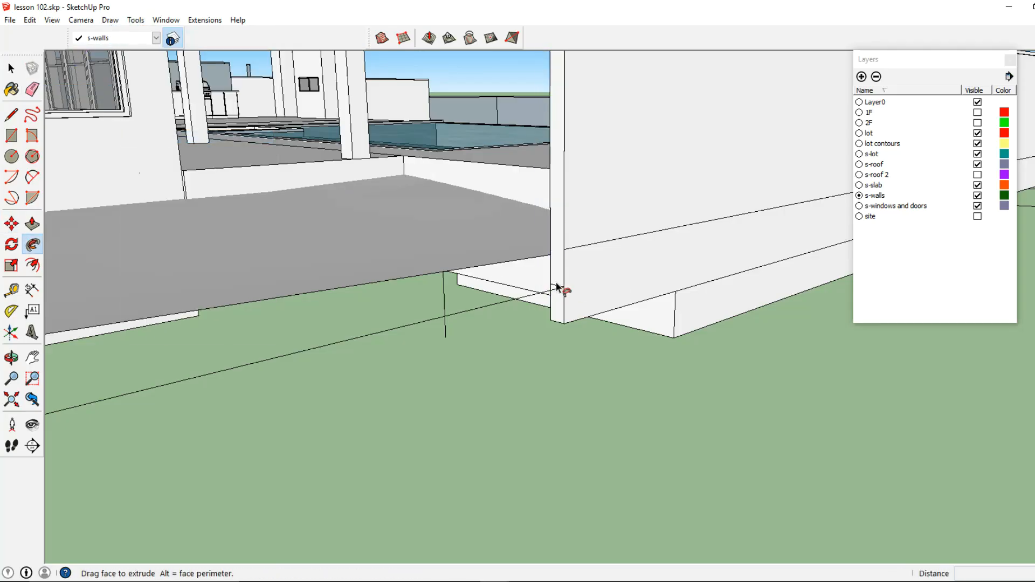
left_click(11, 68)
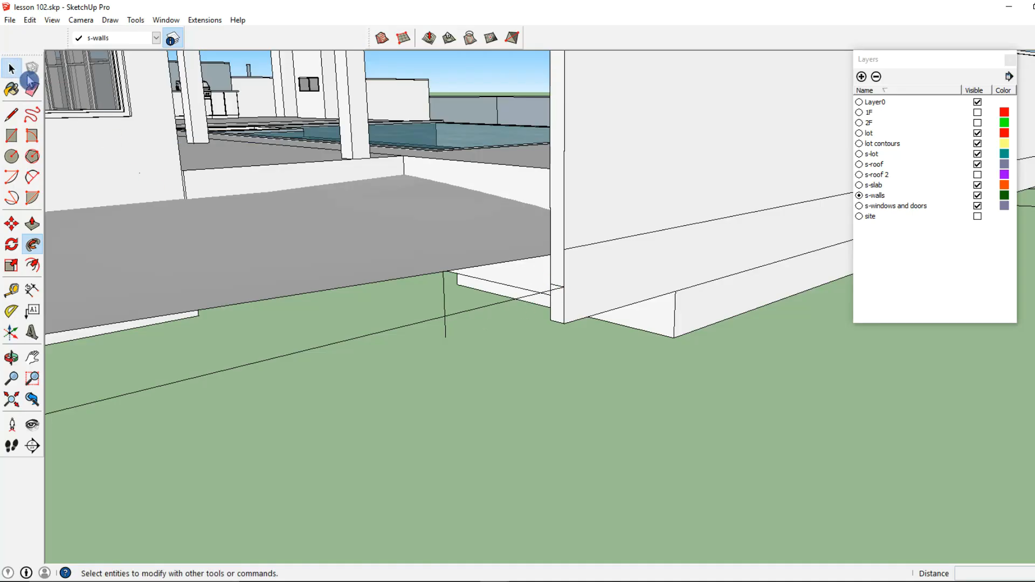
- Select the pasted profile face and cut it
left_click(561, 271)
left_click(548, 297)
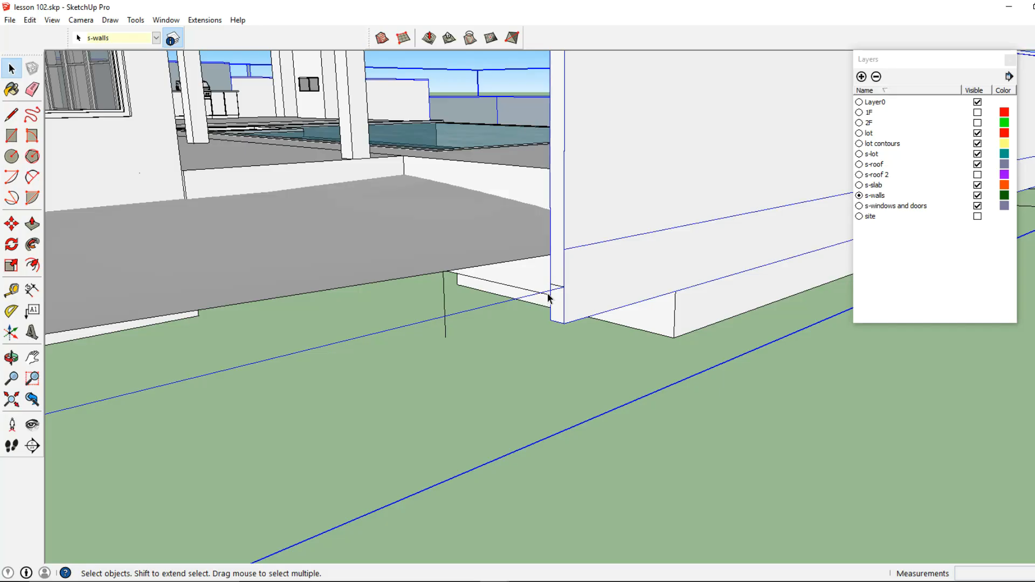
left_click(559, 284)
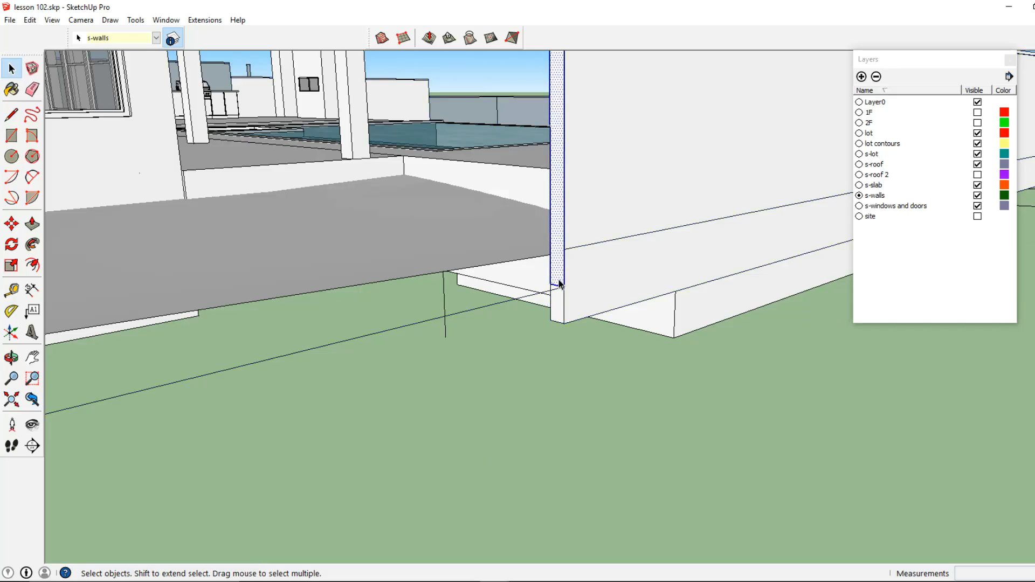
left_click(32, 20)
left_click(66, 62)
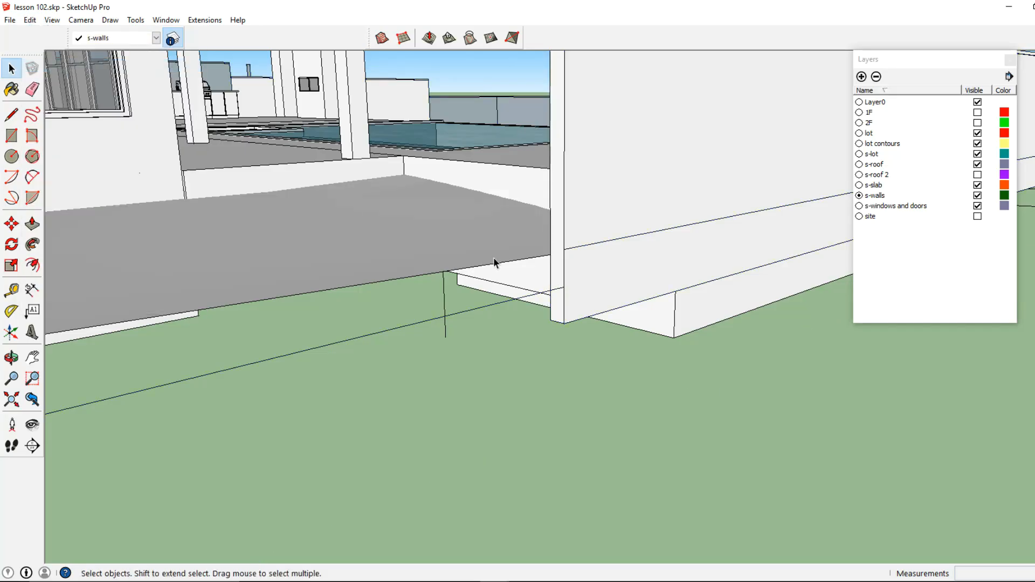
- Open the wall segment group and paste the profile in place inside it
double_click(541, 294)
double_click(543, 294)
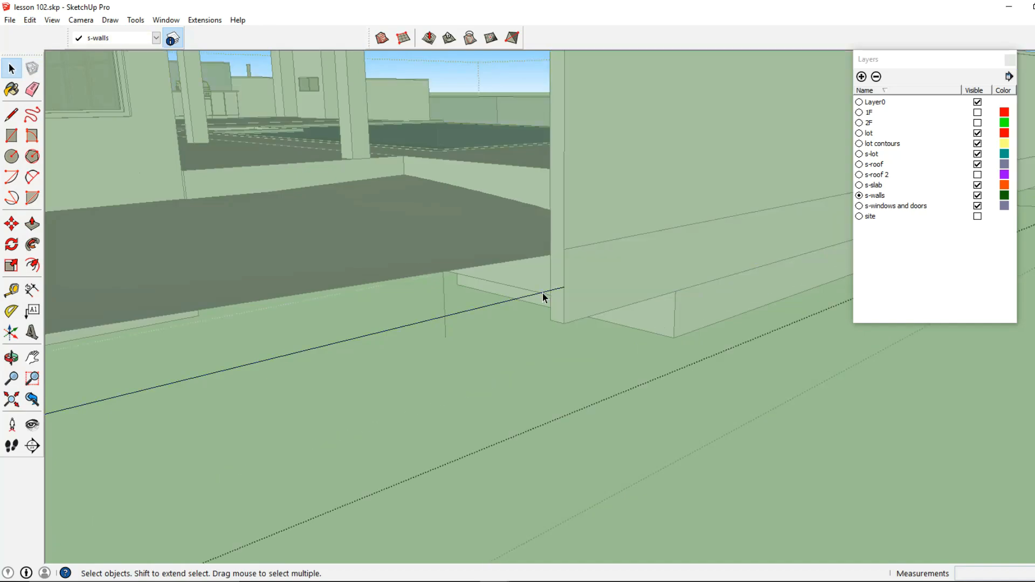
left_click(30, 20)
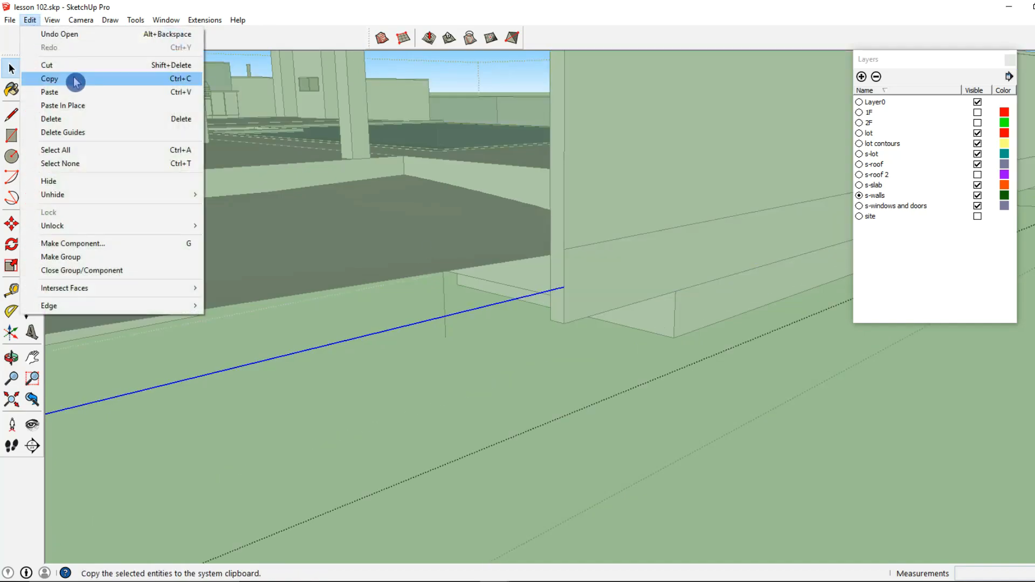
left_click(77, 105)
- Extrude the pasted profile inside the group with Follow Me along the lot edge
left_click(136, 20)
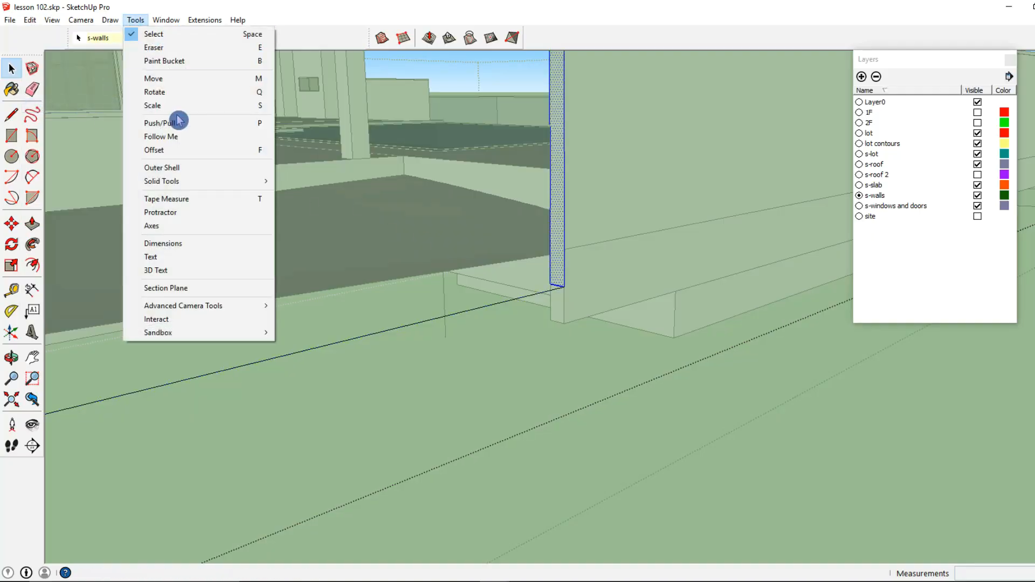
left_click(172, 139)
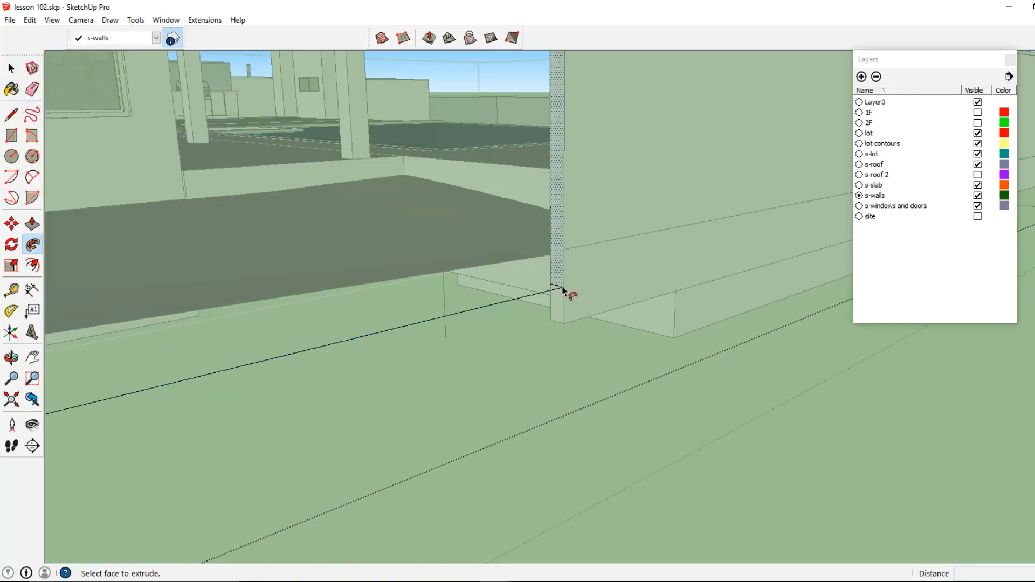
left_click(562, 289)
scroll(561, 291, "down", 4)
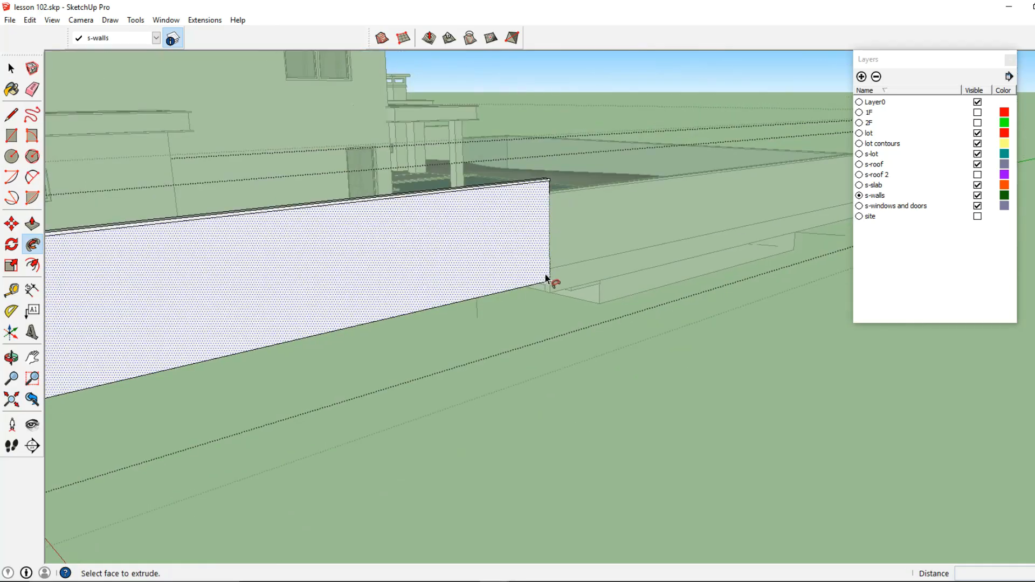
key("ctrl+z")
left_click(548, 280)
scroll(294, 321, "down", 3)
middle_click_drag(294, 321, 571, 310, "shift")
middle_click_drag(506, 347, 474, 259)
left_click(464, 254)
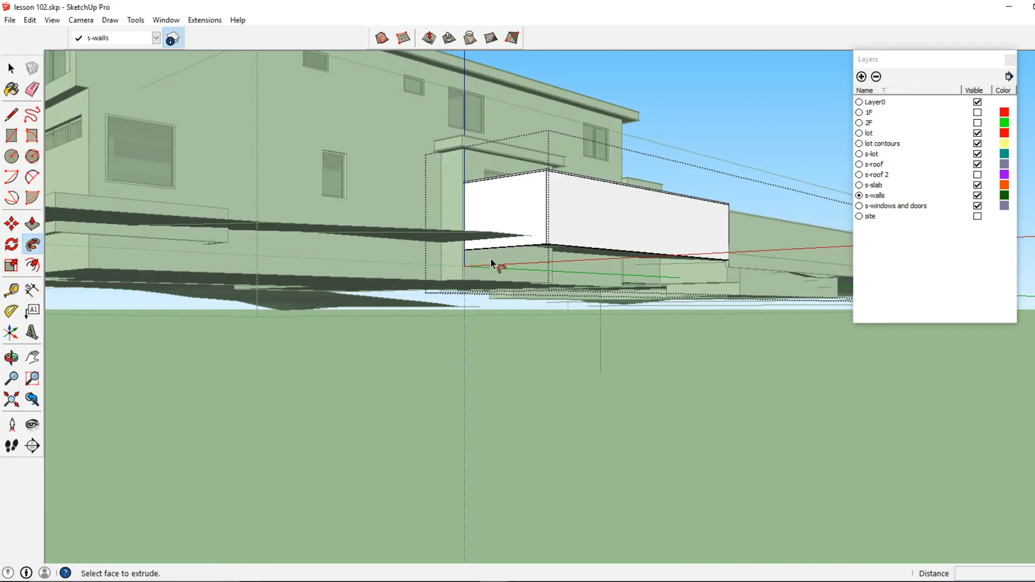
left_click(12, 70)
- Select all the low wall pieces and make them one group
left_click(345, 348)
middle_click_drag(410, 329, 345, 436)
middle_click_drag(345, 437, 542, 231, "shift")
left_click(542, 231)
double_click(552, 279)
left_click(551, 280)
middle_click_drag(551, 281, 587, 212)
left_click(656, 303, "shift")
middle_click_drag(657, 303, 642, 327)
left_click(645, 325, "shift")
left_click(648, 326, "shift")
middle_click_drag(493, 219, 398, 249)
right_click(390, 261)
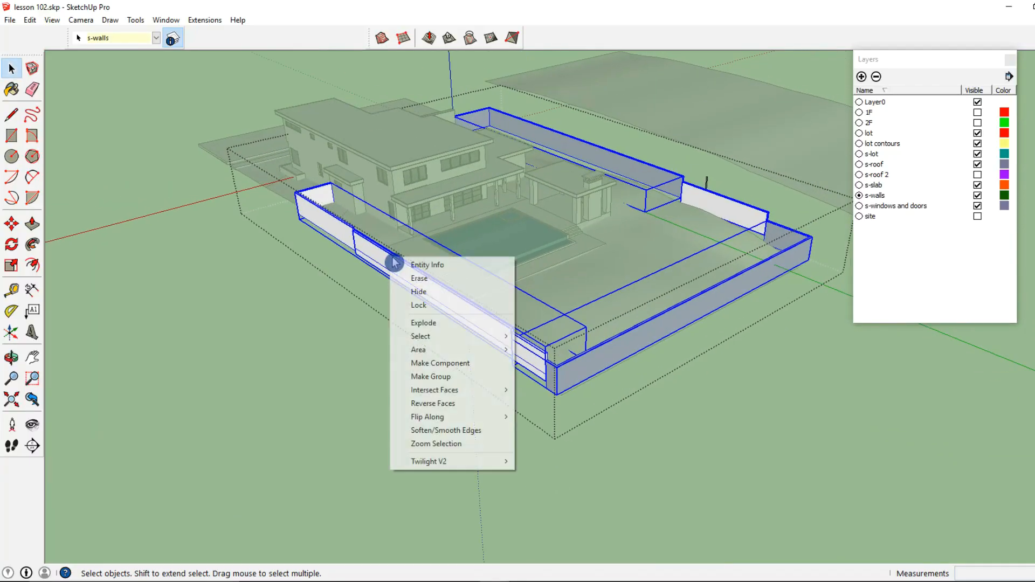
left_click(453, 376)
- Select the combined low wall group and explode it
scroll(480, 358, "down", 5)
middle_click_drag(480, 358, 294, 394)
left_click(396, 384)
left_click(596, 196)
right_click(574, 332)
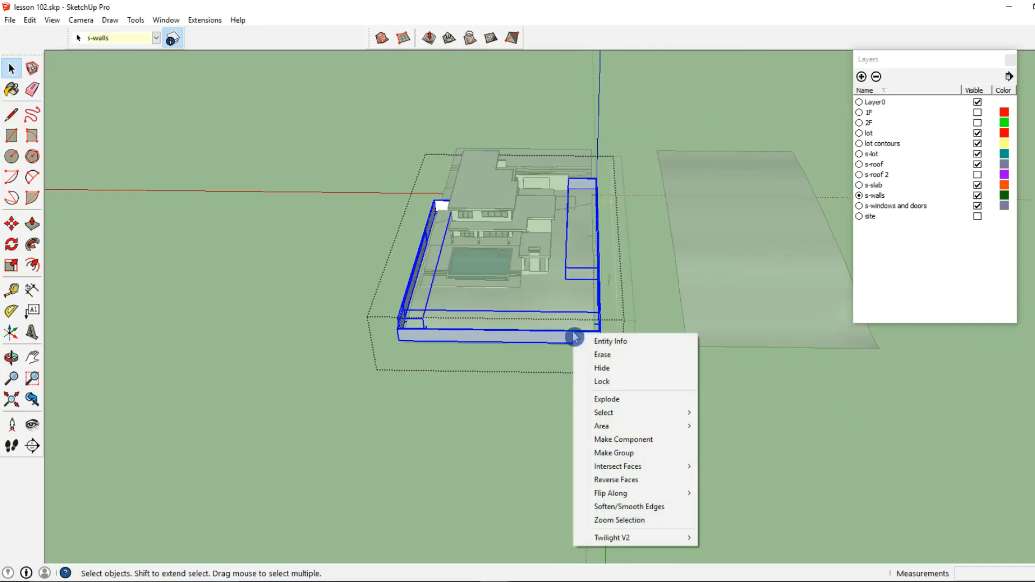
left_click(616, 401)
- Select all the exploded low wall geometry and intersect its faces
left_click_drag(339, 364, 688, 136)
right_click(590, 191)
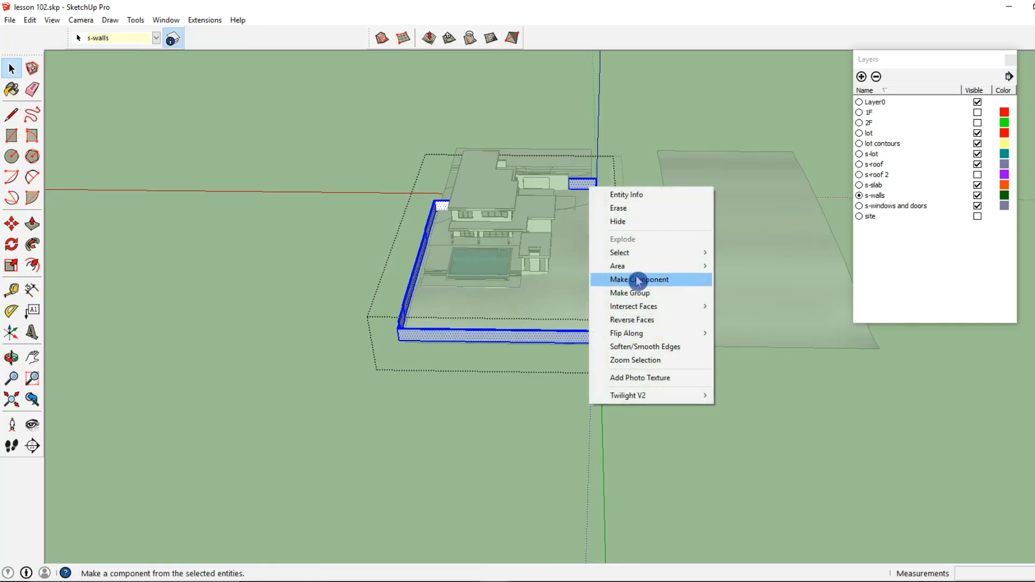
mouse_move(696, 309)
left_click(749, 333)
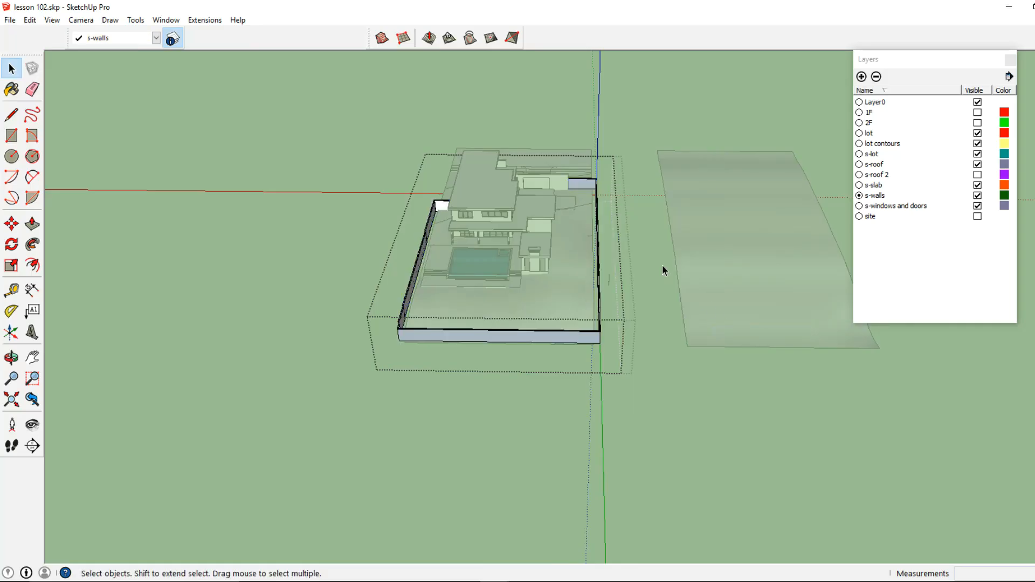
- Select the right side wall and move it about 4.5 ft along the red axis
scroll(600, 301, "up", 5)
middle_click_drag(537, 264, 571, 414)
left_click_drag(648, 139, 666, 89)
left_click(11, 223)
left_click(644, 475)
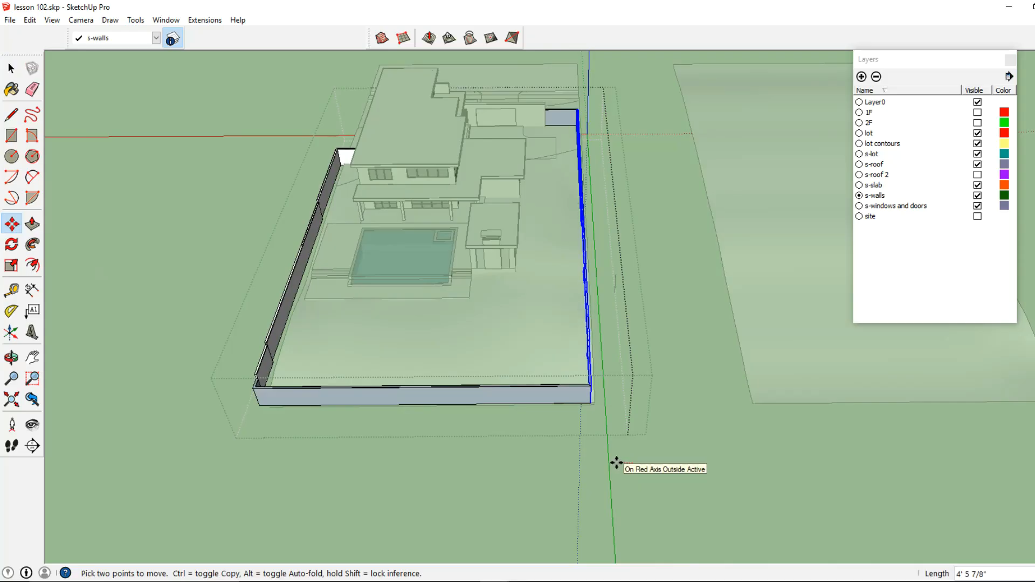
left_click(616, 463)
- Select the left side low wall and move it about 4 ft along the red axis
left_click(11, 68)
middle_click_drag(431, 140, 358, 183)
left_click_drag(351, 460, 456, 115)
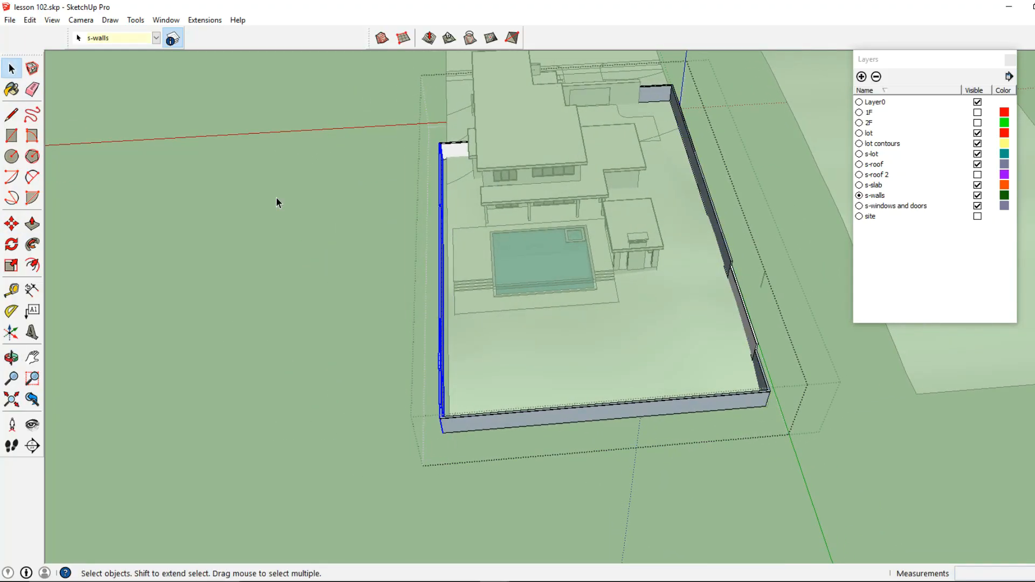
left_click(11, 224)
left_click(490, 480)
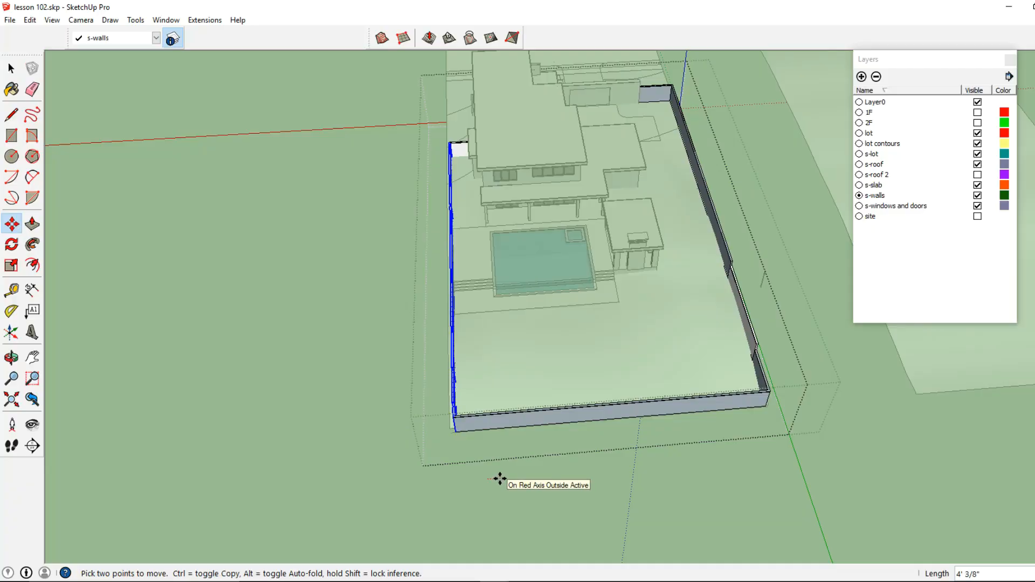
left_click(11, 68)
- Select the far end low wall and move it about 3 ft 8 in inward
middle_click_drag(518, 323, 640, 298)
left_click_drag(611, 324, 663, 137)
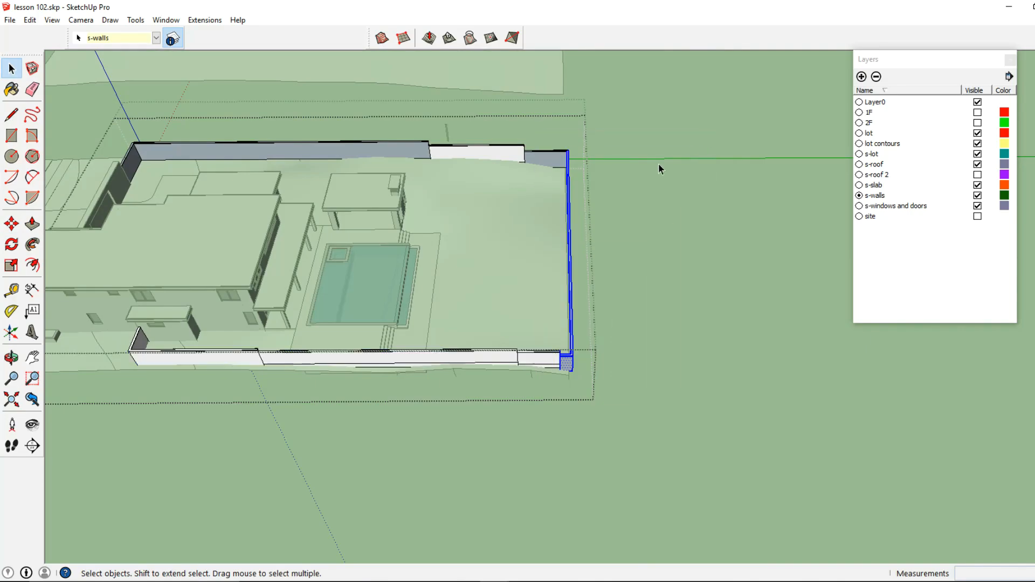
left_click(12, 223)
left_click(552, 458)
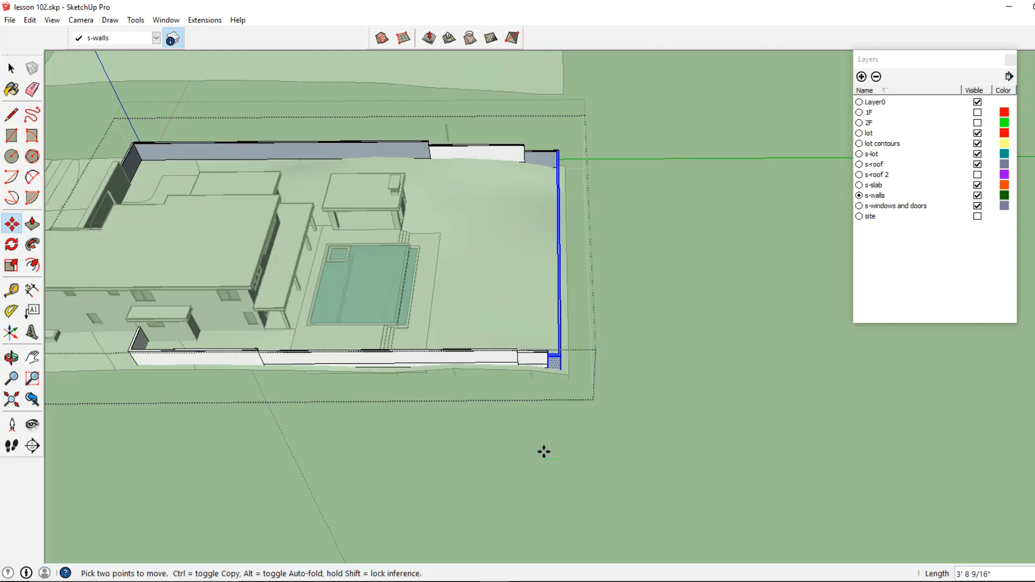
left_click(544, 452)
left_click(13, 70)
key("Escape")
key("Escape")
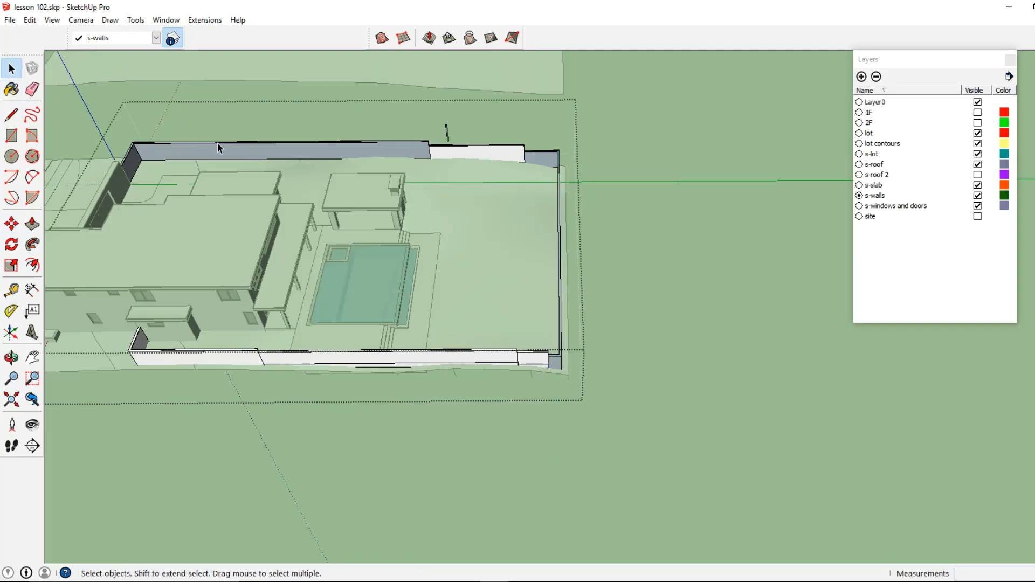
- Select the front low wall pieces and move them 12 inches
middle_click_drag(291, 221, 254, 142)
scroll(321, 302, "up", 2)
middle_click_drag(322, 301, 203, 241)
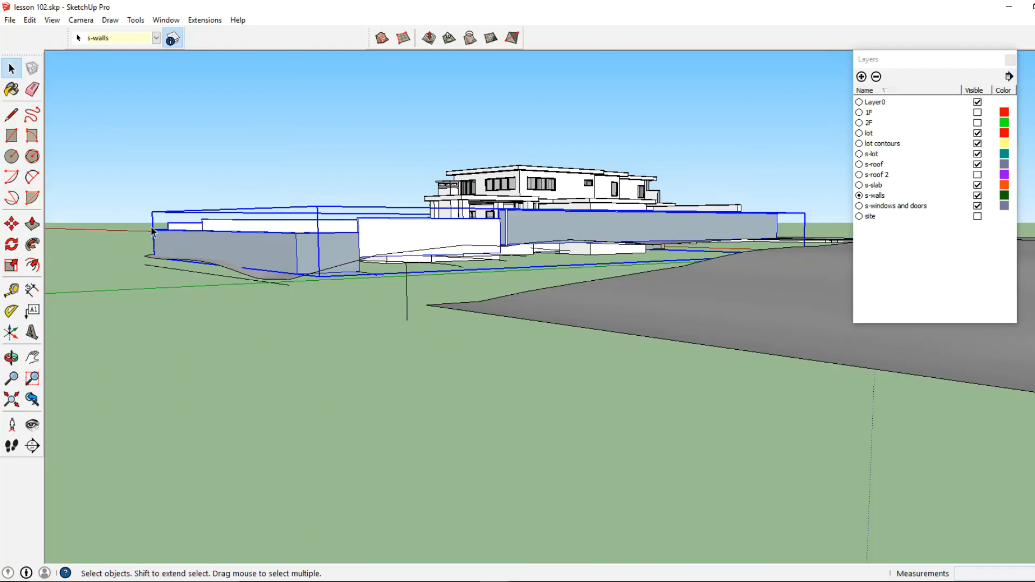
left_click(11, 223)
scroll(324, 242, "up", 3)
left_click(323, 242)
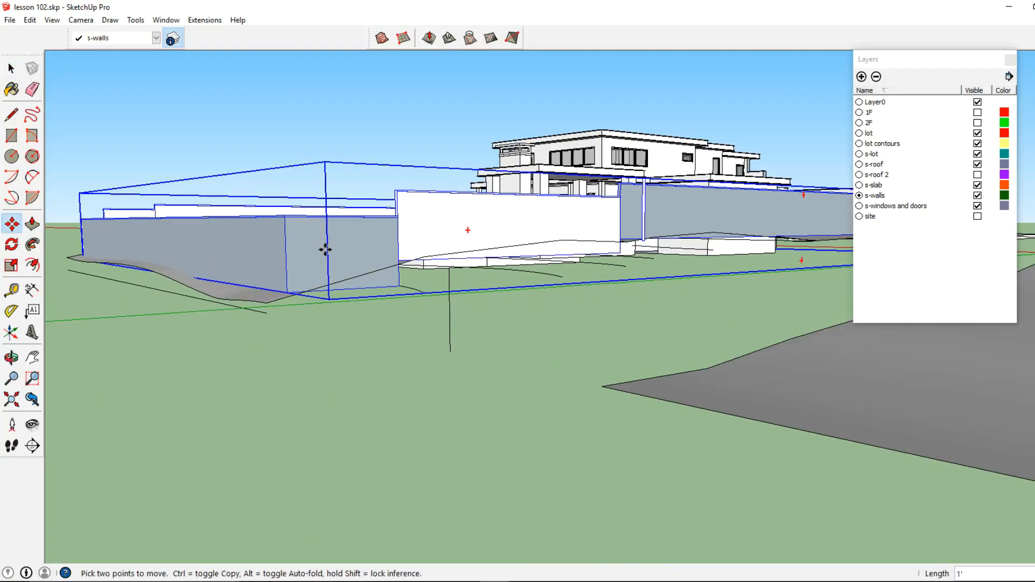
type("12")
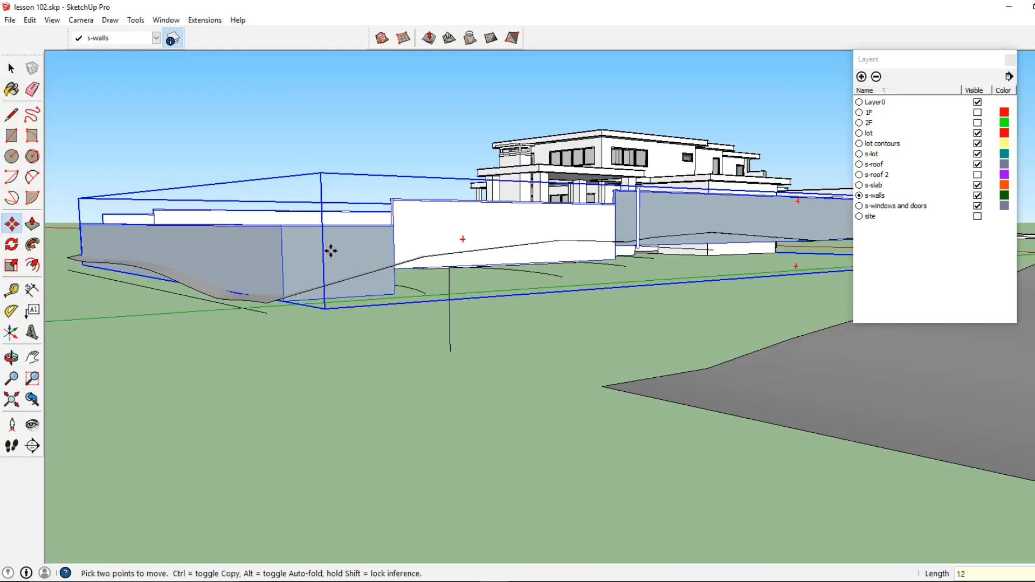
- Open the low wall group and inspect the vertical edge at the wall joint
left_click(11, 68)
middle_click_drag(625, 248, 635, 272)
scroll(634, 271, "up", 2)
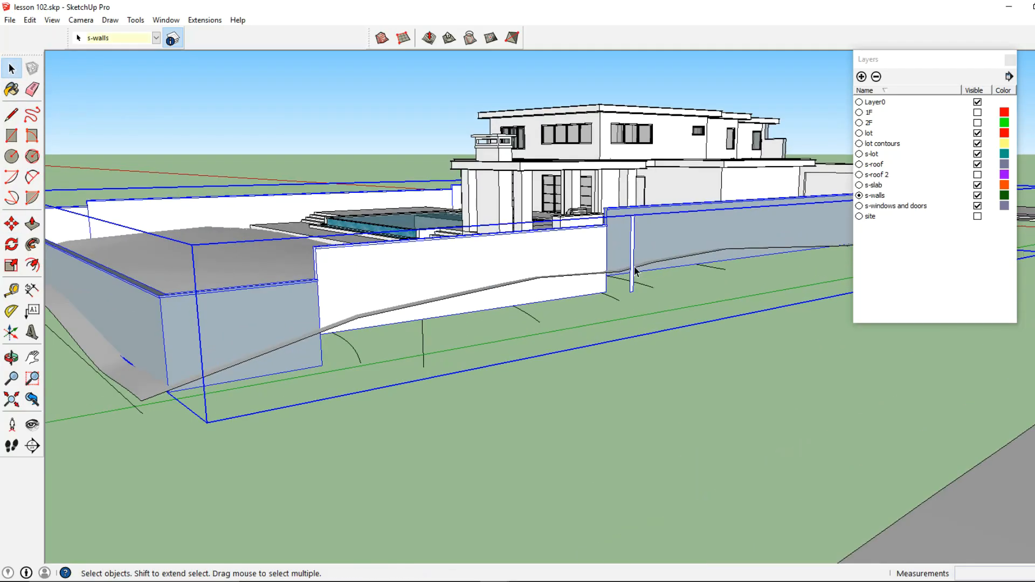
double_click(633, 261)
left_click(633, 258)
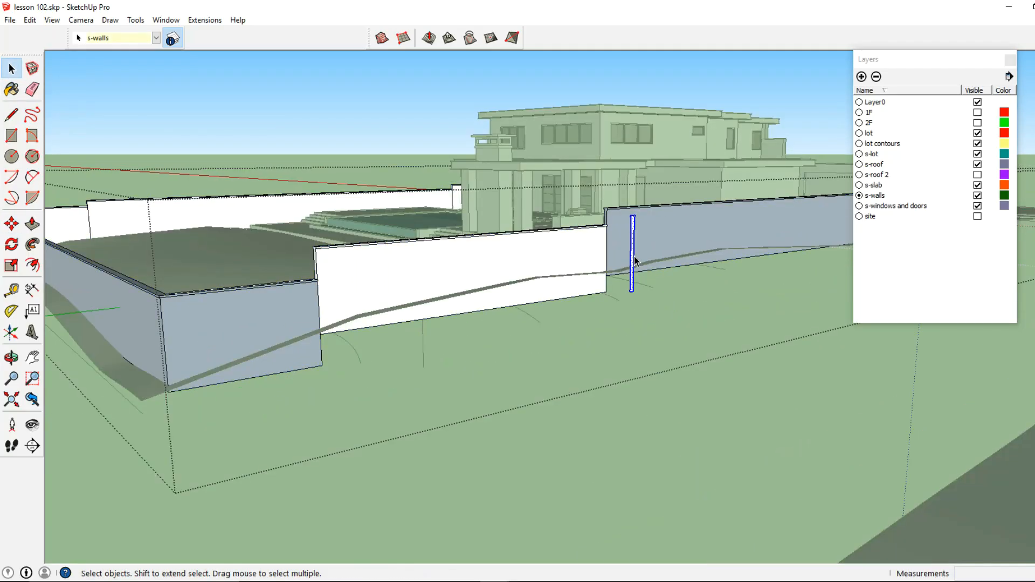
key("Escape")
key("Escape")
- Reverse the back-facing face of the low wall beside the garage
middle_click_drag(632, 254, 328, 340)
middle_click_drag(620, 295, 302, 294)
middle_click_drag(452, 204, 271, 299)
scroll(377, 268, "up", 3)
scroll(429, 316, "down", 4)
double_click(270, 299)
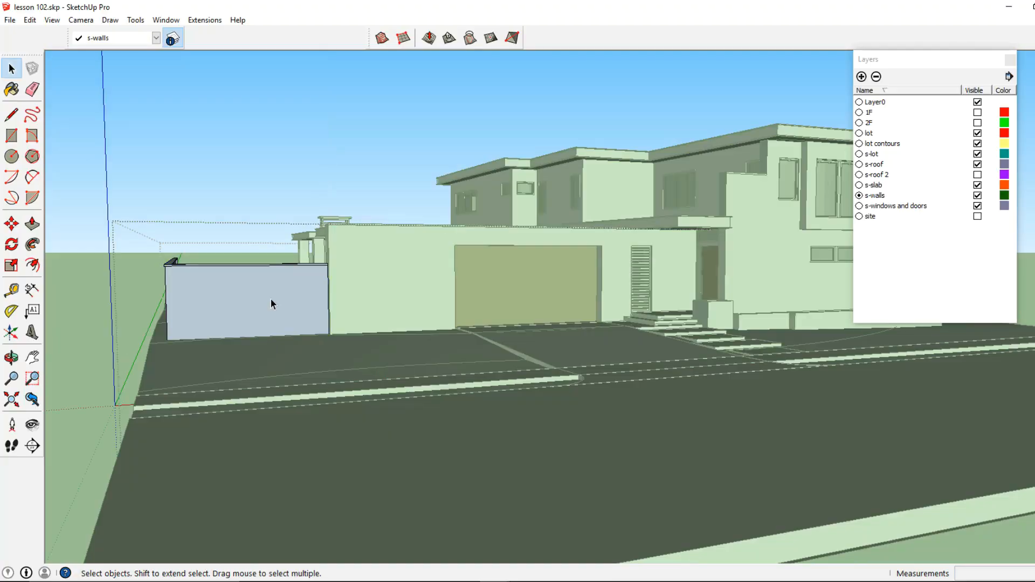
right_click(269, 297)
left_click(323, 406)
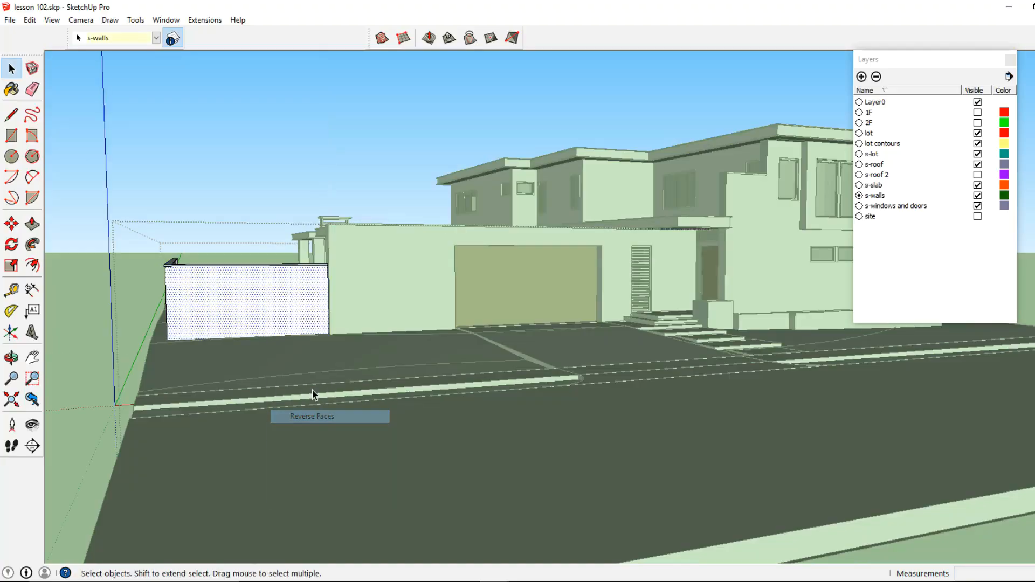
key("Escape")
- Hide the lot surface and the front entry steps
middle_click_drag(241, 293, 116, 323)
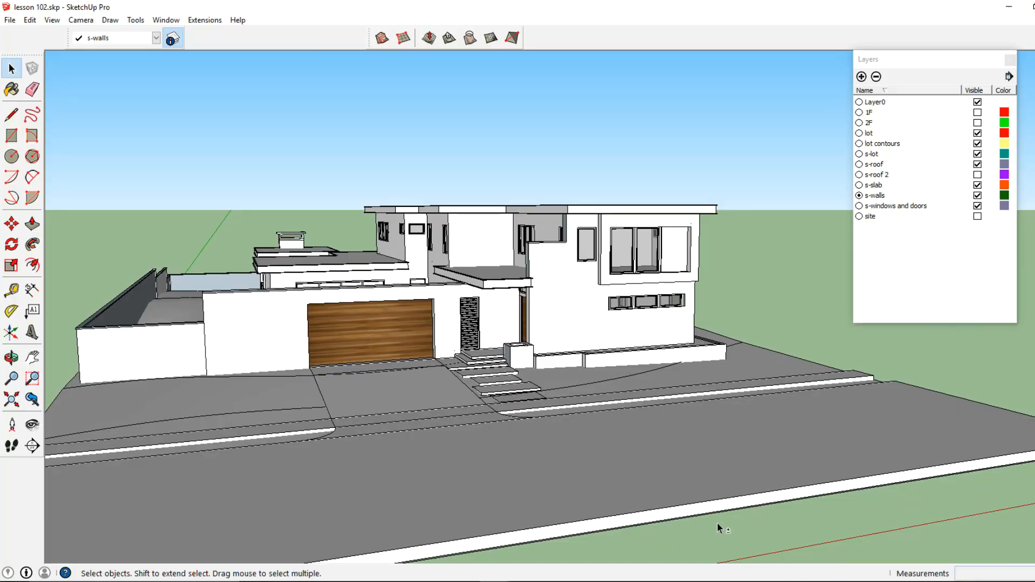
middle_click_drag(567, 303, 645, 361)
scroll(645, 360, "up", 2)
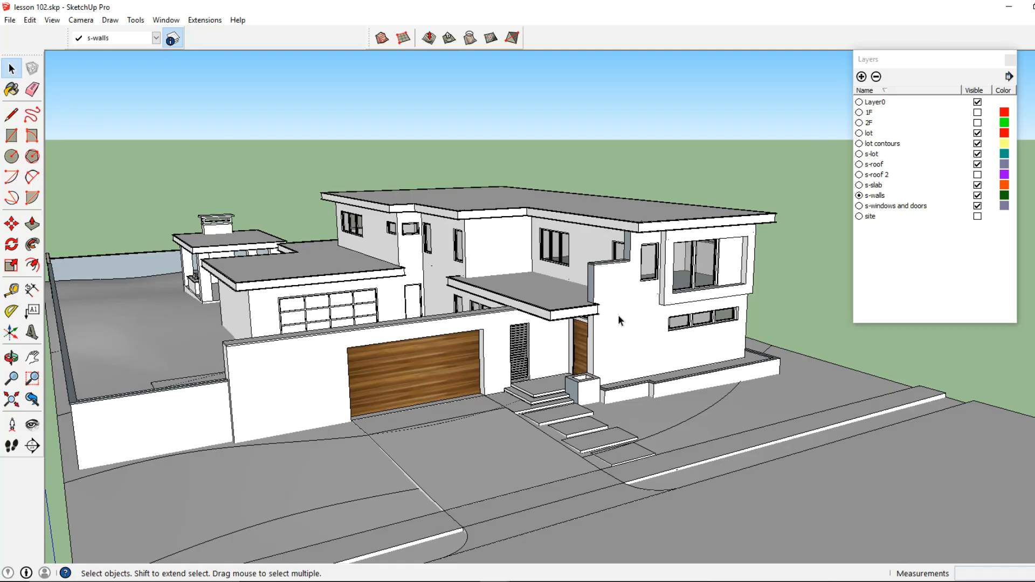
scroll(631, 318, "up", 3)
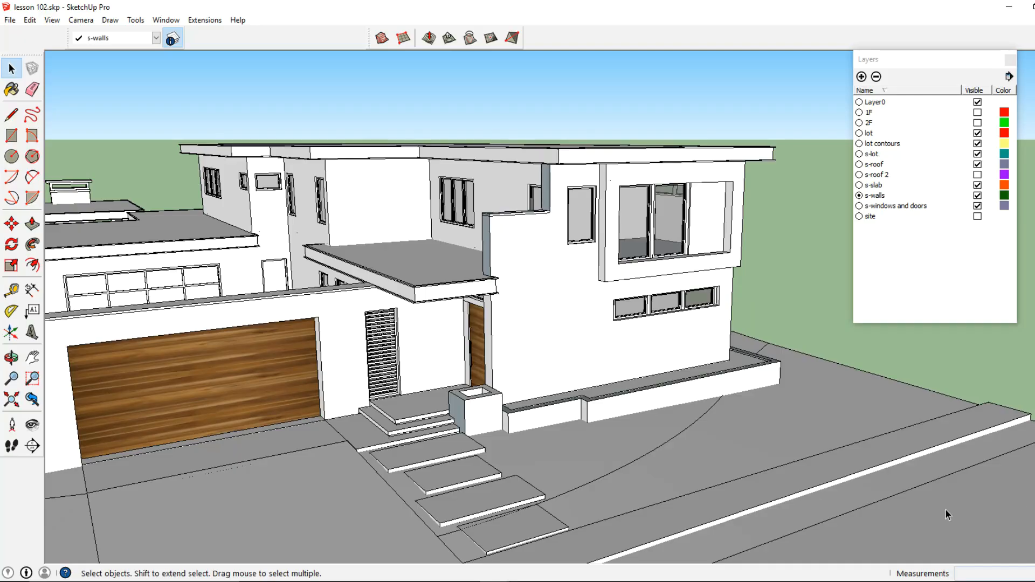
right_click(782, 418)
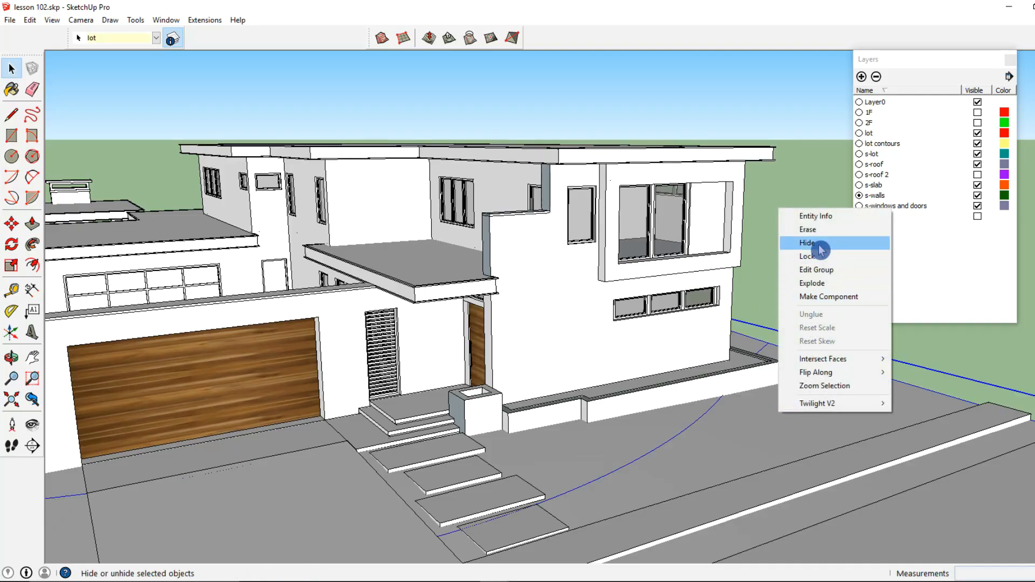
left_click(804, 244)
middle_click_drag(684, 342, 698, 337)
left_click(488, 388)
right_click(488, 388)
left_click(535, 206)
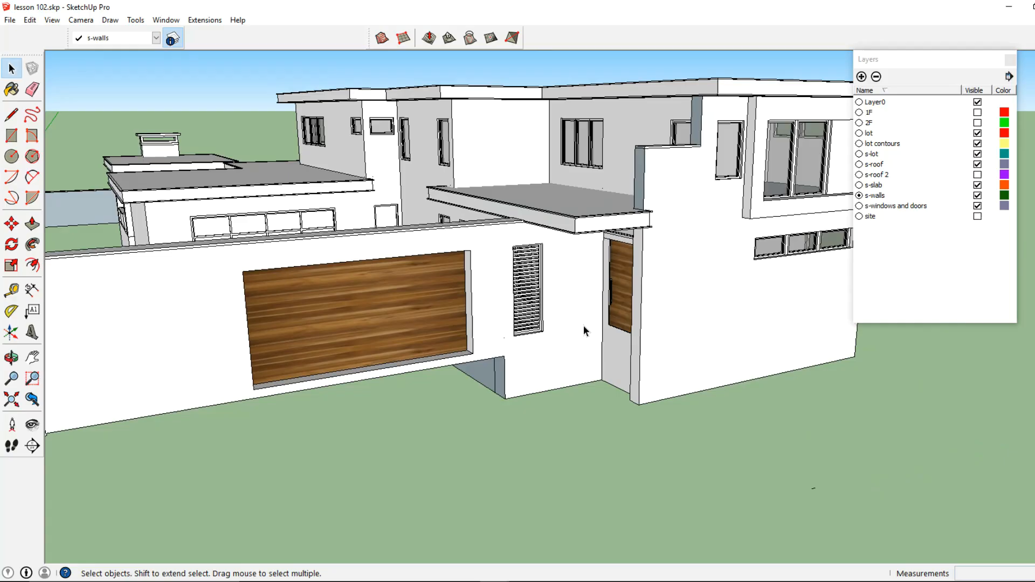
- Open the house walls group and draw two vertical lines on the entry wall marking a narrow strip
scroll(572, 331, "up", 3)
key("ctrl+a")
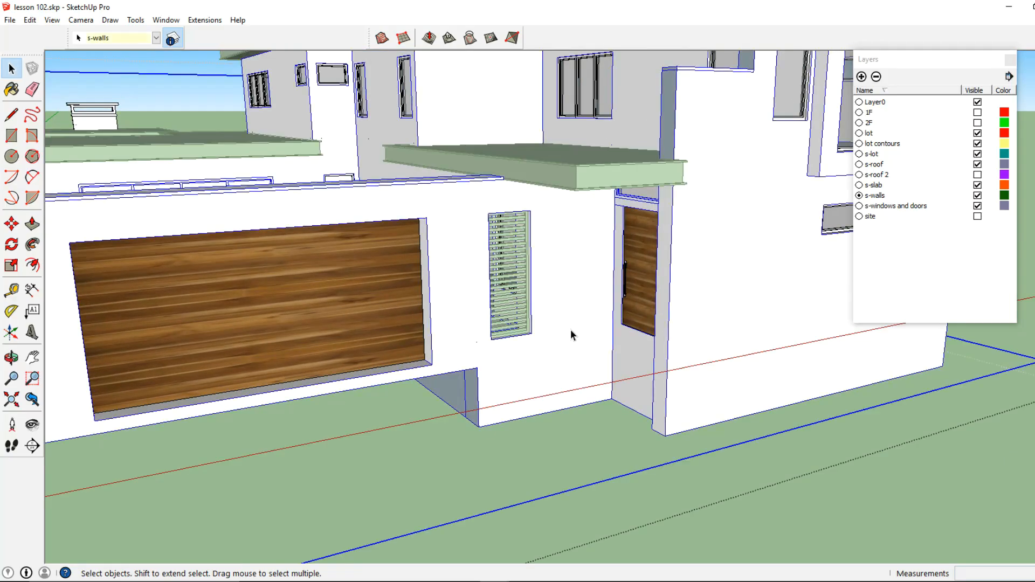
double_click(565, 328)
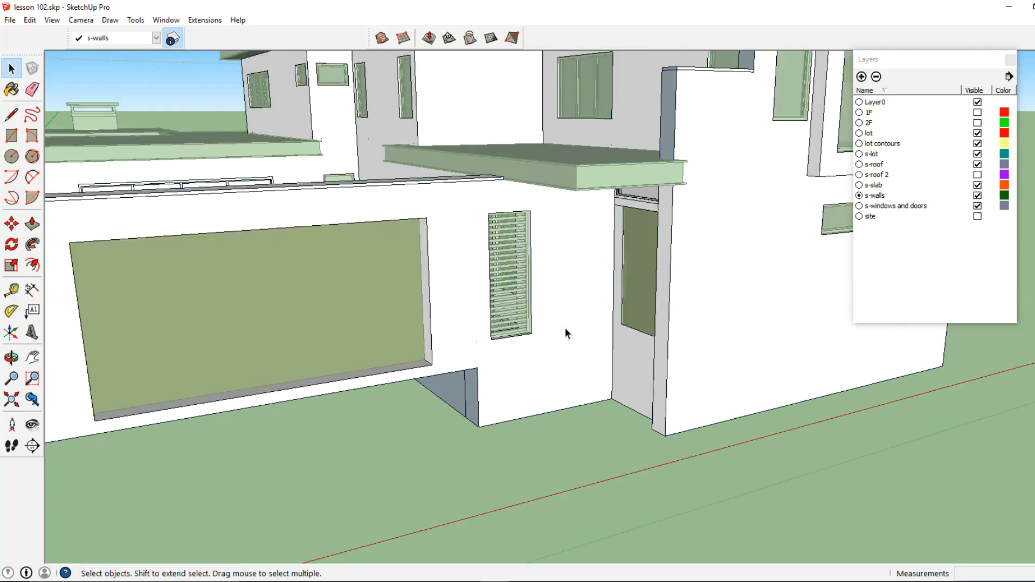
left_click(12, 115)
middle_click_drag(833, 154, 590, 220, "shift")
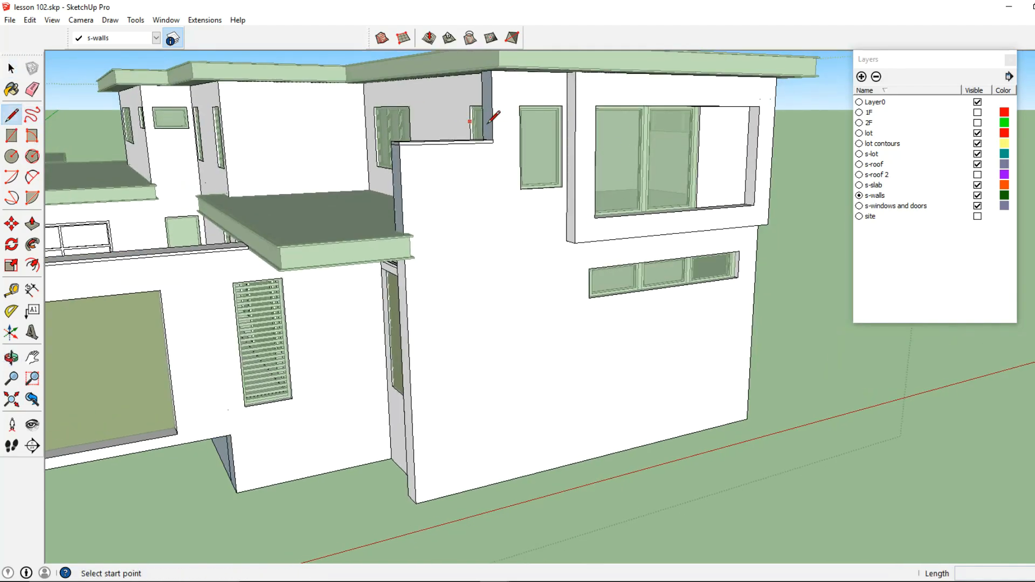
left_click(12, 68)
left_click(459, 231)
left_click(12, 115)
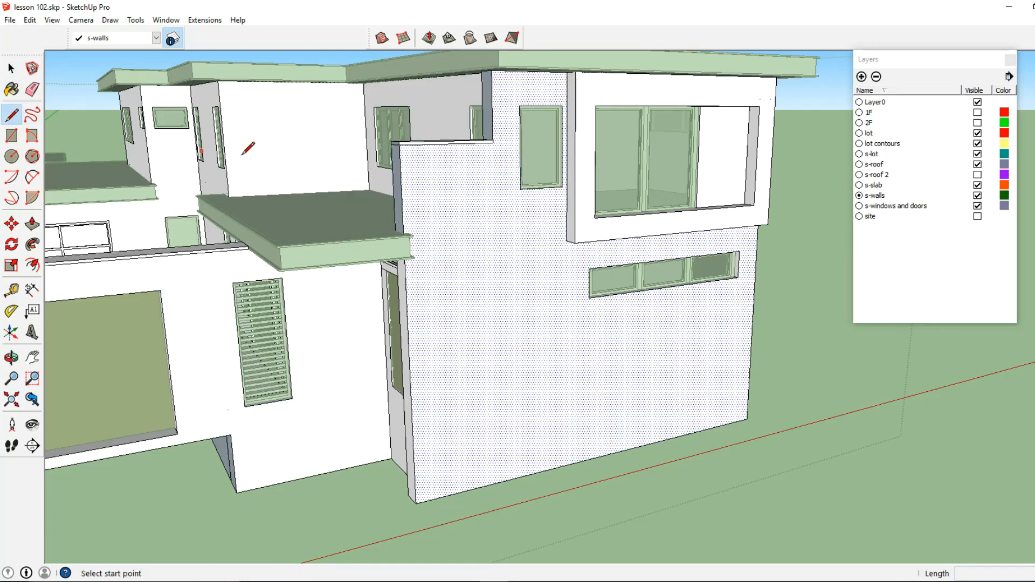
left_click(494, 138)
middle_click_drag(485, 191, 510, 240)
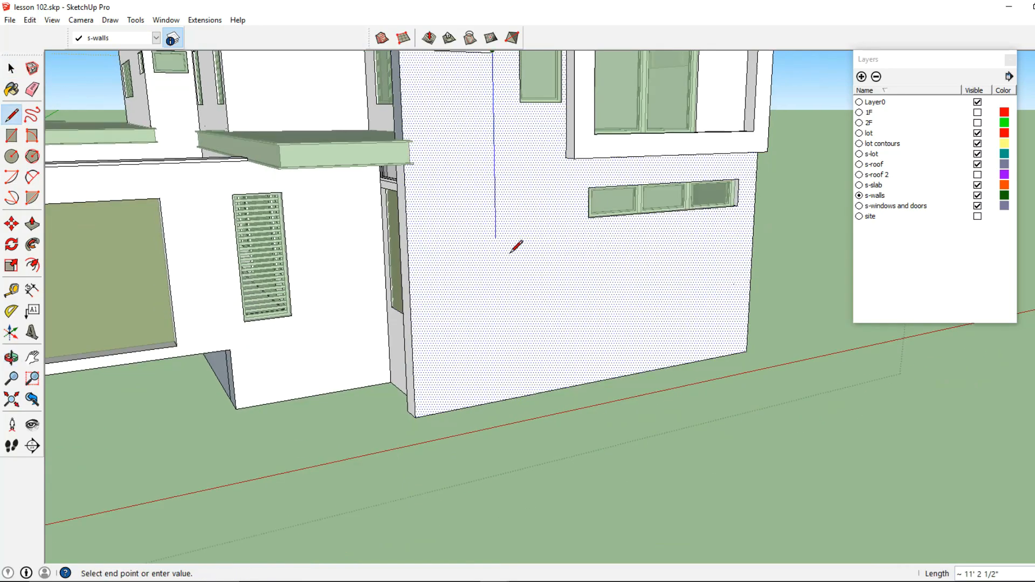
left_click(500, 400)
left_click(566, 164)
left_click(565, 388)
- Push the strip face about 4 inches into the wall and pull the adjacent lower wall face about 5 inches
left_click(32, 223)
middle_click_drag(501, 302, 557, 347)
left_click(557, 347)
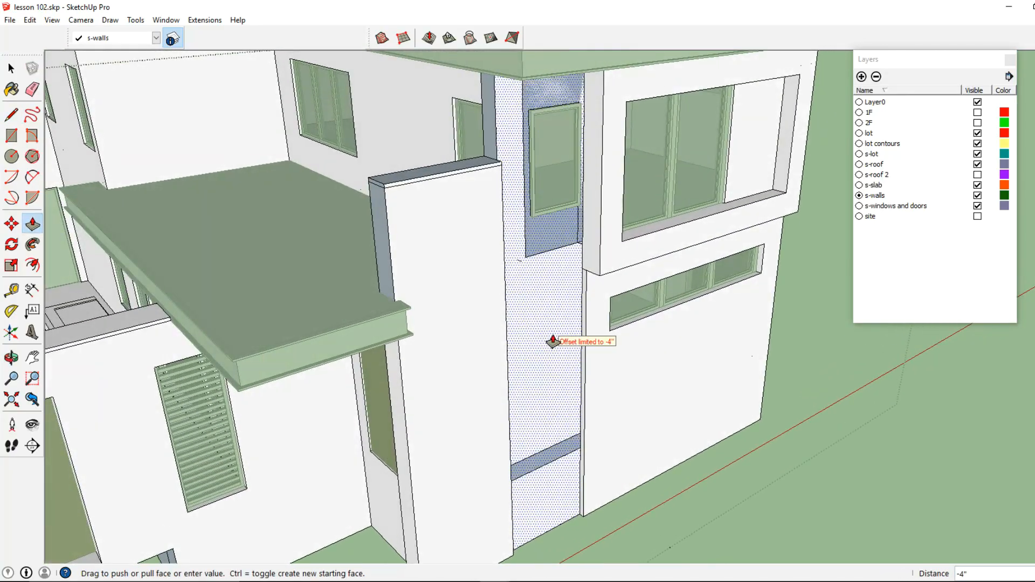
key("Escape")
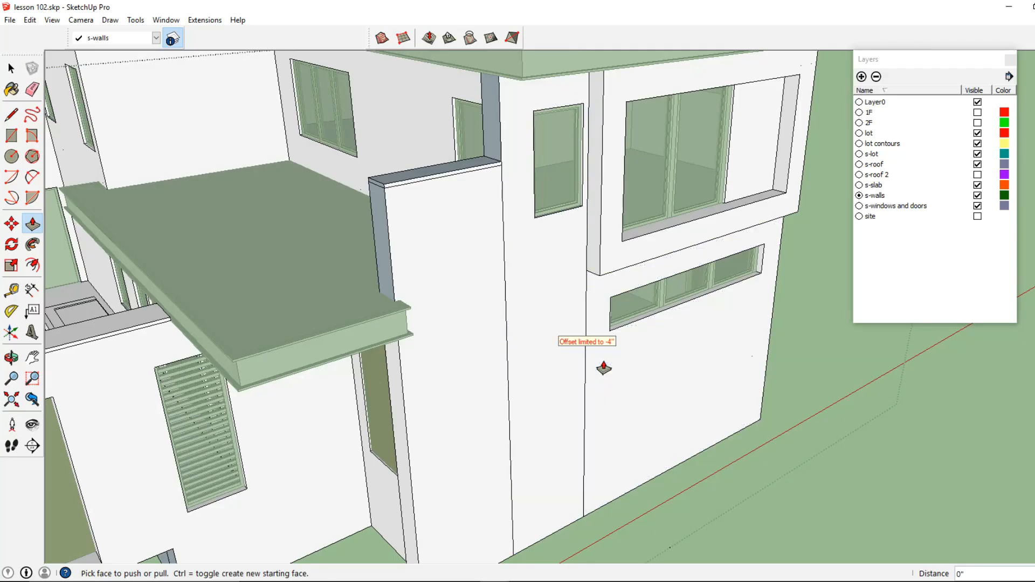
left_click(600, 373)
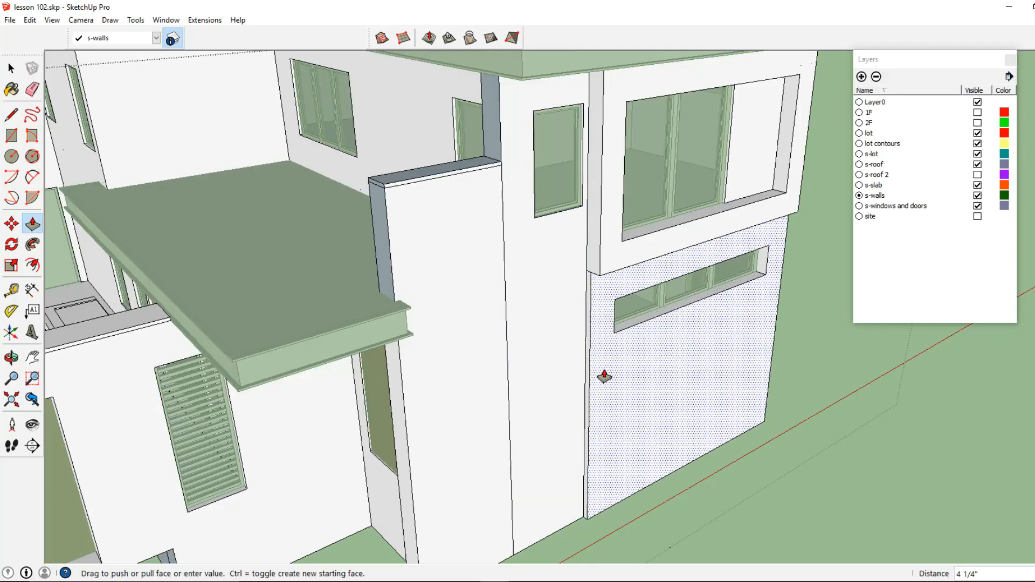
left_click(605, 376)
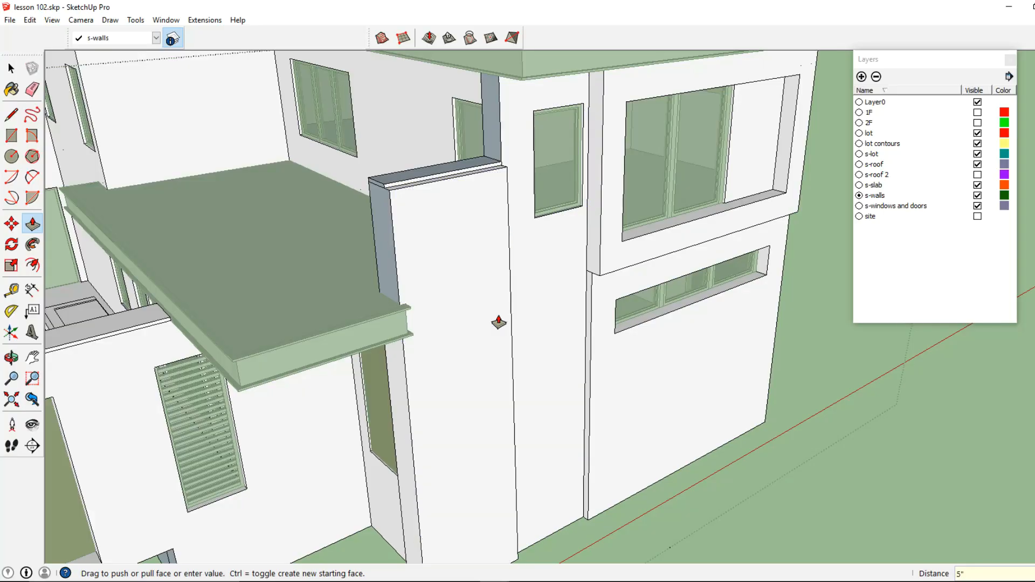
- Raise the top face of the narrow front pier about 5 inches with Push/Pull
scroll(459, 237, "up", 3)
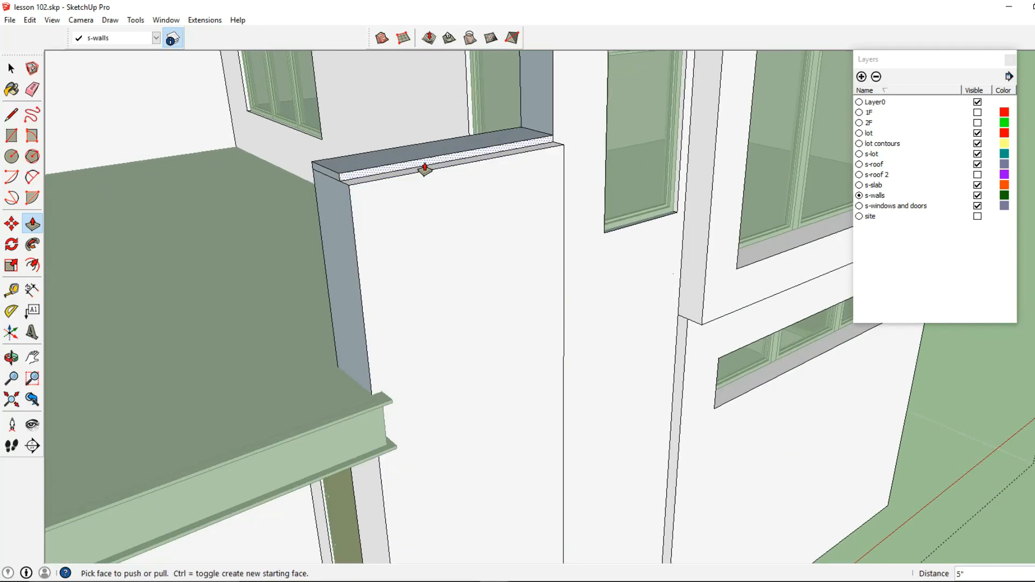
left_click(425, 169)
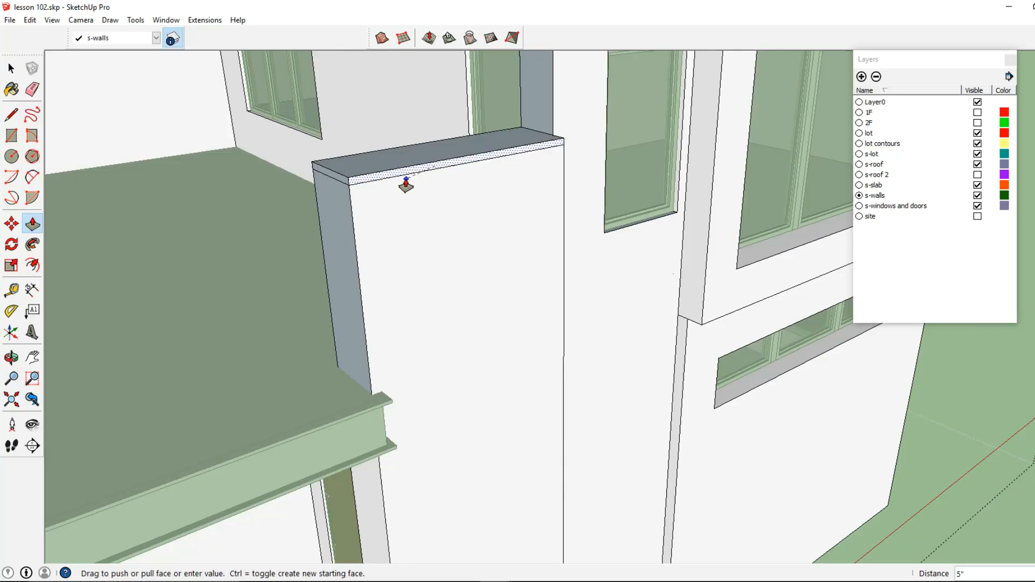
left_click(406, 185)
- Draw a vertical line on the side wall from the upper window band's corner down to the floor line
scroll(428, 192, "down", 3)
middle_click_drag(544, 211, 389, 186)
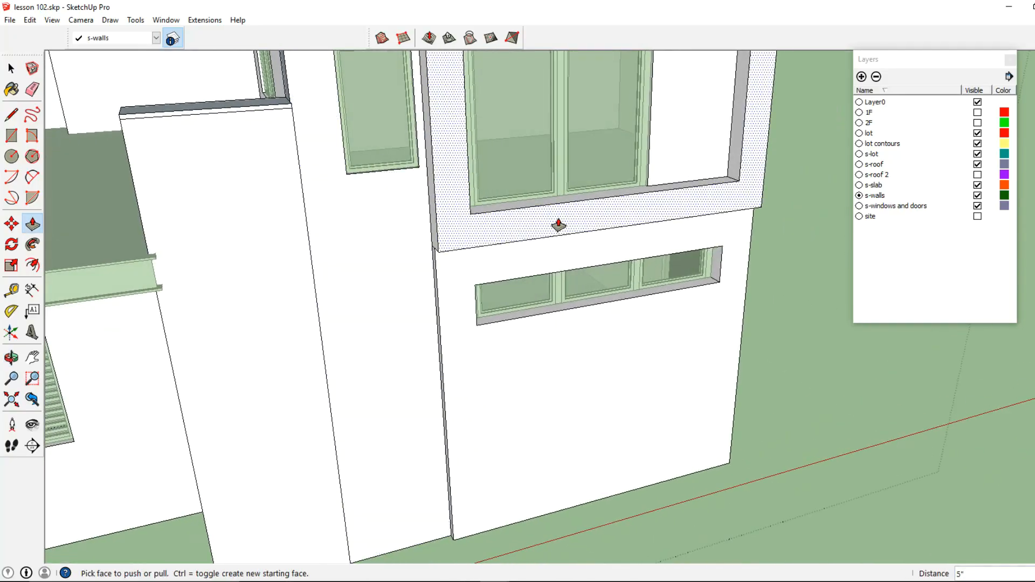
scroll(409, 254, "down", 3)
middle_click_drag(410, 254, 426, 302)
scroll(286, 307, "up", 3)
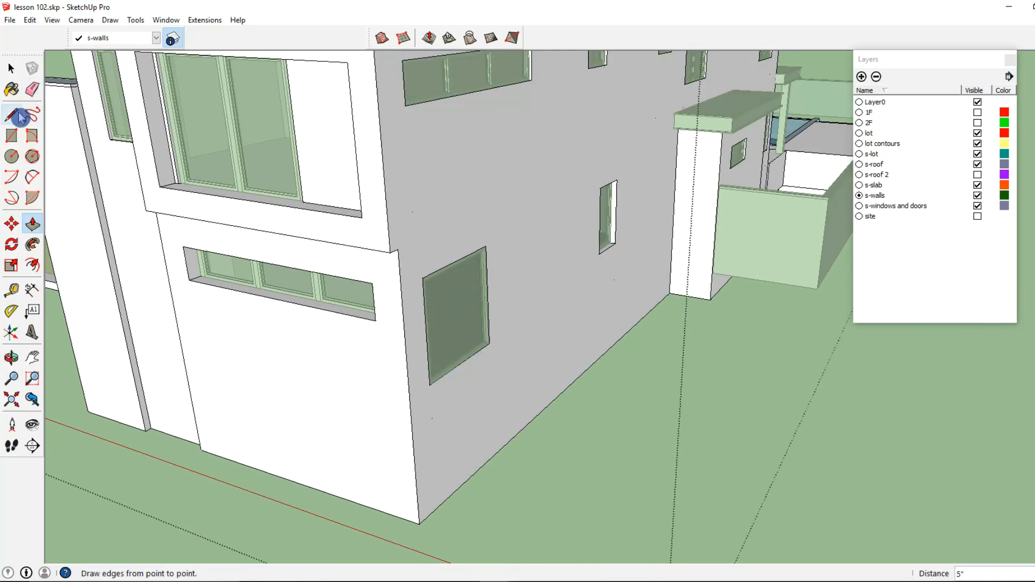
left_click(18, 115)
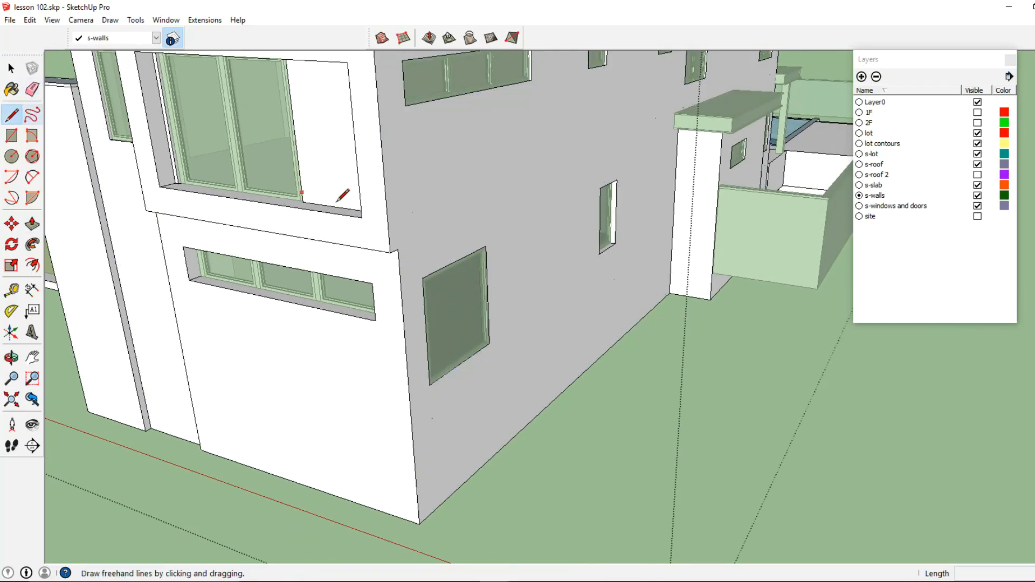
middle_click_drag(397, 251, 292, 288)
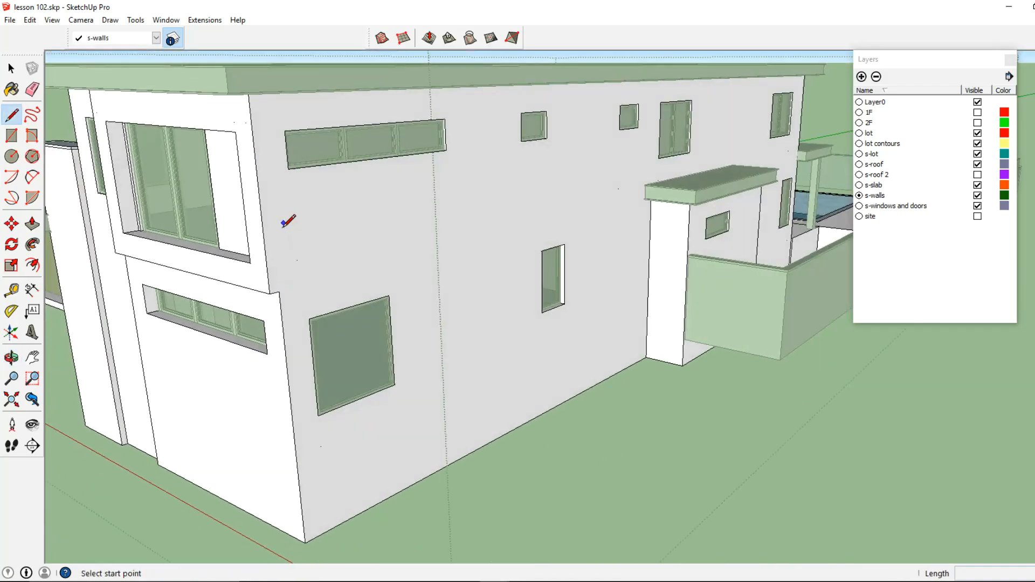
left_click(285, 130)
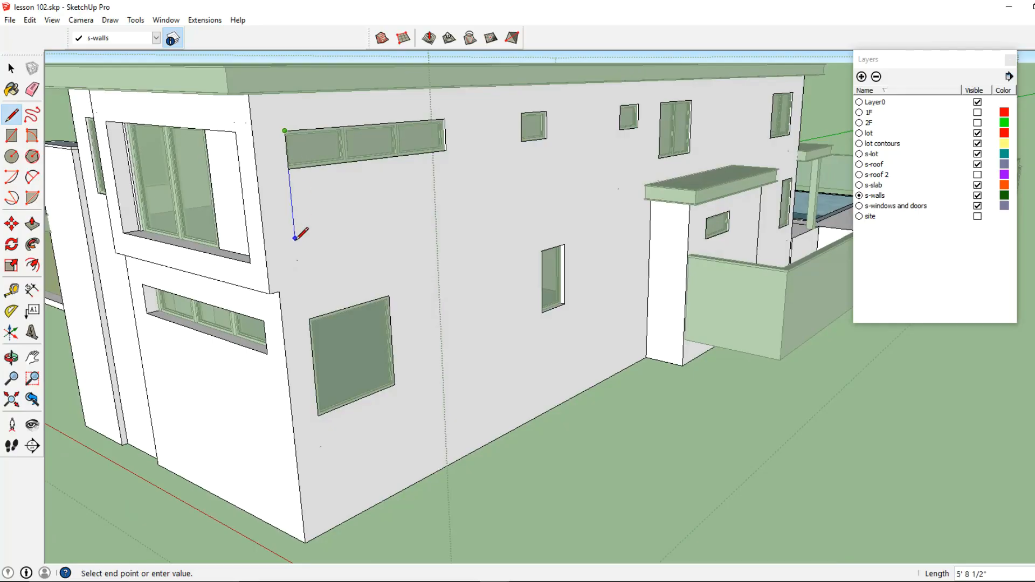
left_click(299, 290)
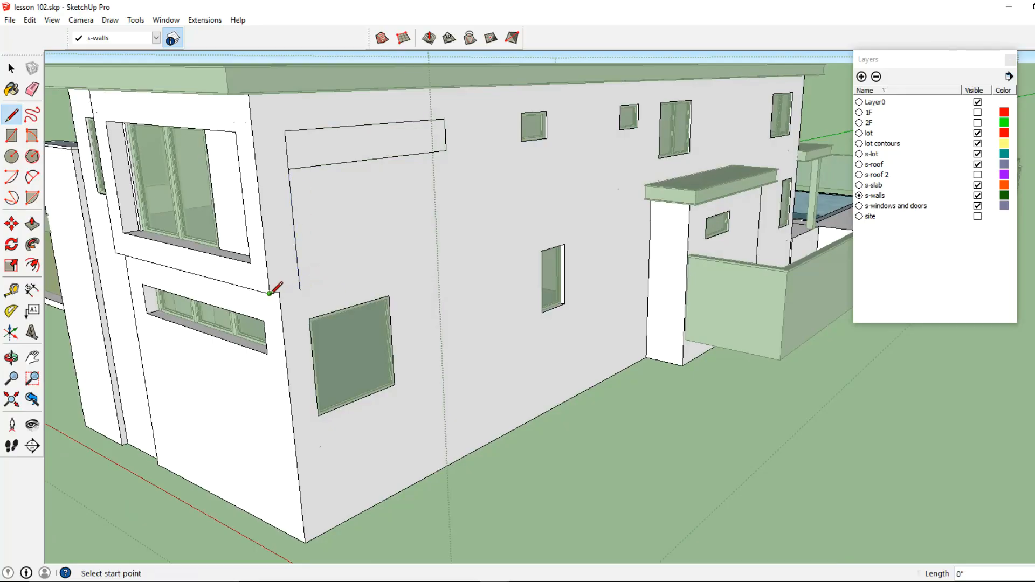
middle_click_drag(303, 272, 318, 194)
left_click(316, 193)
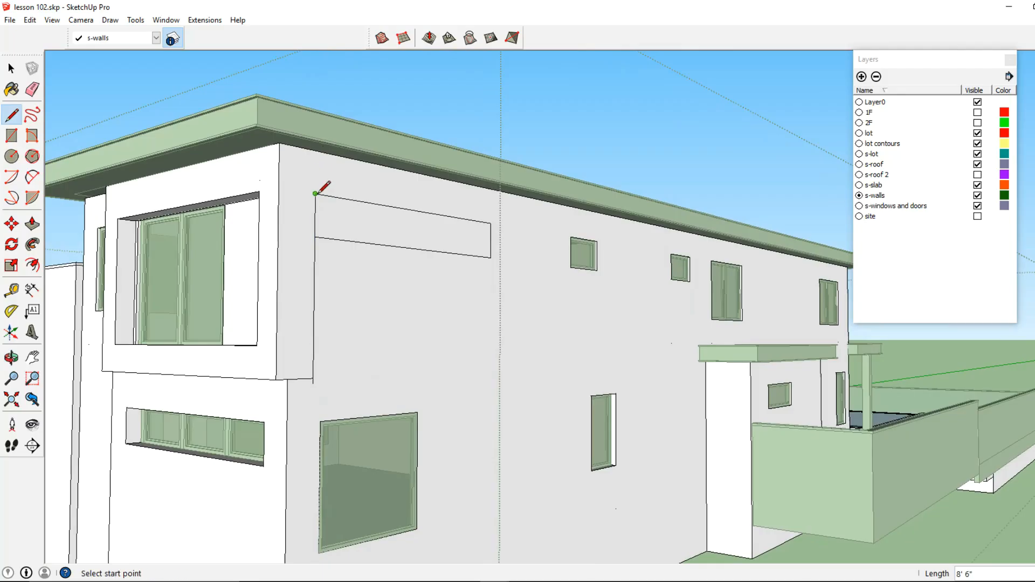
- Delete the face covering the upper window band on the side wall
left_click(11, 68)
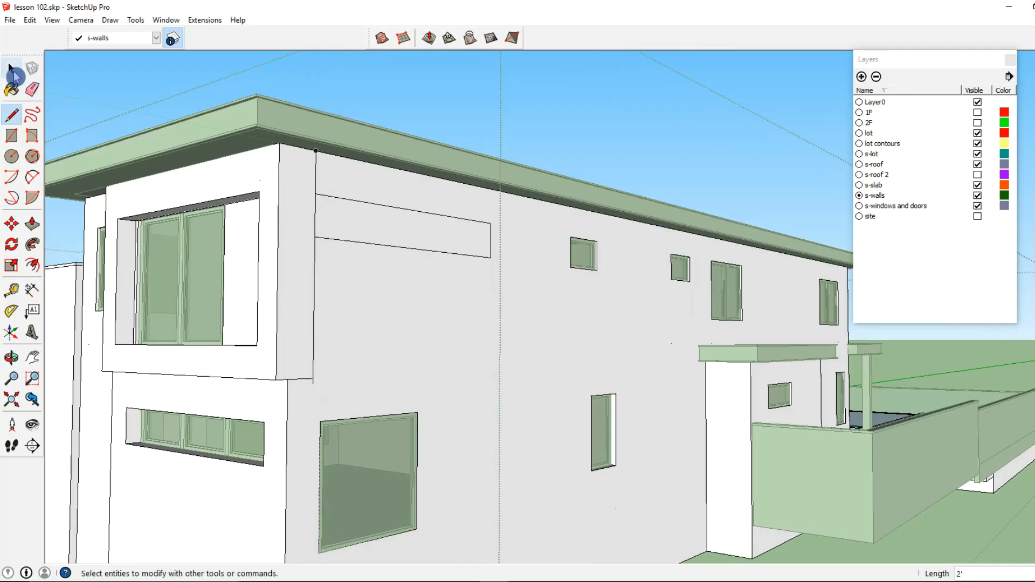
left_click(351, 228)
key("Delete")
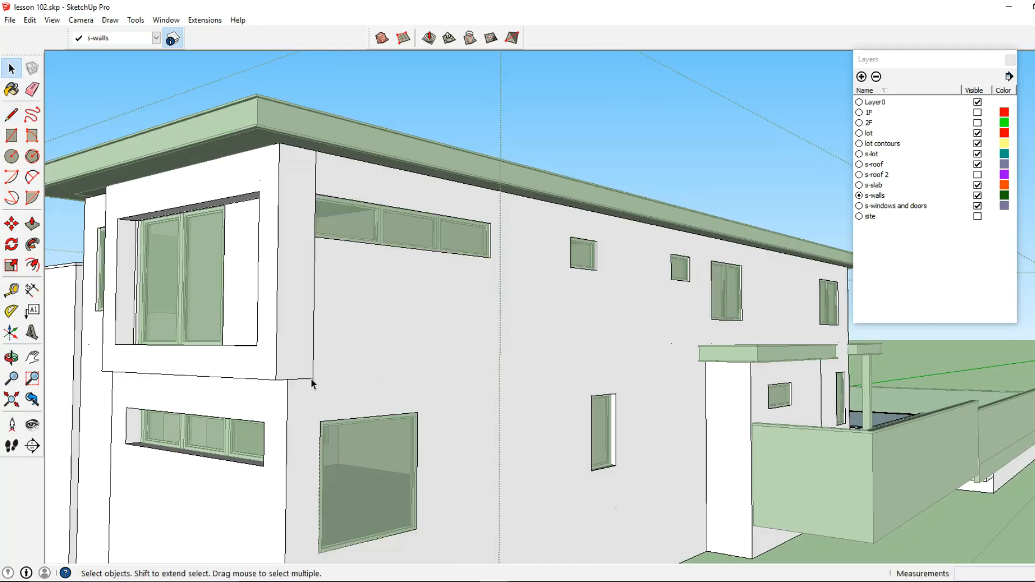
scroll(314, 380, "down", 5)
middle_click_drag(327, 373, 261, 341)
key("r")
key("l")
left_click(269, 353)
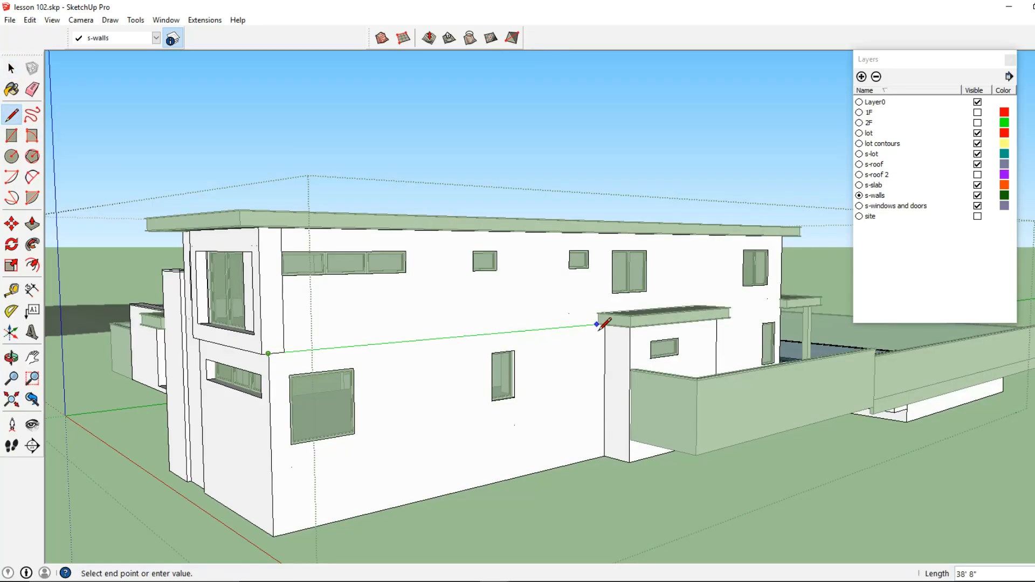
left_click(12, 68)
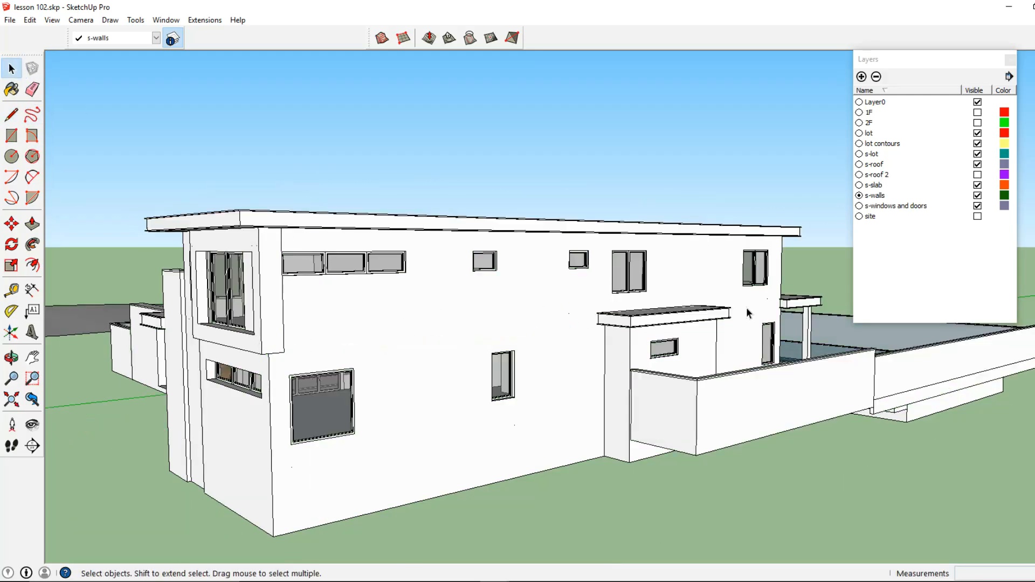
- Hide the s-roof layer to expose the tops of the walls
left_click(976, 165)
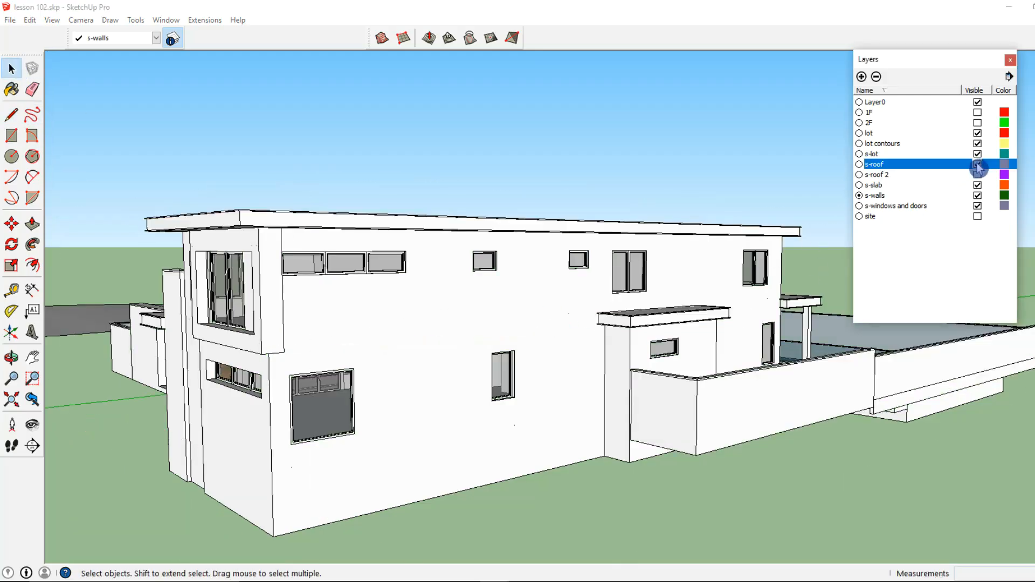
left_click(454, 310)
double_click(444, 309)
triple_click(443, 309)
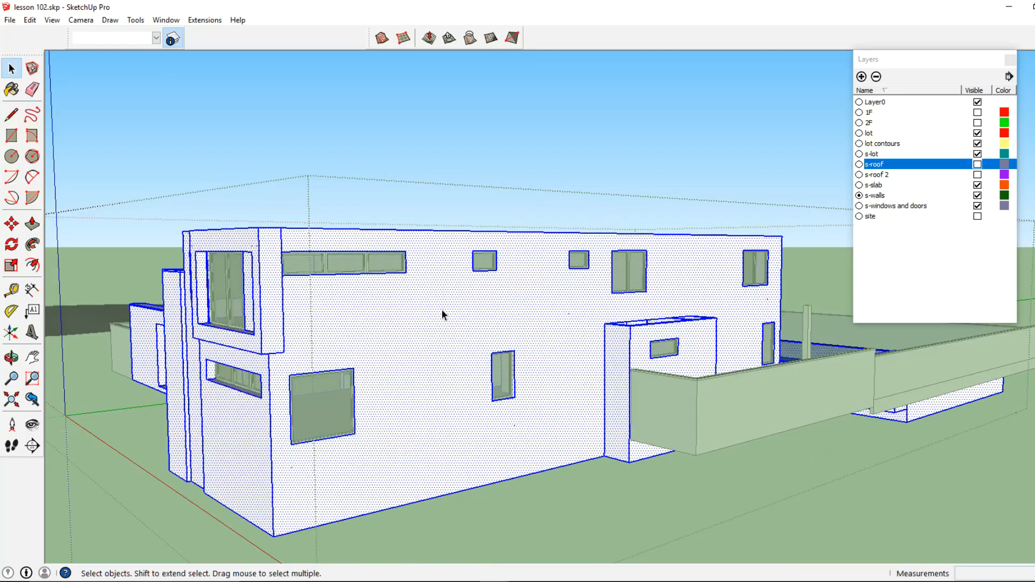
left_click(358, 311)
- Draw a horizontal line along the side wall's floor line from the front box corner to the rear pier
left_click(12, 115)
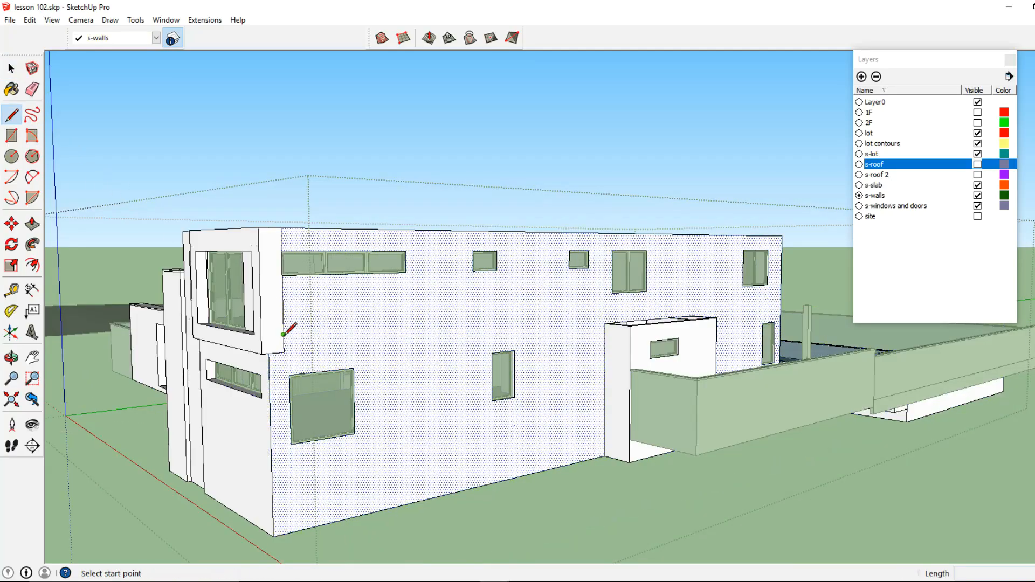
left_click(269, 354)
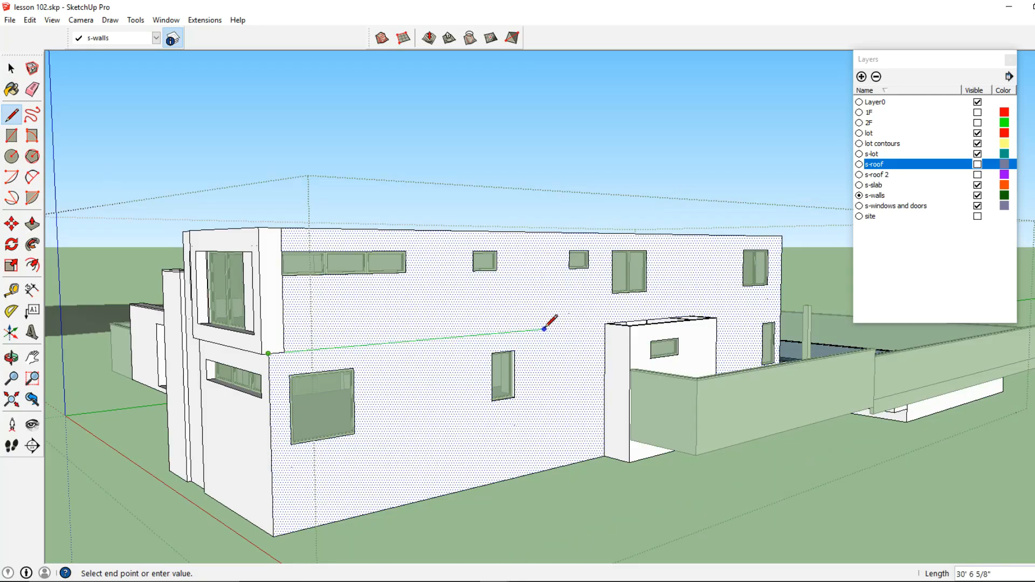
left_click(606, 322)
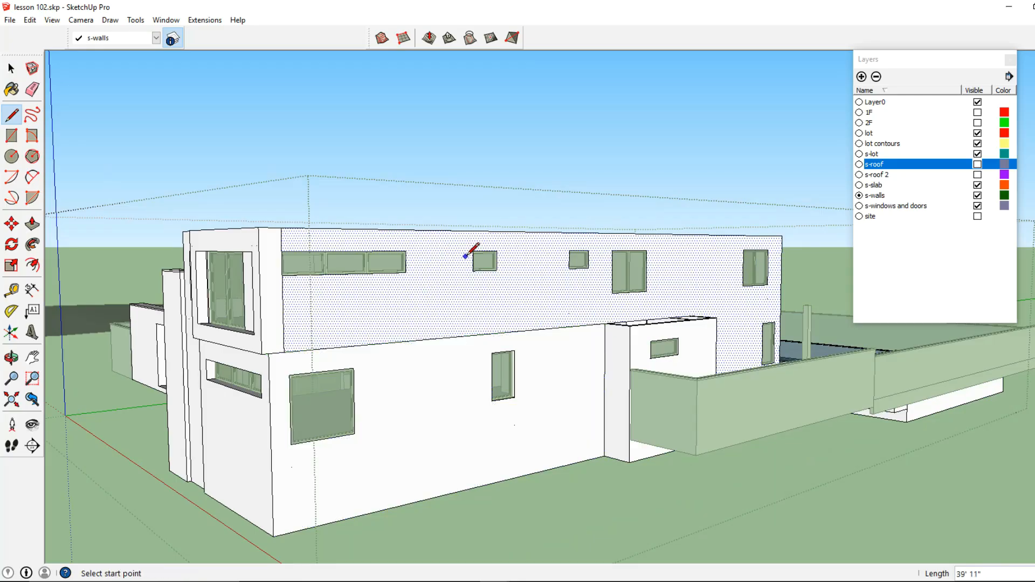
- Draw a vertical line on the upper side wall from the roof edge down to the floor line at the window band's end
scroll(496, 250, "up", 3)
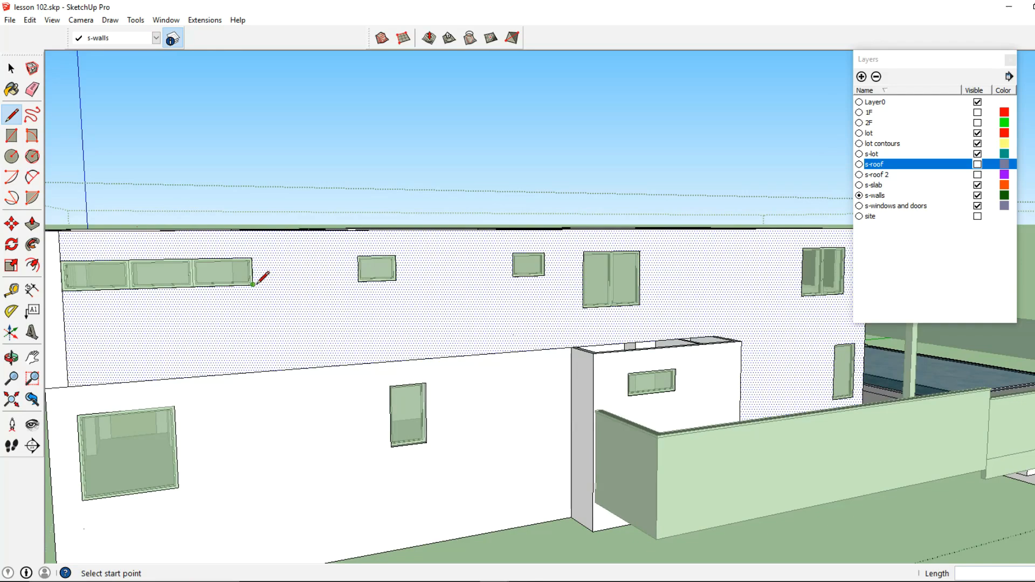
left_click(359, 281)
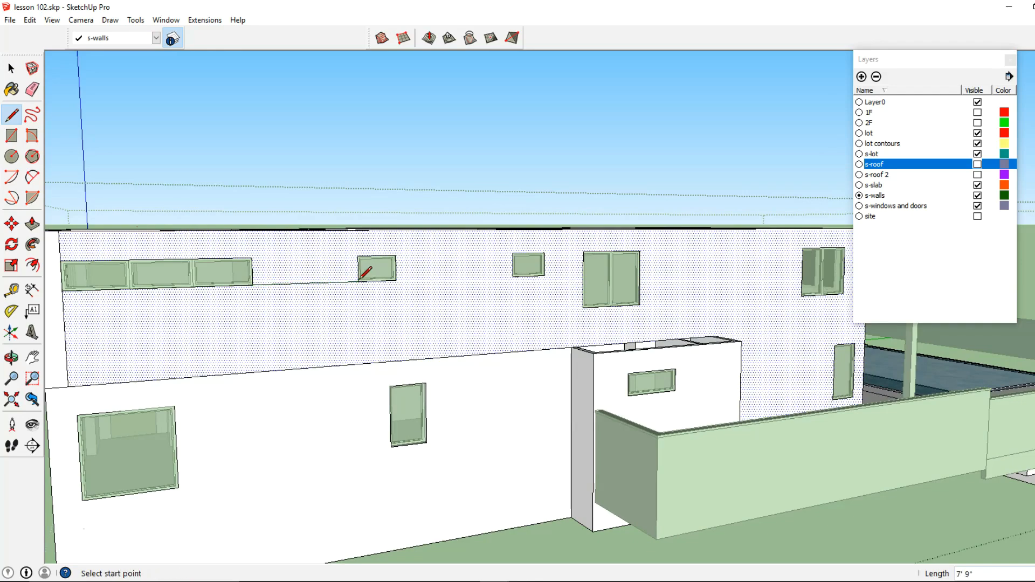
left_click(306, 230)
left_click(307, 283)
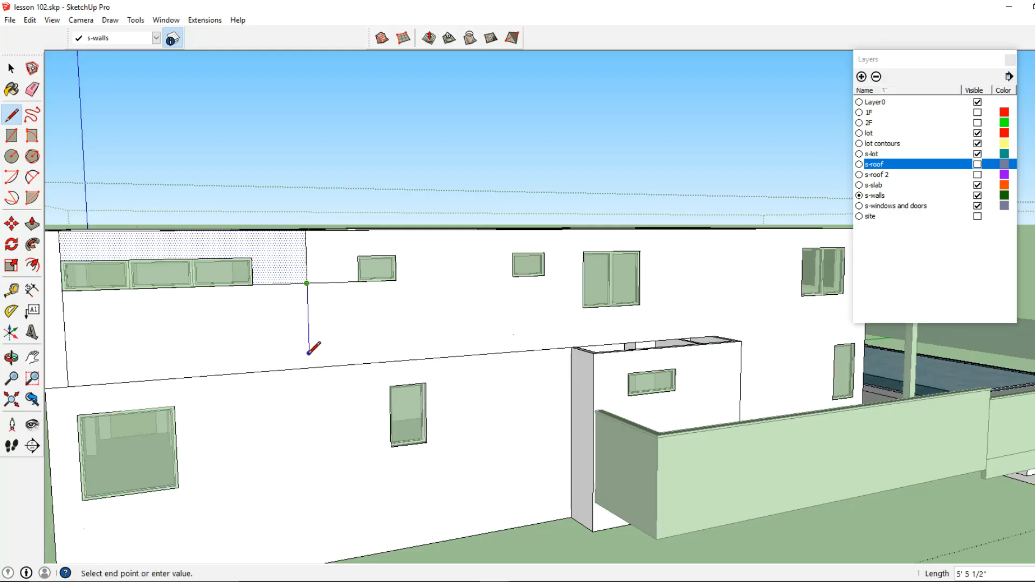
left_click(12, 69)
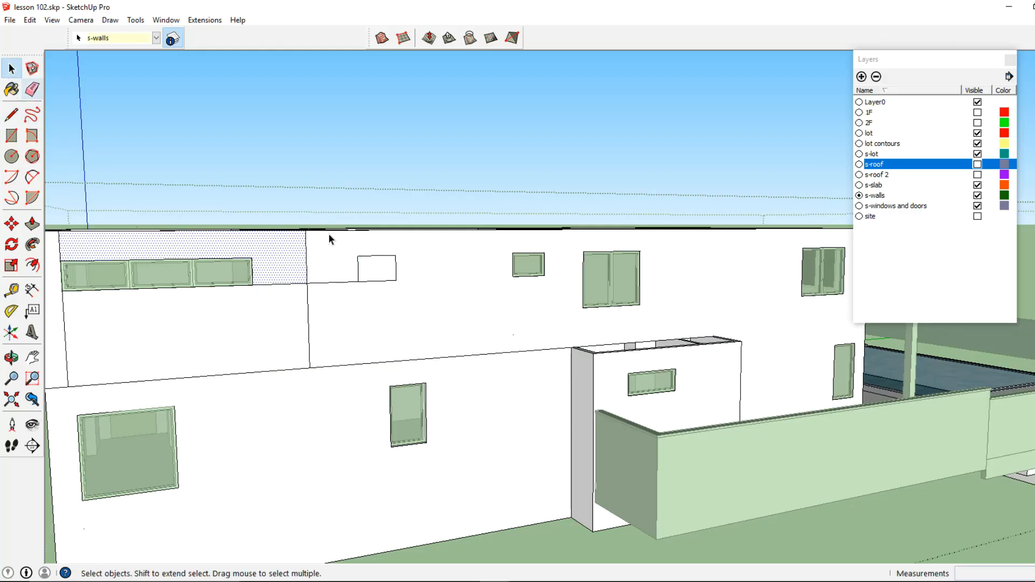
- Try to delete the face around the small upper window, then undo the deletion
left_click(376, 265)
key("Delete")
left_click(379, 268)
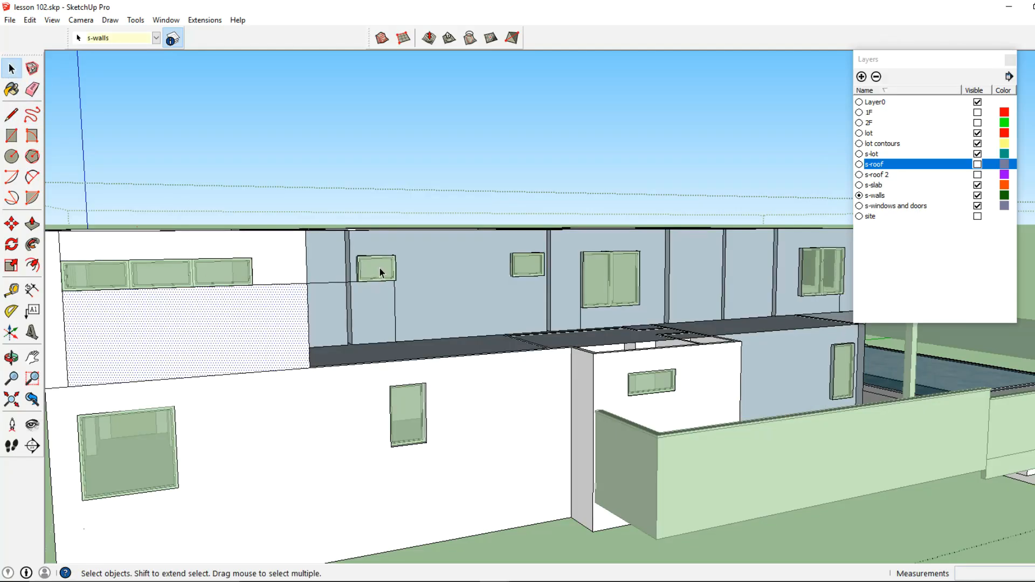
key("ctrl+z")
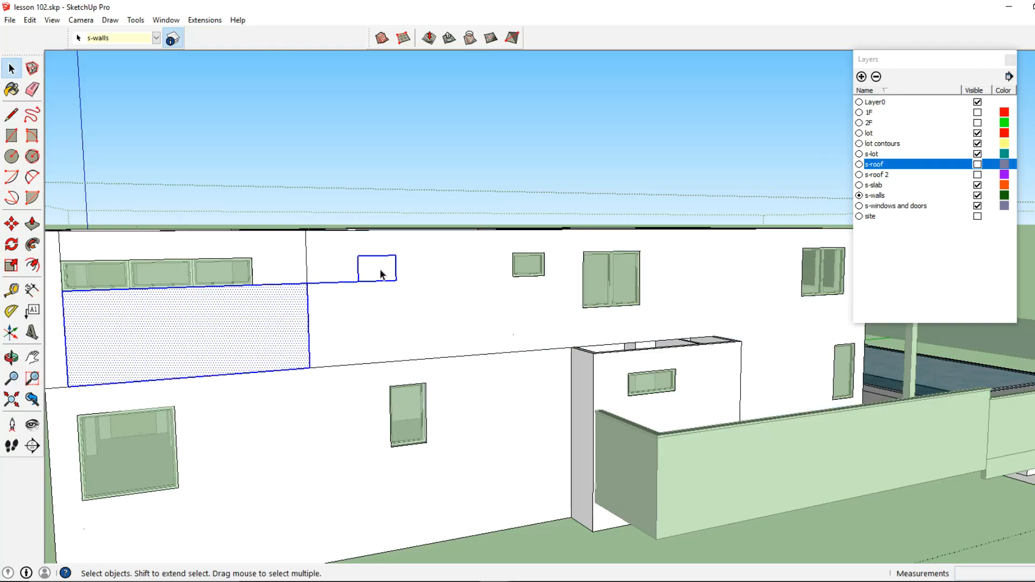
- Push/Pull the lower side wall face 5 inches
middle_click_drag(379, 276, 463, 300)
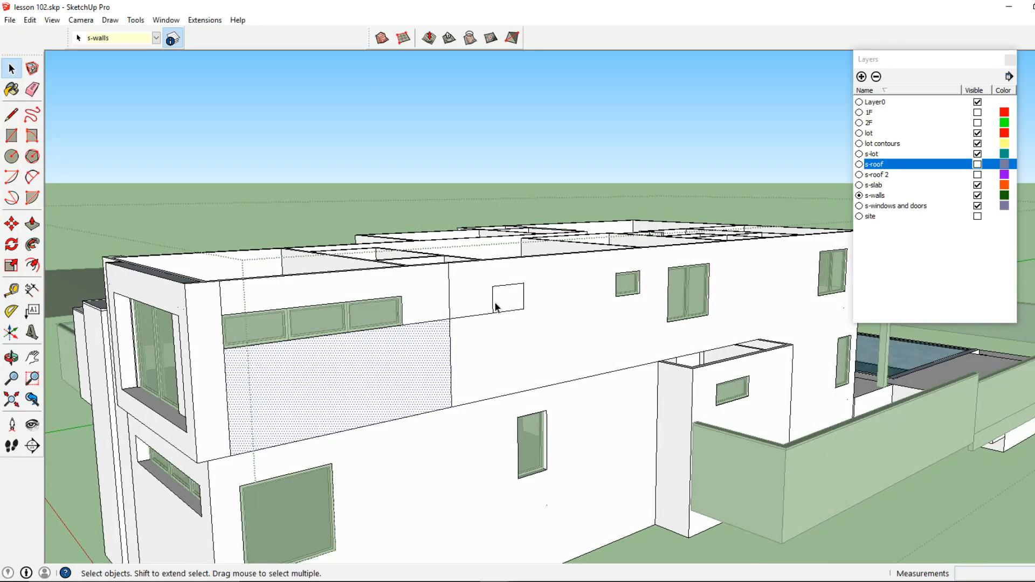
triple_click(467, 313)
left_click(464, 319)
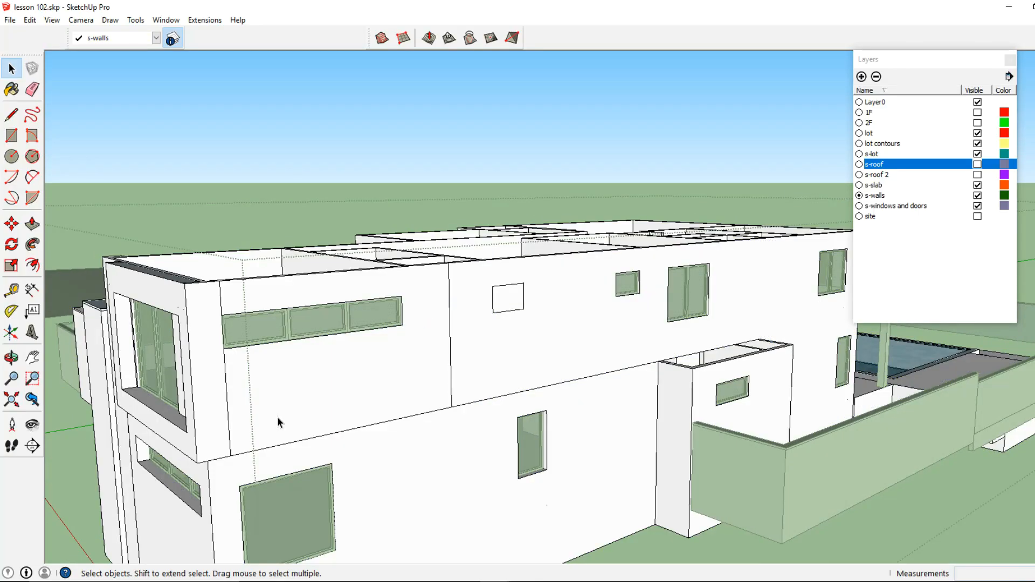
middle_click_drag(365, 385, 359, 388)
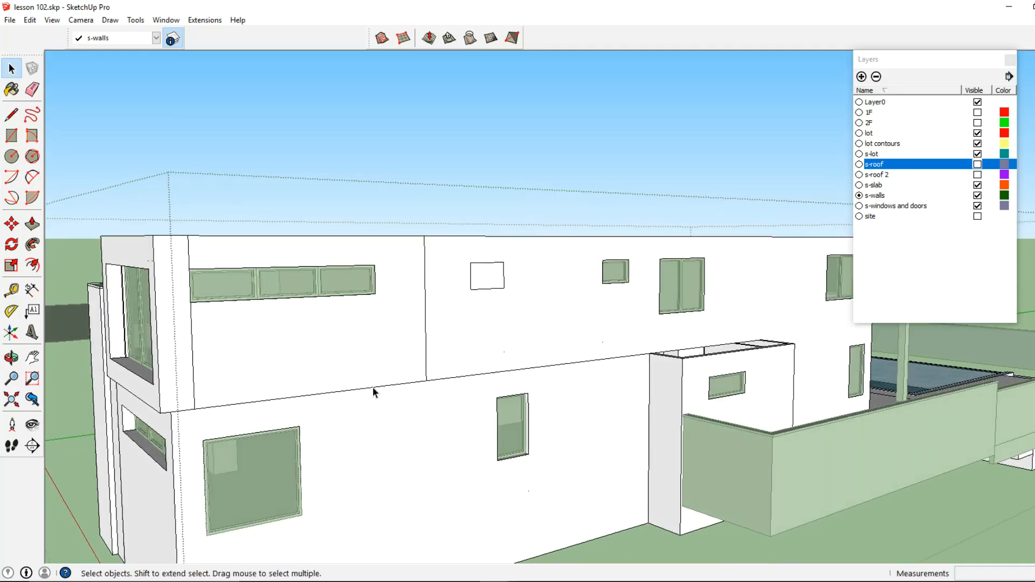
left_click(379, 401)
middle_click_drag(347, 404, 587, 409)
left_click(32, 225)
left_click_drag(474, 416, 490, 412)
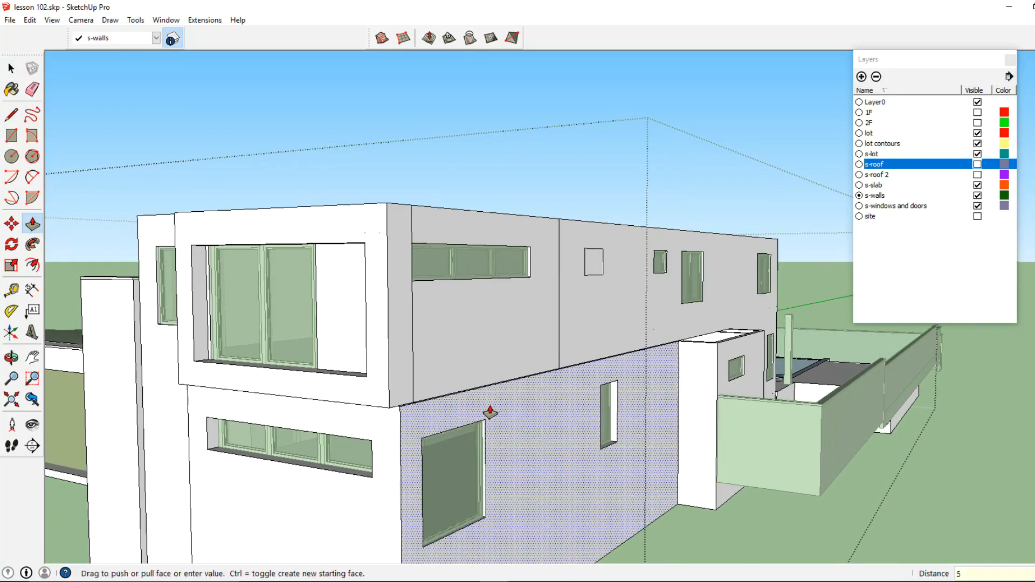
key("Return")
- Redraw the small upper window's right edge and delete the face covering that window
mouse_move(509, 326)
middle_mouse_down()
mouse_move(451, 358)
mouse_move(388, 301)
mouse_move(446, 294)
mouse_move(424, 282)
middle_mouse_up()
key("l")
left_click(420, 286)
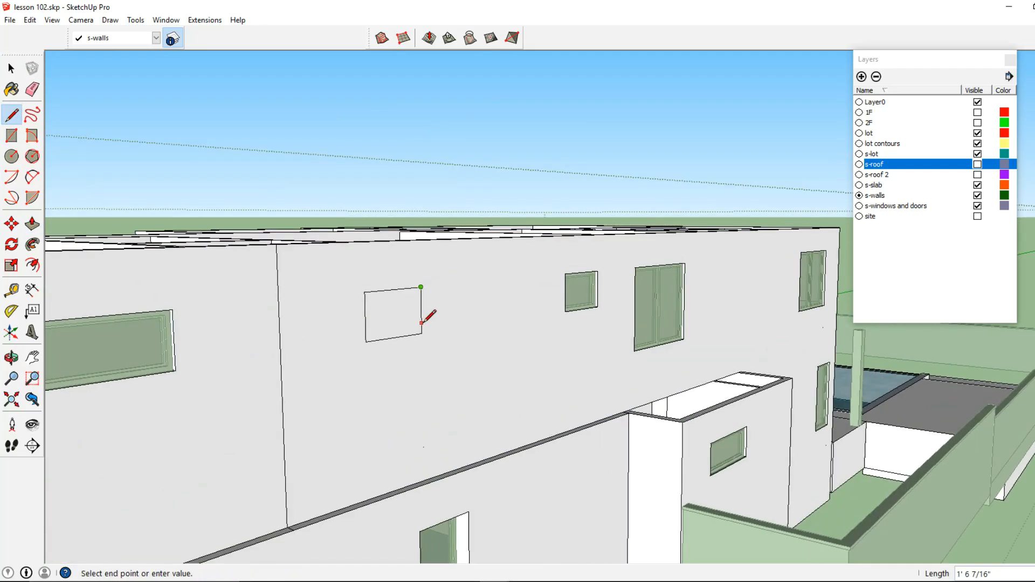
left_click(422, 333)
left_click(11, 68)
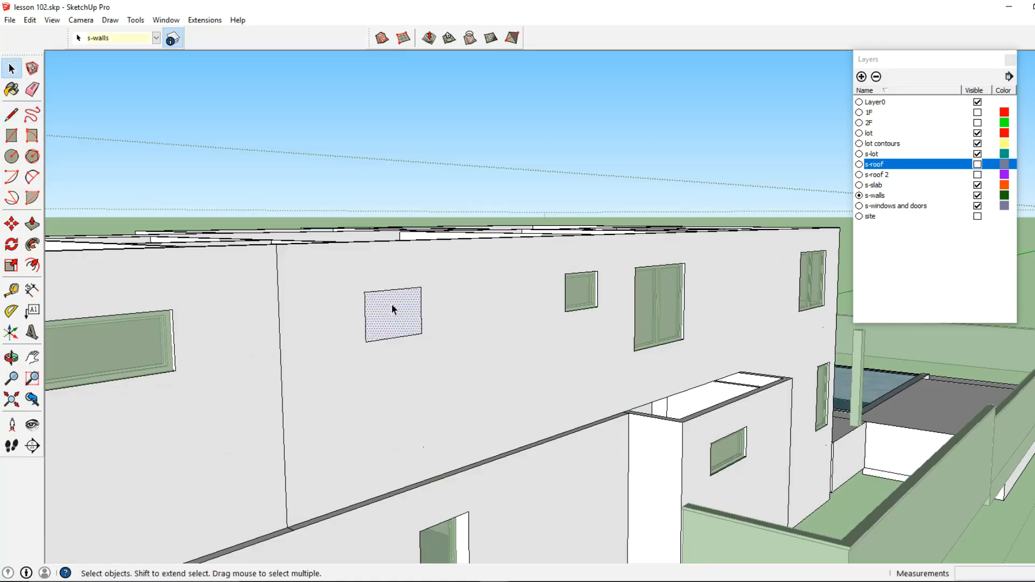
key("Delete")
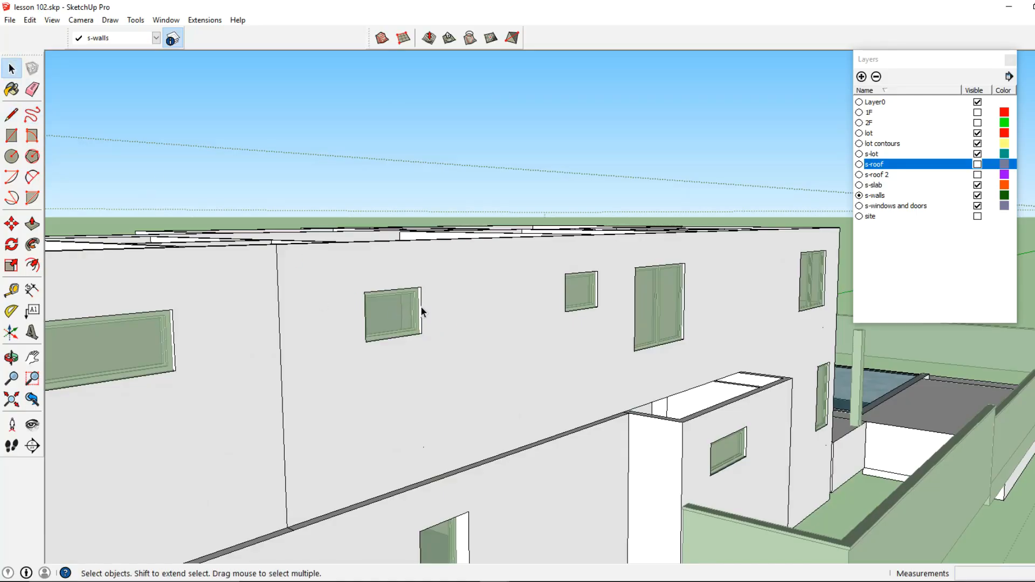
key("Escape")
- Delete the horizontal edges splitting the rear wall between the upper and lower windows
middle_click_drag(447, 360, 283, 266)
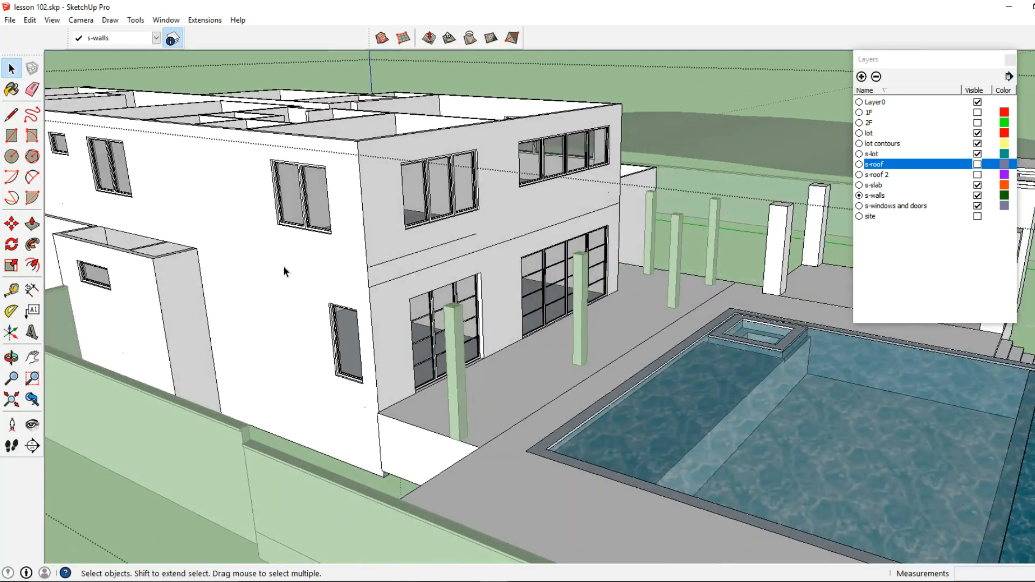
double_click(448, 242)
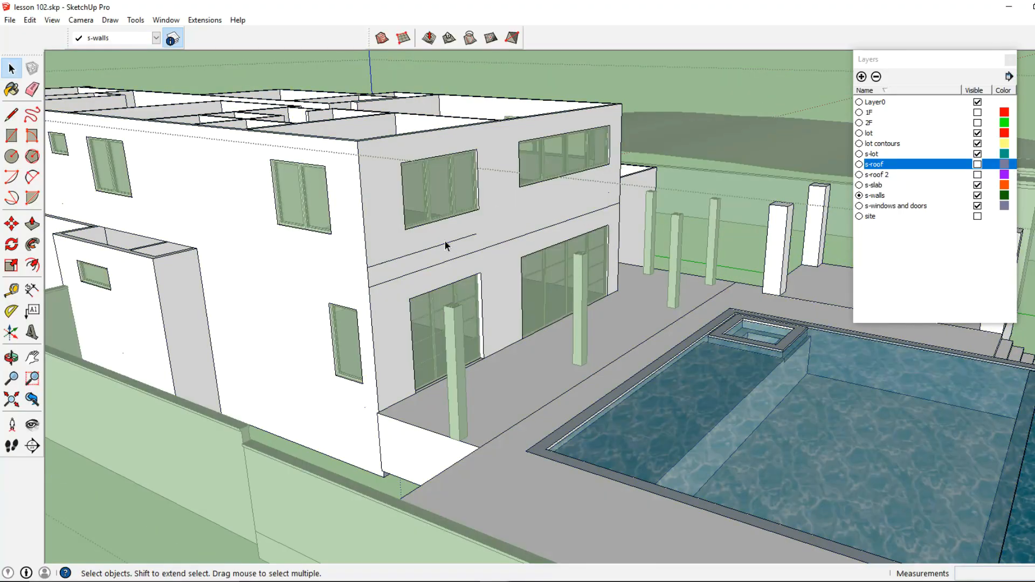
left_click(442, 243)
key("Delete")
left_click(437, 264)
key("Delete")
left_click(376, 265)
key("Delete")
- Examine the upper rear wall and the balcony window area near the corner pier
middle_click_drag(464, 273, 288, 303)
middle_click_drag(642, 296, 373, 254)
scroll(367, 252, "up", 1)
left_click(365, 262)
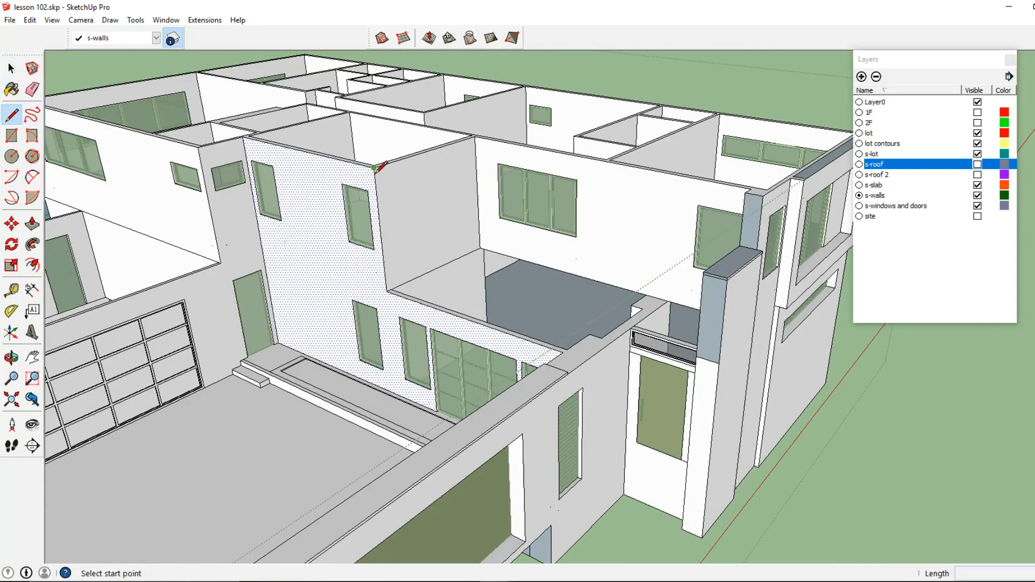
key("Escape")
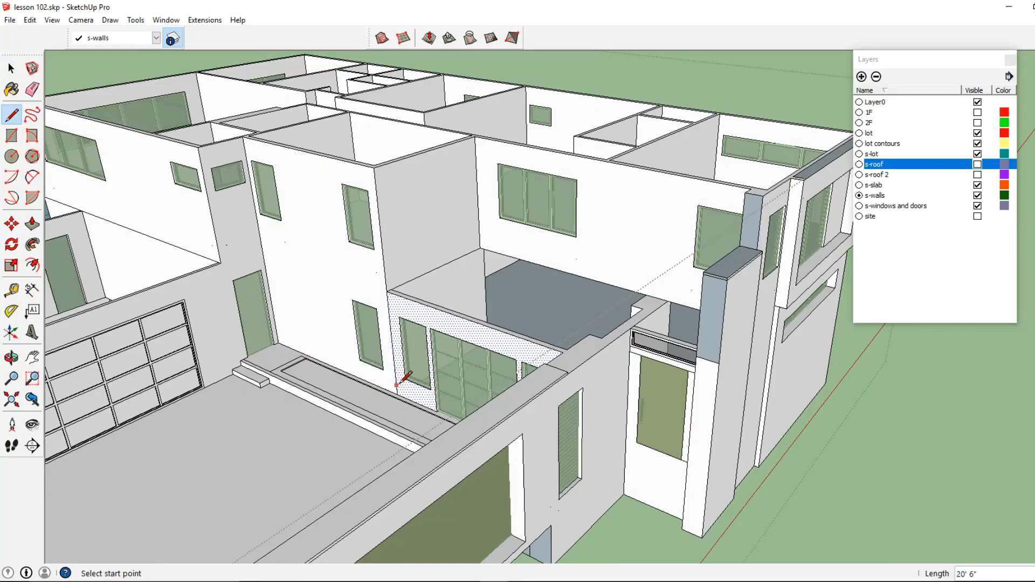
middle_click_drag(688, 292, 539, 246)
scroll(467, 249, "up", 5)
middle_click_drag(454, 259, 447, 309)
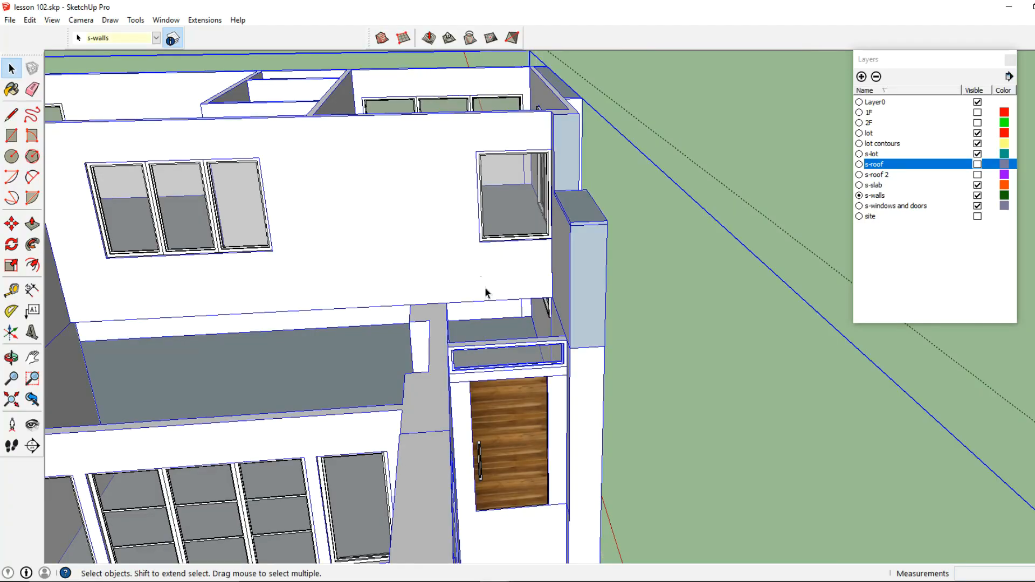
double_click(485, 291)
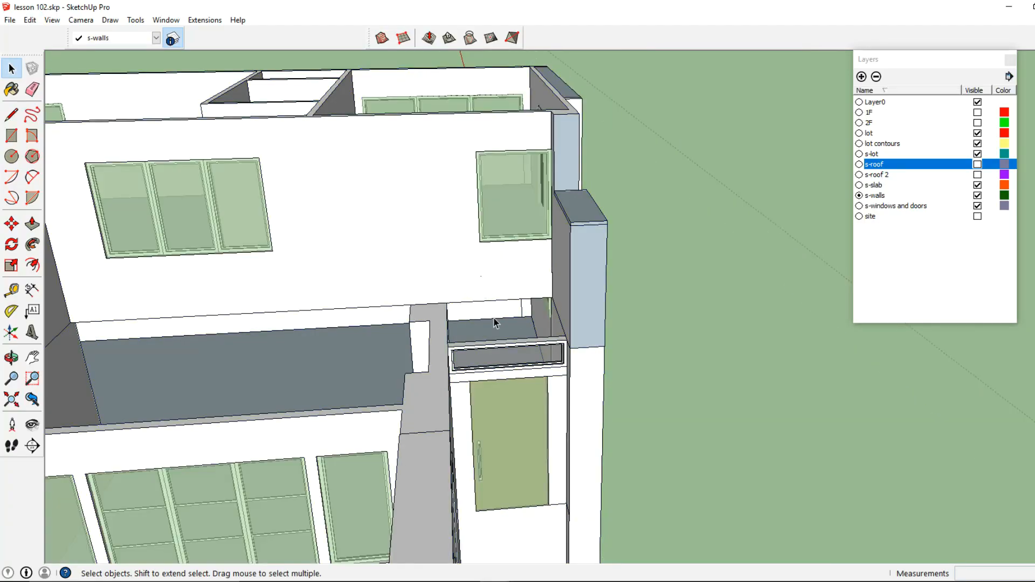
middle_click_drag(510, 294, 405, 339)
triple_click(443, 288)
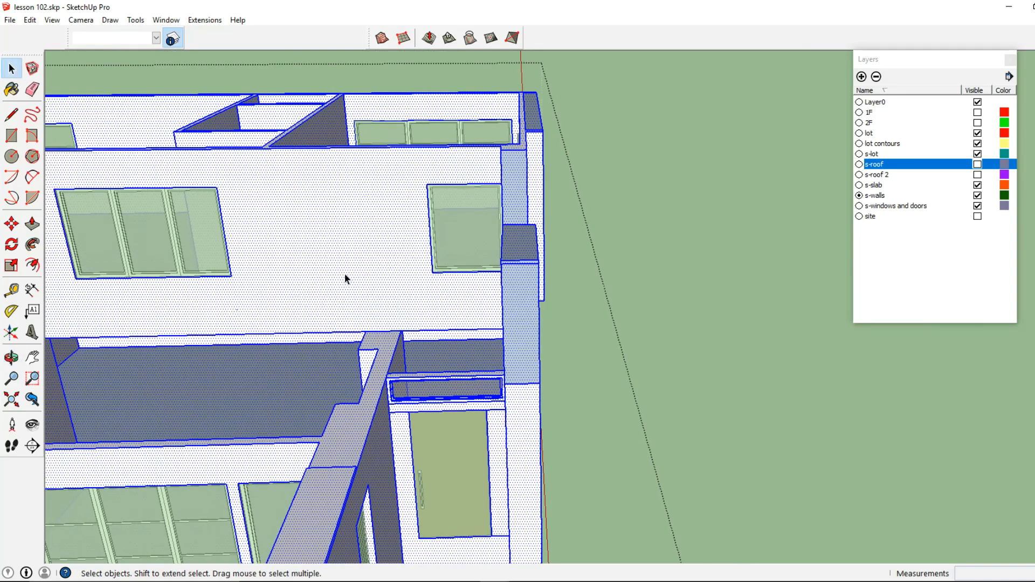
middle_click_drag(550, 269, 446, 289)
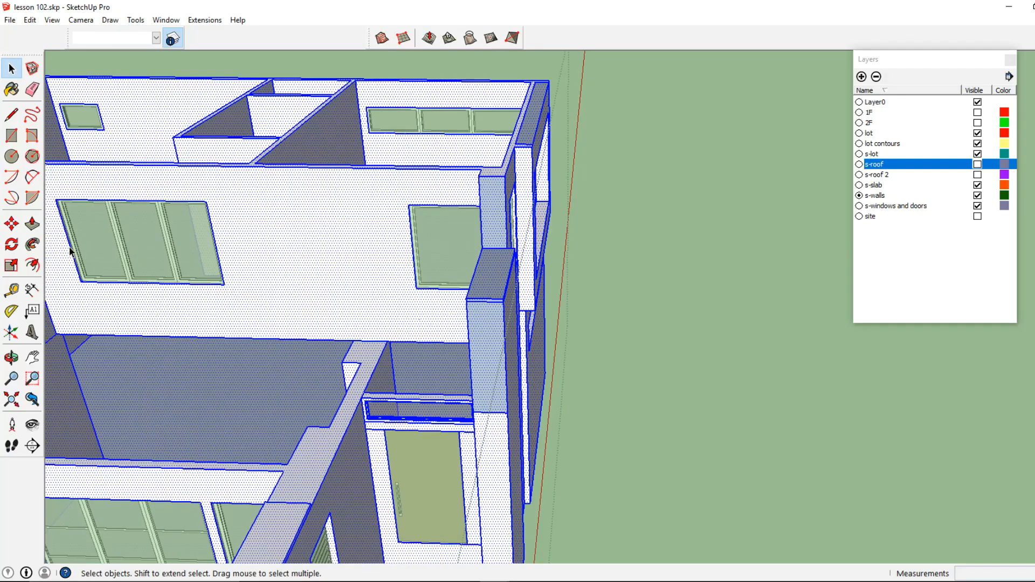
- Push the wall face beside the balcony window 2 feet inward with Push/Pull
key("p")
scroll(404, 293, "up", 3)
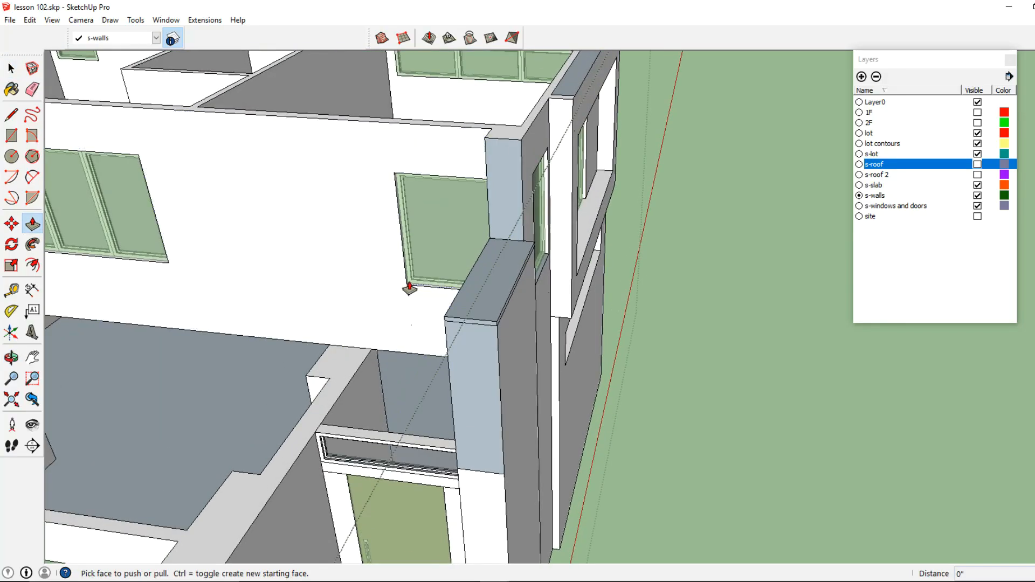
left_click(373, 353)
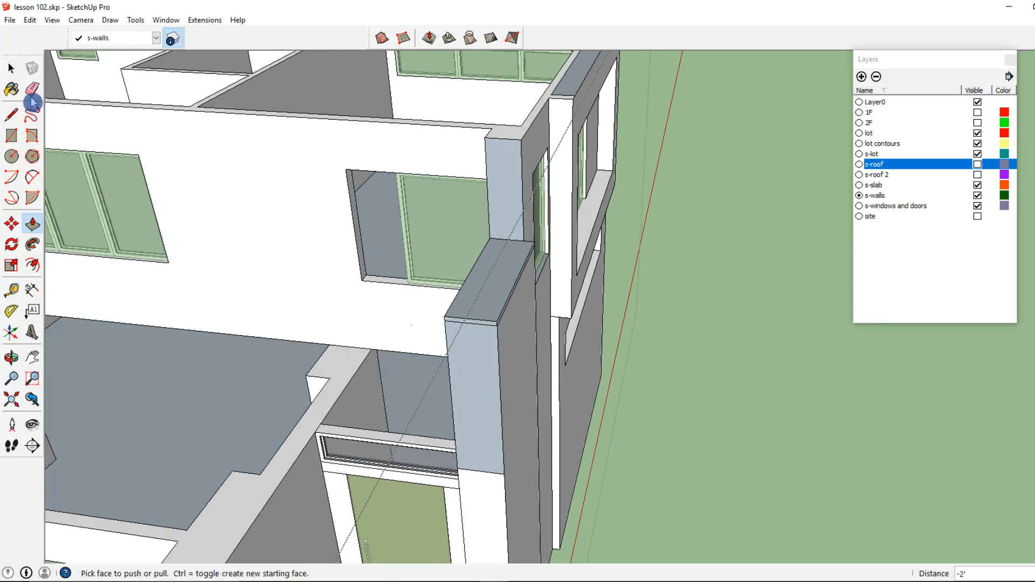
- Select the balcony window component inside the recessed opening
left_click(10, 70)
scroll(418, 223, "down", 3)
left_click(418, 223)
middle_click_drag(419, 223, 452, 292)
left_click_drag(528, 125, 529, 127)
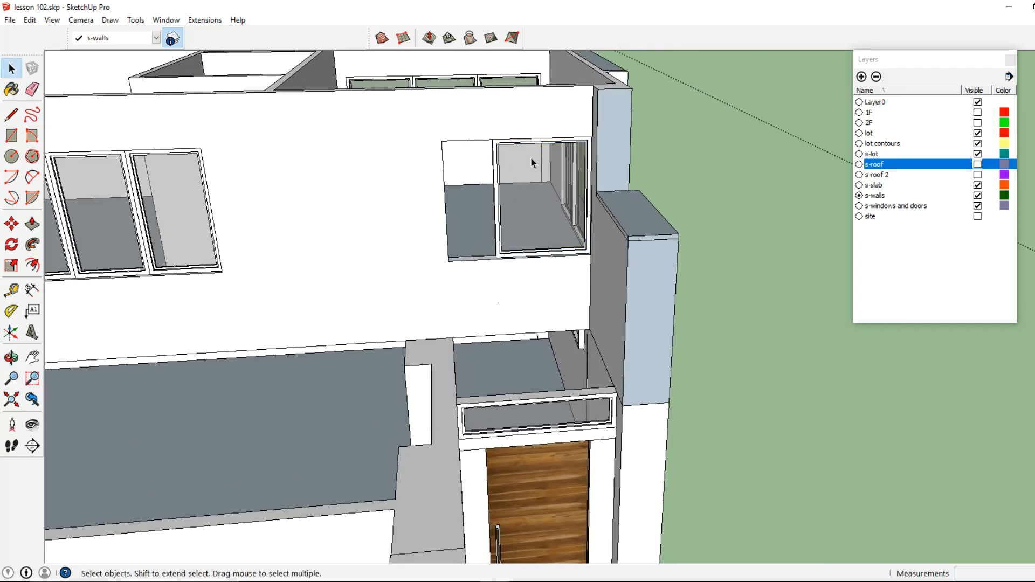
middle_click_drag(531, 153, 508, 243)
double_click(523, 221)
triple_click(523, 221)
left_click_drag(475, 261, 545, 116)
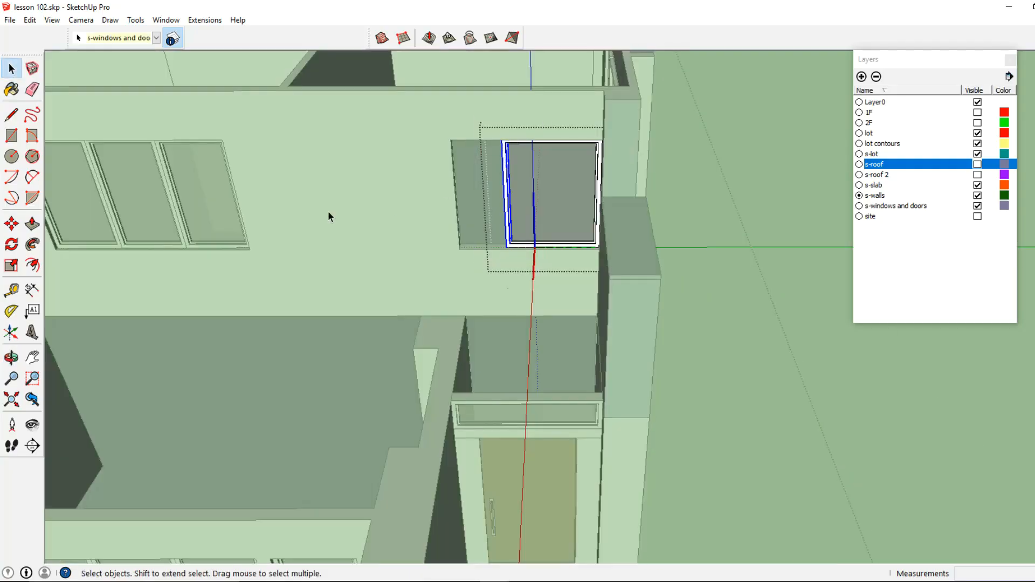
left_click(20, 223)
scroll(464, 295, "up", 5)
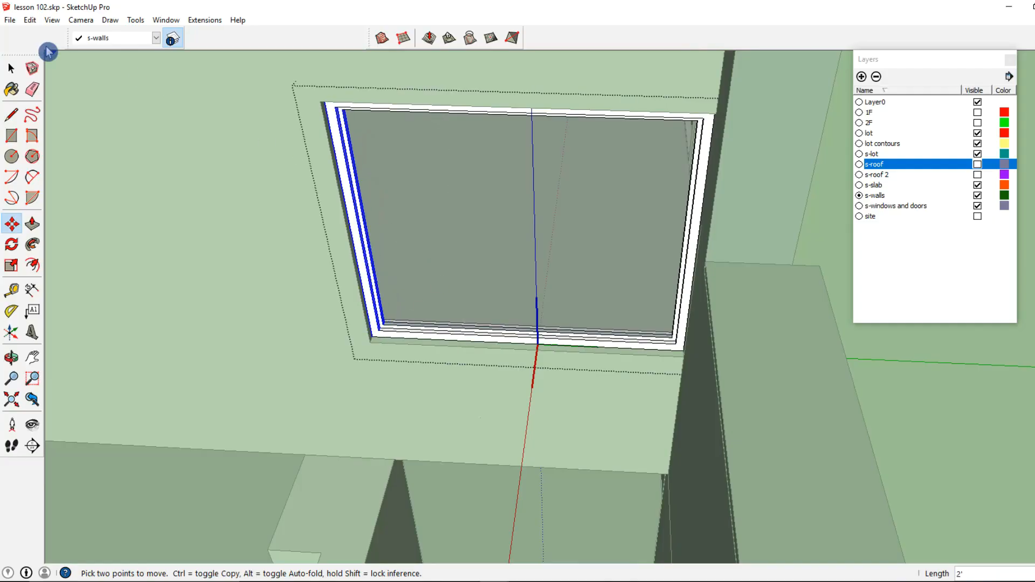
left_click(10, 72)
key("Escape")
- Push the wall face above the balcony window 2 feet inward to line up with the recessed opening
scroll(437, 131, "down", 3)
middle_click_drag(438, 156, 442, 113)
middle_click_drag(479, 172, 512, 128)
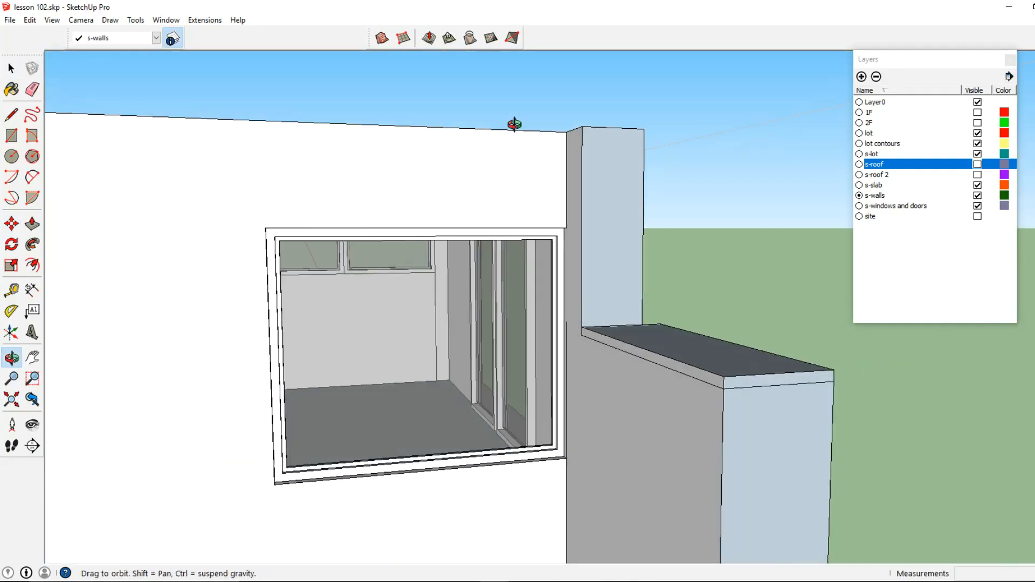
double_click(473, 173)
triple_click(474, 174)
left_click(35, 225)
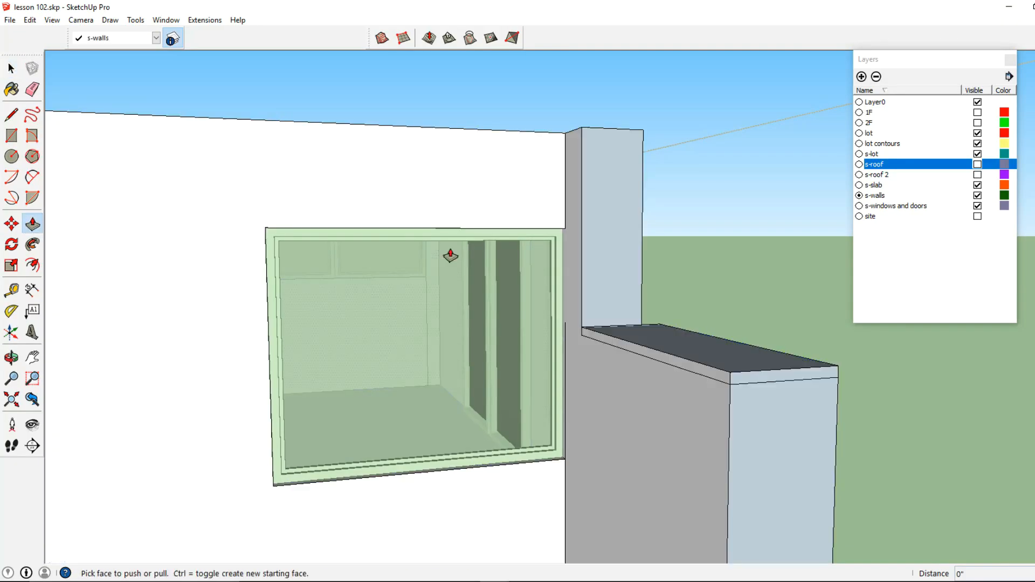
middle_click_drag(464, 240, 552, 190)
scroll(524, 245, "up", 3)
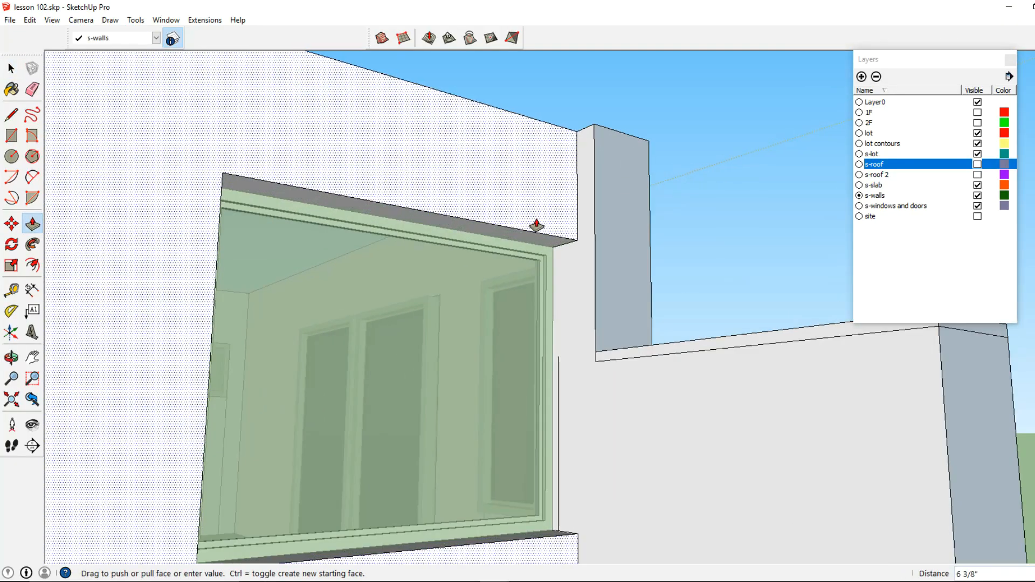
key("Escape")
left_click(522, 243)
left_click(555, 148)
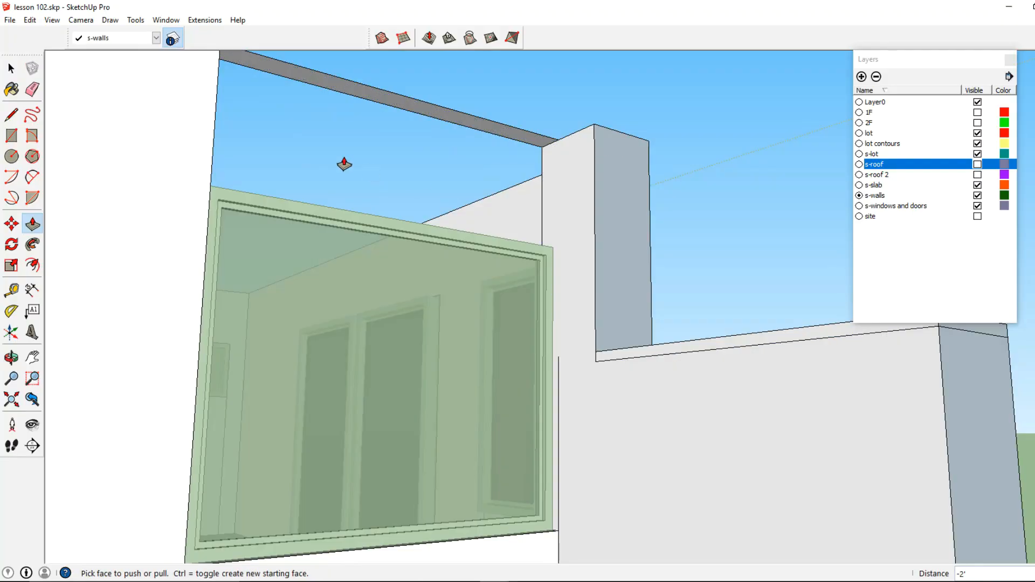
- Move the balcony window up to the top edge of the recessed opening
left_click(11, 68)
left_click(330, 240)
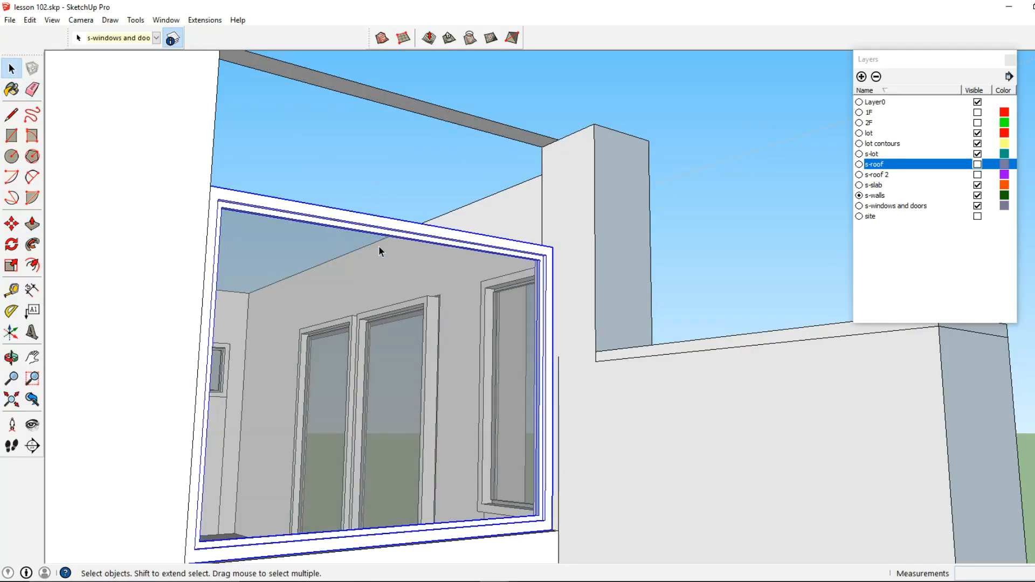
middle_click_drag(379, 245, 249, 282)
double_click(305, 274)
left_click_drag(164, 293, 542, 202)
left_click(11, 227)
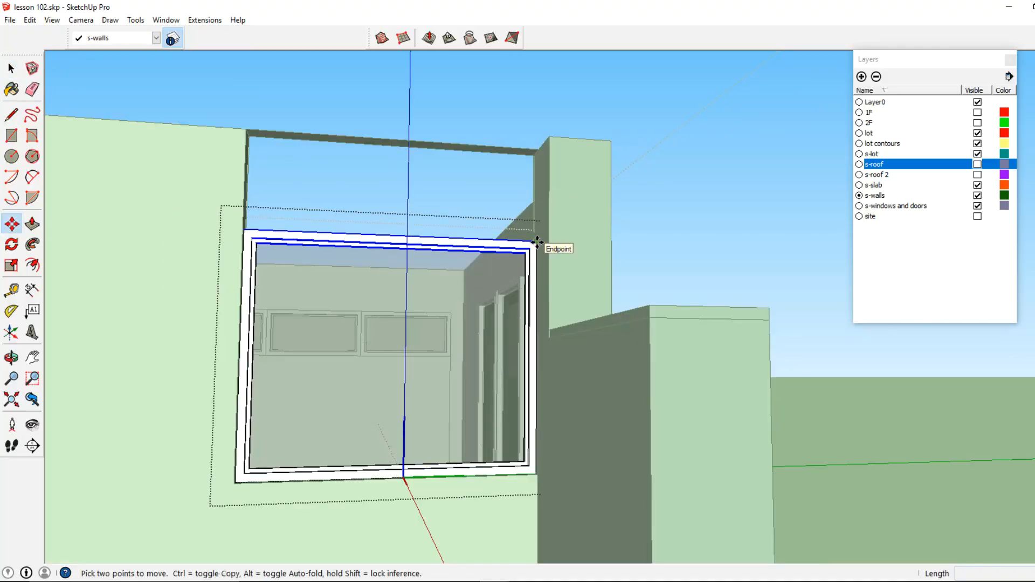
left_click(538, 243)
left_click(539, 151)
- Draw an edge along the bottom of the upper rear window to split the wall face beneath it
left_click(11, 69)
left_click(121, 145)
scroll(377, 306, "down", 4)
middle_click_drag(377, 306, 371, 345)
left_click(372, 345)
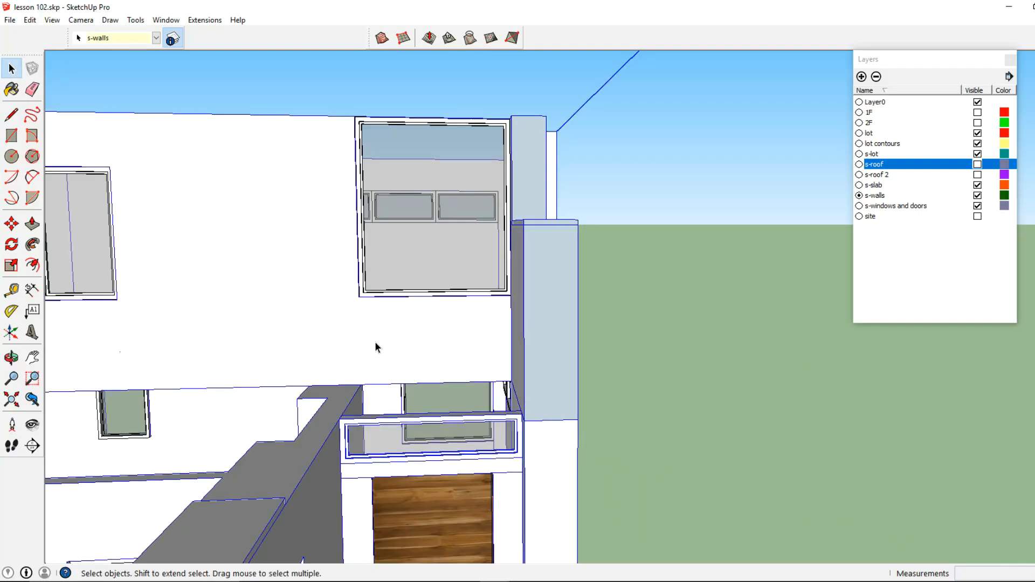
double_click(376, 344)
left_click(376, 343)
middle_click_drag(377, 343, 347, 331)
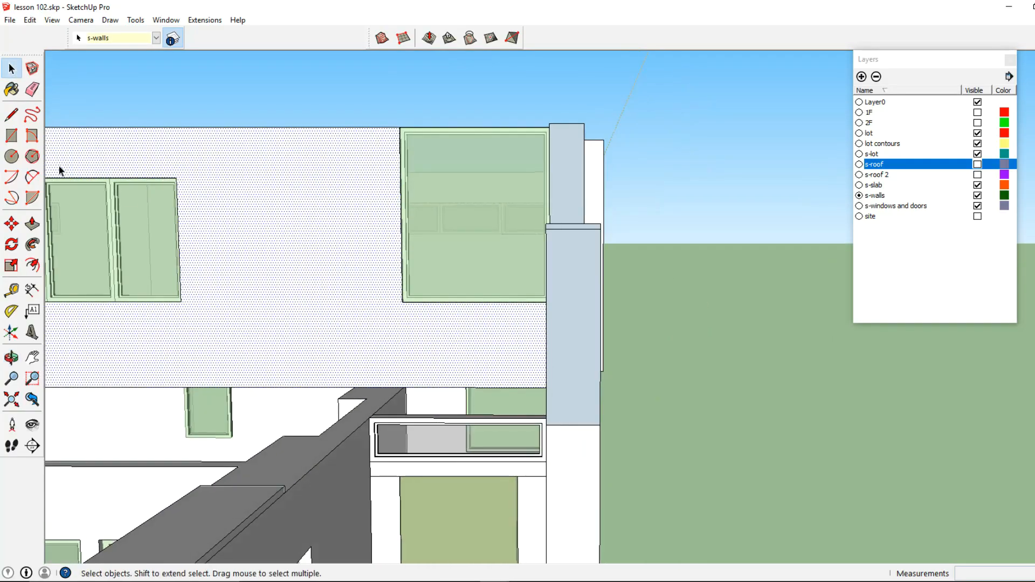
left_click(12, 115)
mouse_move(204, 324)
middle_mouse_down()
mouse_move(203, 311)
mouse_move(406, 312)
mouse_move(383, 298)
mouse_move(513, 310)
mouse_move(464, 315)
middle_mouse_up()
left_click(171, 294)
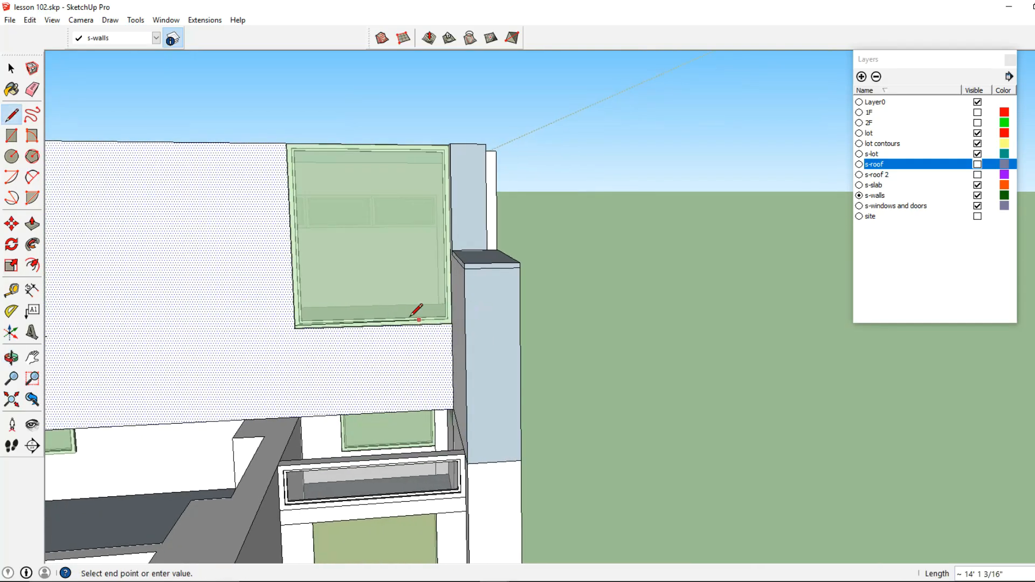
- Push the wall strip beneath the upper rear window 2 feet inward with Push/Pull
left_click(12, 69)
middle_click_drag(294, 350, 305, 371)
triple_click(305, 369)
left_click(299, 364)
left_click(32, 224)
middle_click_drag(324, 377, 319, 340)
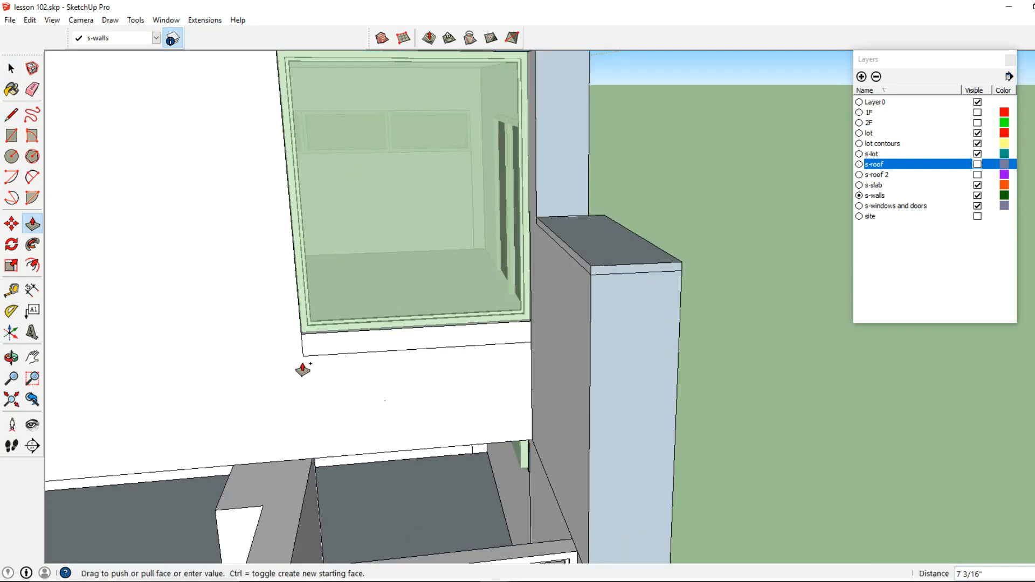
left_click(269, 468)
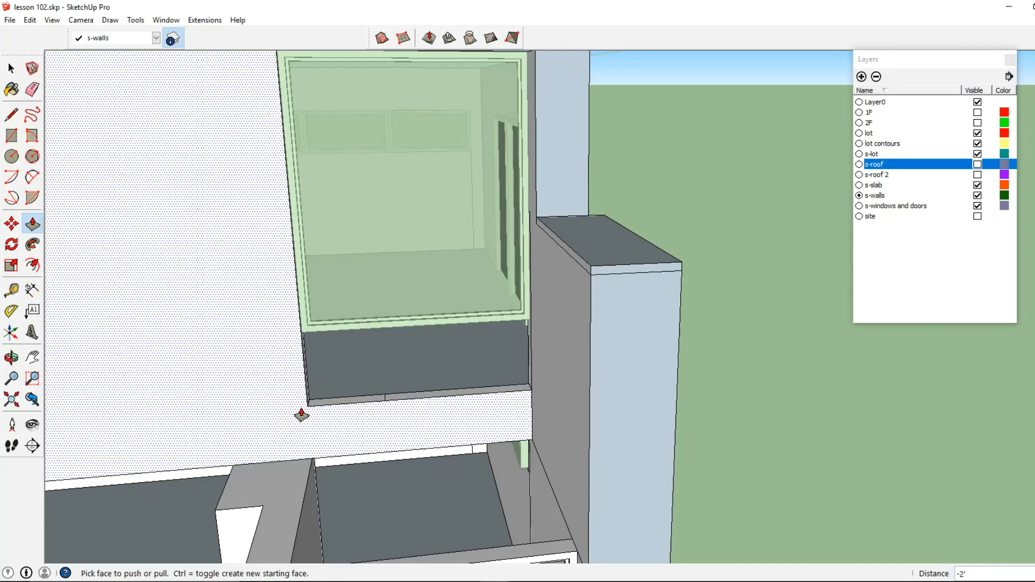
middle_click_drag(302, 415, 268, 369)
- Copy one of the small lower windows up into the new recess below the upper rear window
left_click(32, 90)
left_click(12, 69)
scroll(363, 296, "down", 3)
middle_click_drag(363, 296, 564, 360)
double_click(567, 366)
left_click(13, 227)
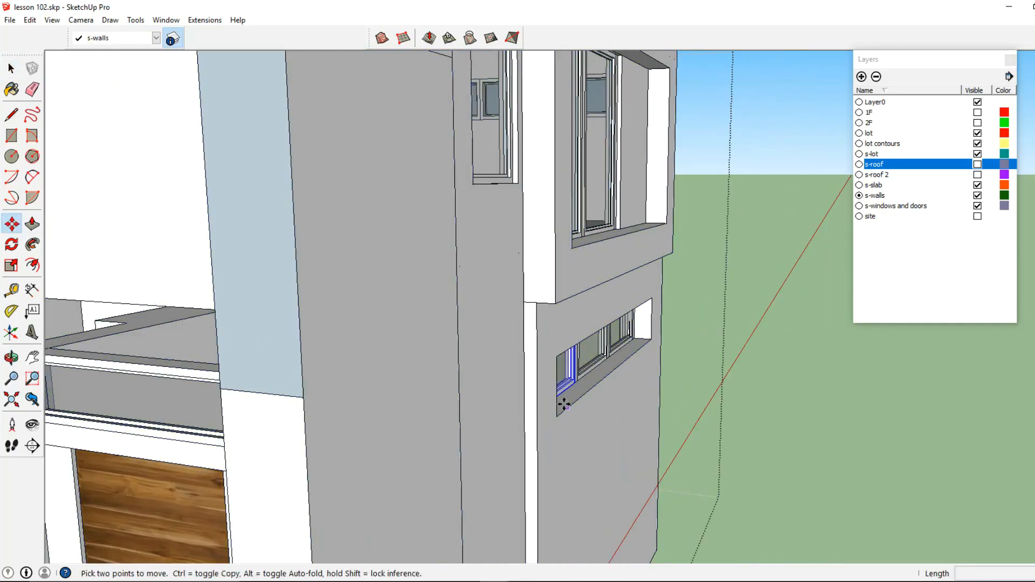
left_click(568, 408)
scroll(567, 407, "down", 3)
middle_click_drag(377, 378, 539, 447, "shift")
scroll(502, 402, "up", 3)
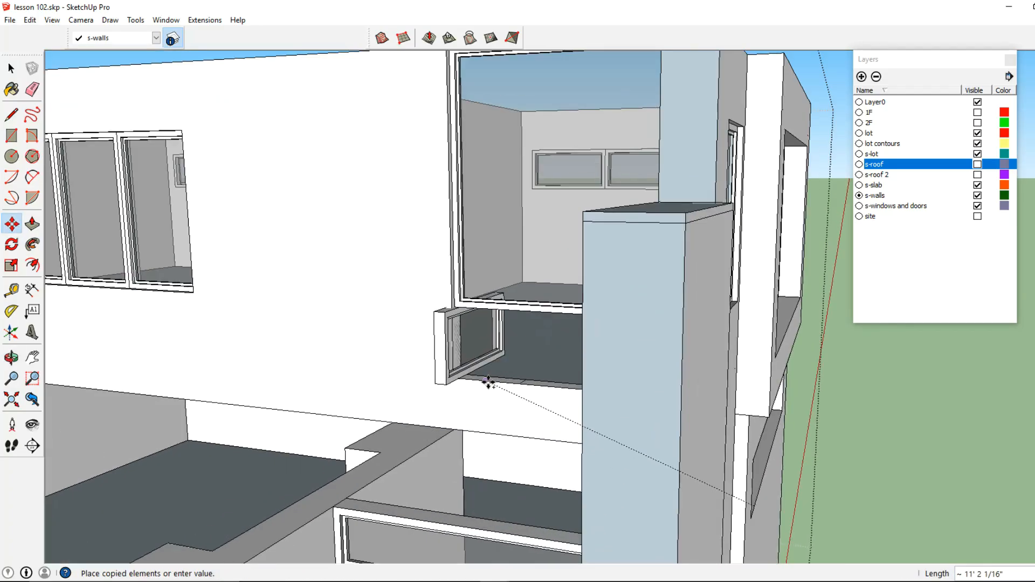
left_click(487, 382)
- Rotate the copied small window to face outward in line with the recessed wall
left_click(19, 247)
middle_click_drag(462, 345, 438, 409)
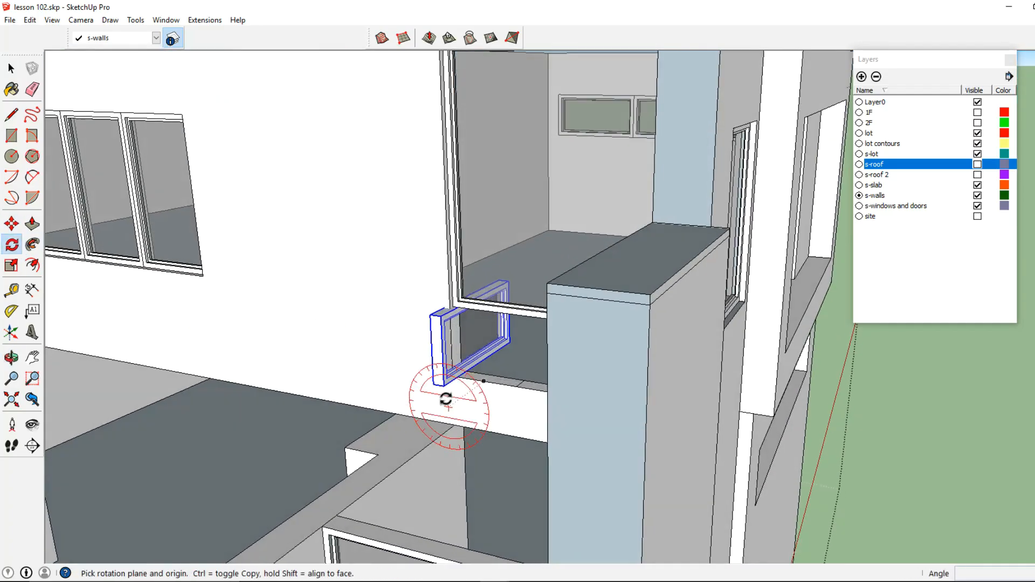
left_click(517, 386)
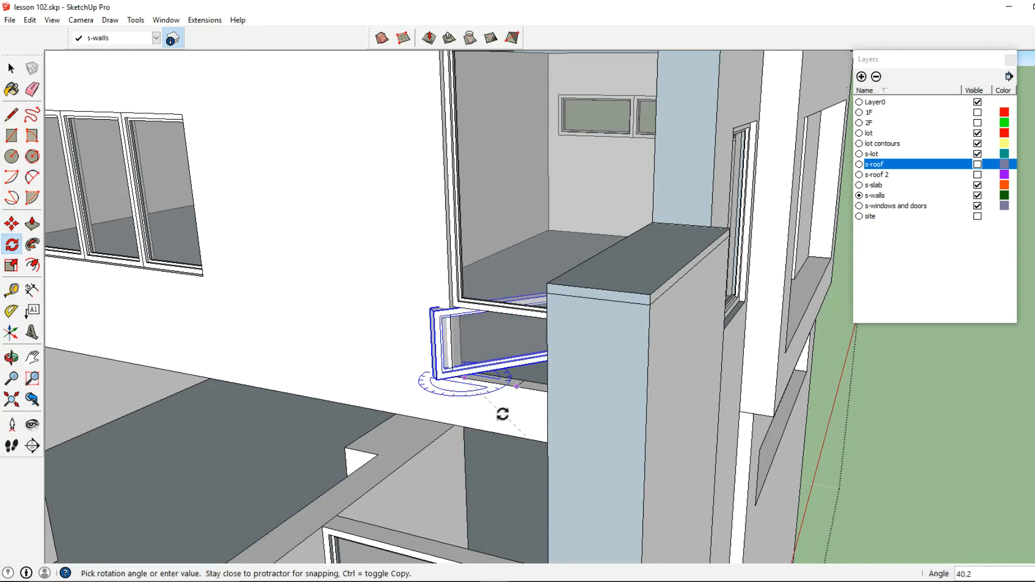
left_click(502, 413)
middle_click_drag(404, 386, 259, 371)
- Move the copied small window into the recess beneath the upper rear window
key("m")
scroll(612, 377, "up", 5)
left_click(666, 333)
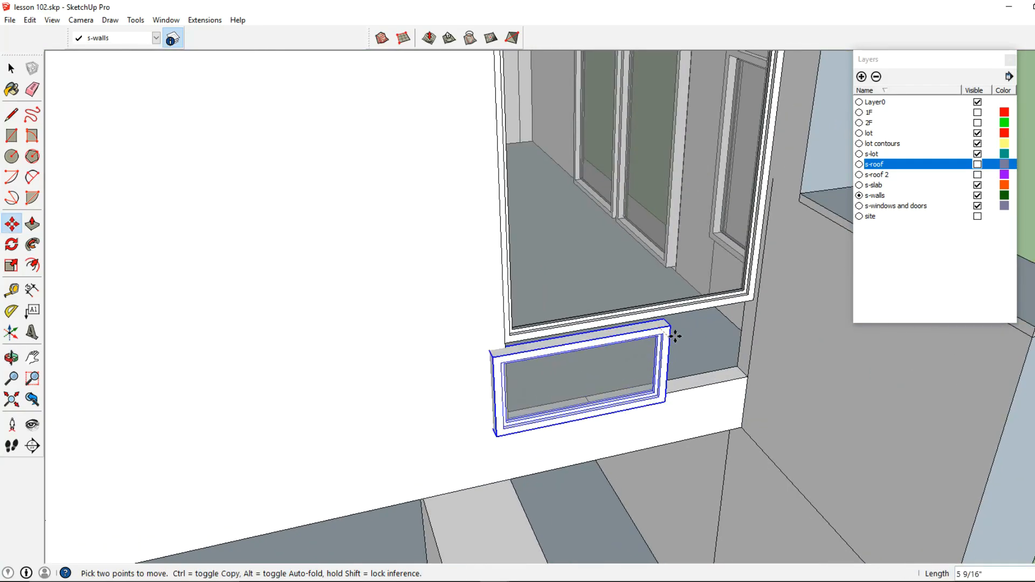
left_click(675, 334)
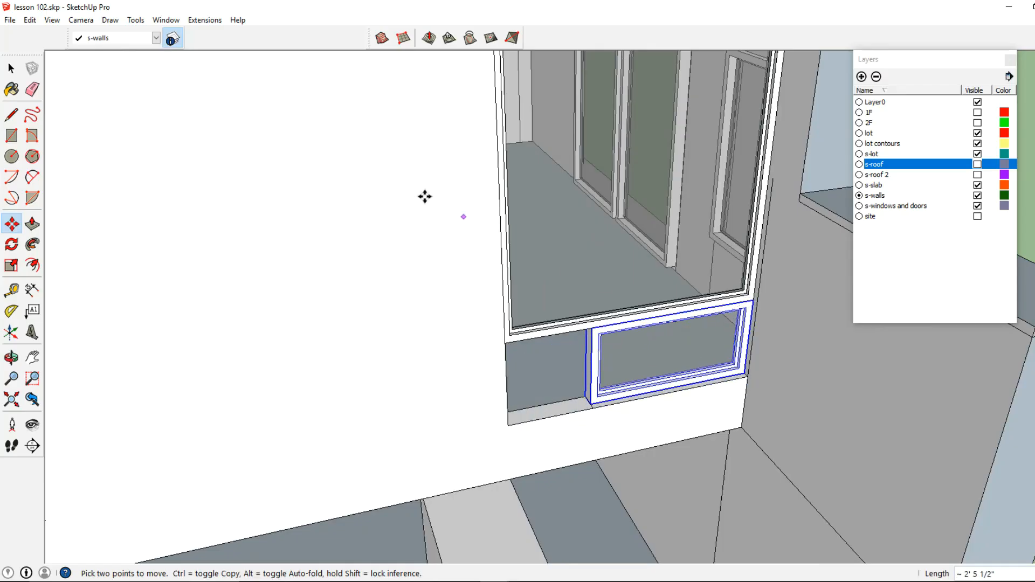
- Edit the copied window group and shift the window about 9½ inches sideways within the recess
left_click(12, 69)
middle_click_drag(486, 269, 372, 232)
right_click(673, 394)
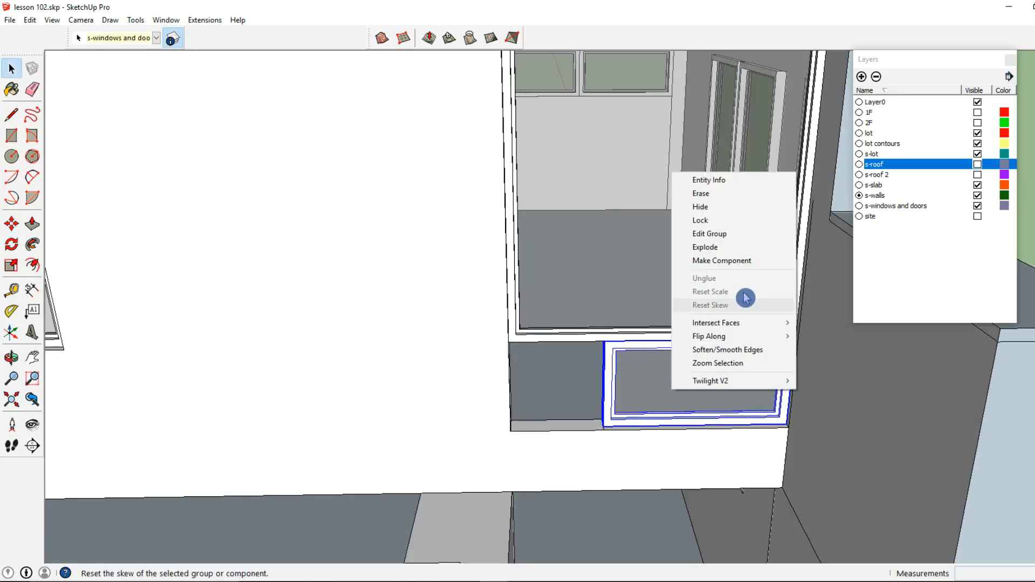
left_click(728, 234)
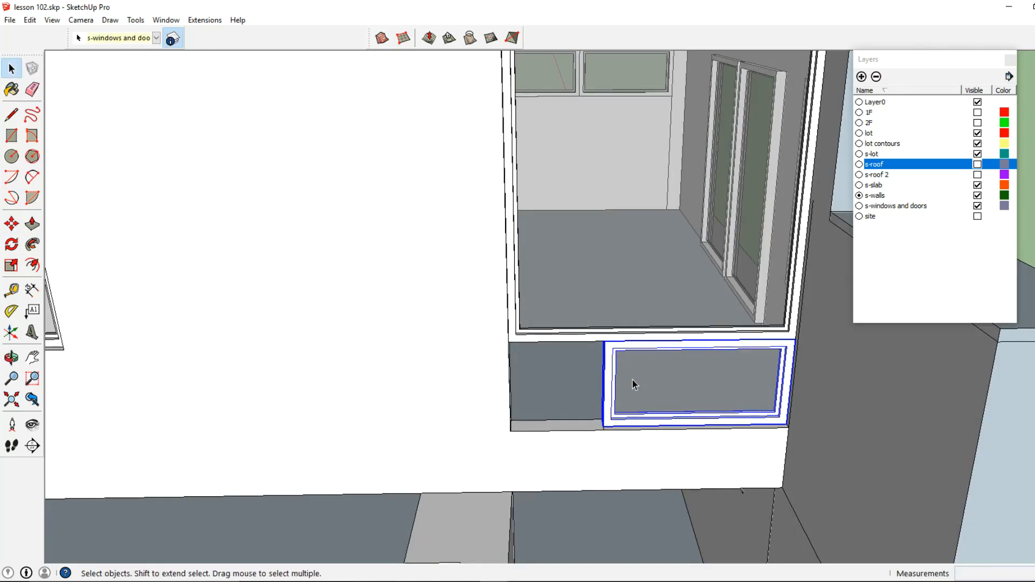
left_click(11, 221)
scroll(607, 348, "up", 2)
left_click(606, 343)
middle_click_drag(606, 343, 525, 337)
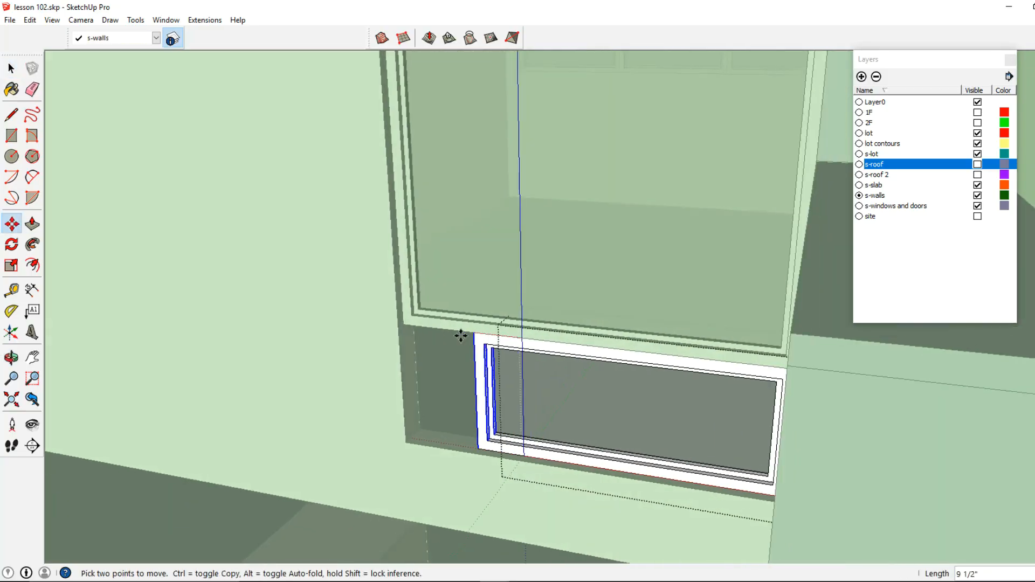
left_click(11, 68)
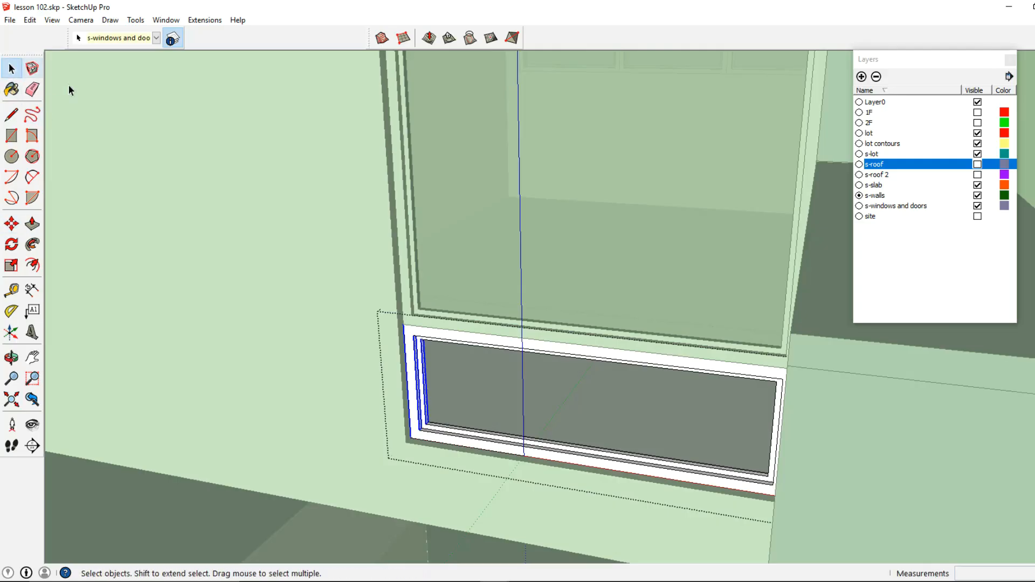
- Exit the group, orbit to the front of the house, and show the s-roof layer
left_click(345, 251)
scroll(359, 259, "down", 7)
mouse_move(377, 264)
middle_mouse_down()
mouse_move(462, 273)
mouse_move(377, 254)
middle_mouse_up()
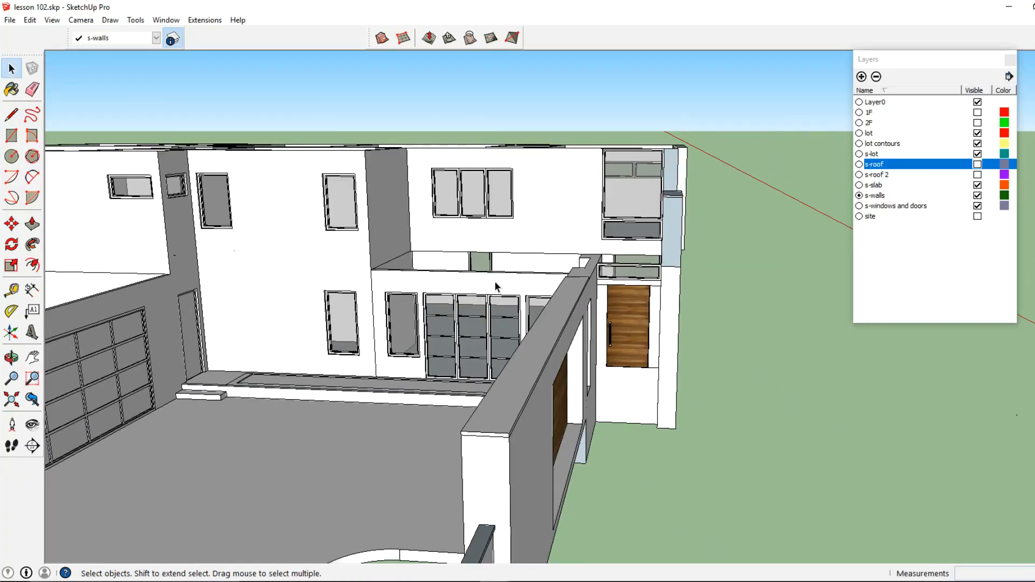
middle_click_drag(496, 286, 900, 271)
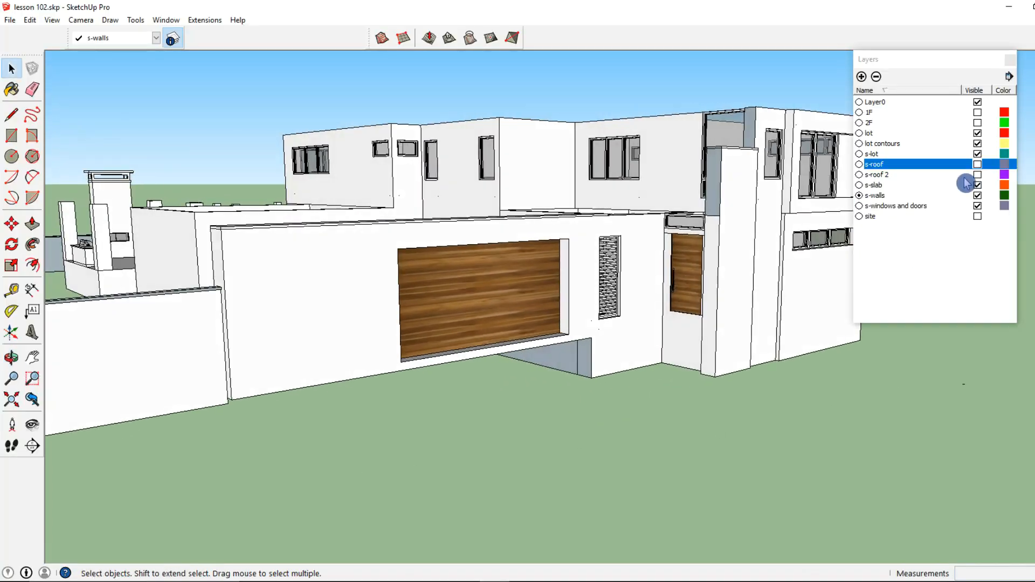
left_click(977, 164)
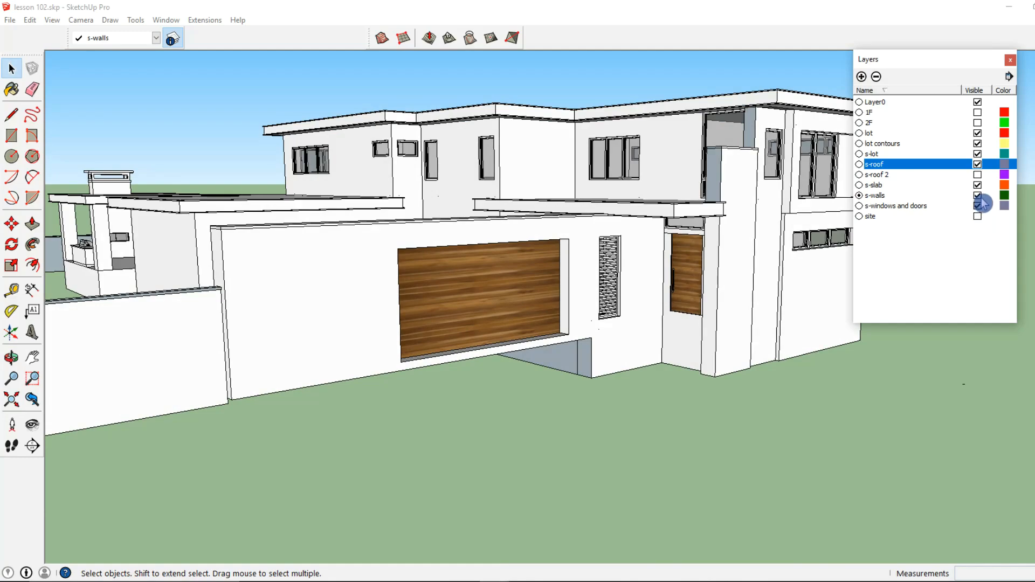
- Toggle the site layer and zoom out to review the whole house on its lot
left_click(977, 217)
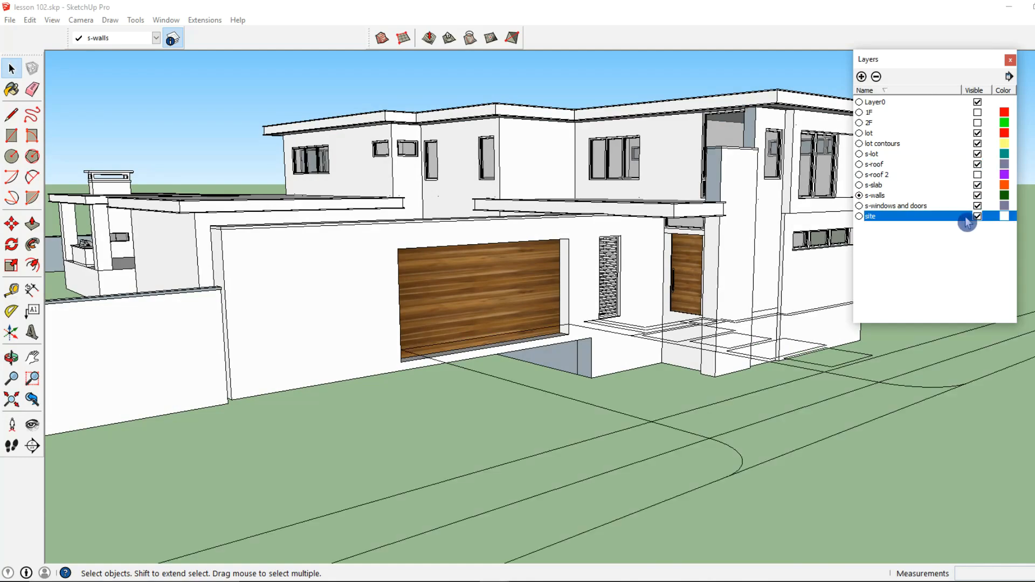
left_click(978, 218)
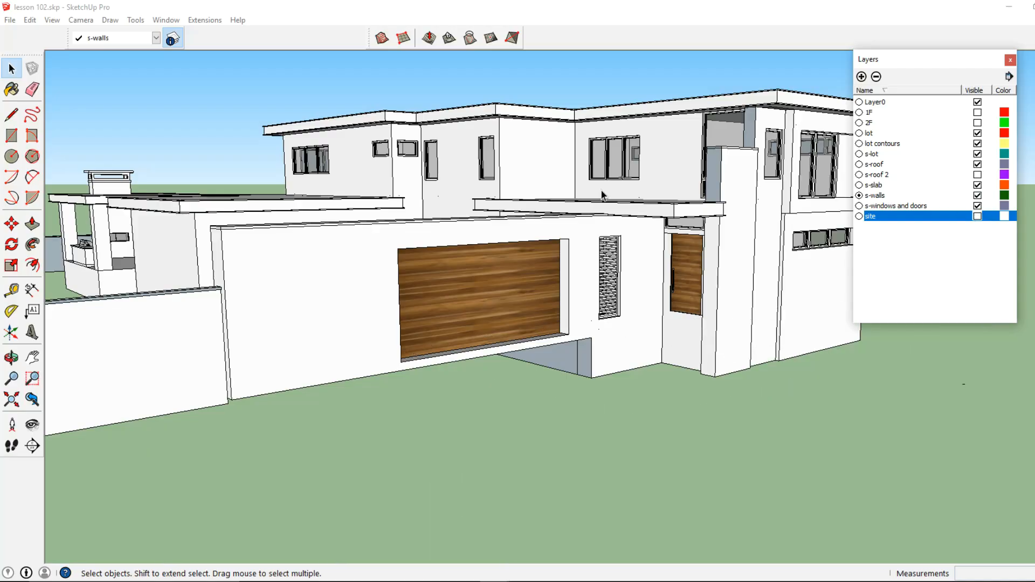
left_click(27, 20)
left_click(224, 209)
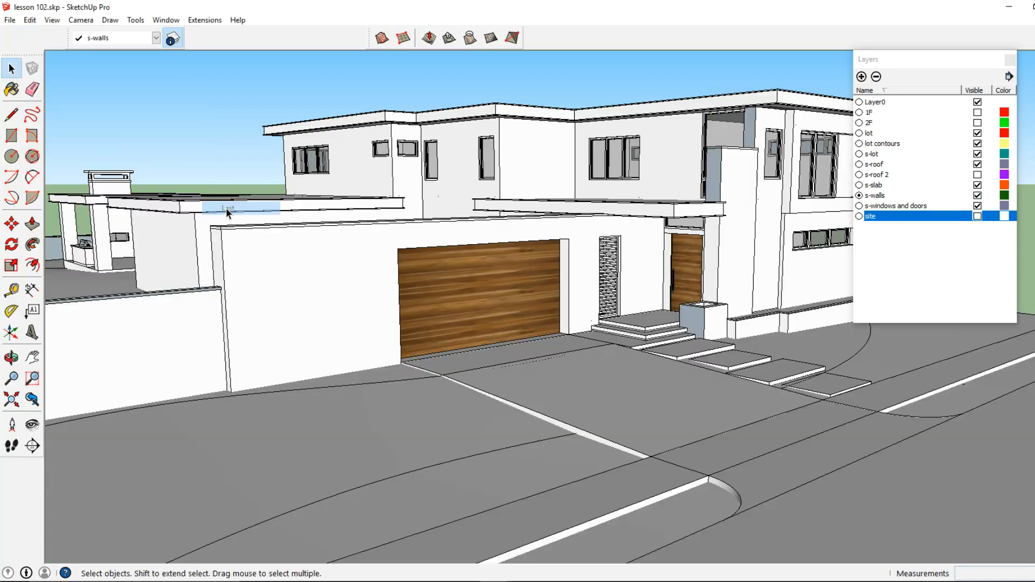
scroll(424, 266, "down", 5)
middle_click_drag(523, 264, 402, 264)
scroll(437, 257, "up", 2)
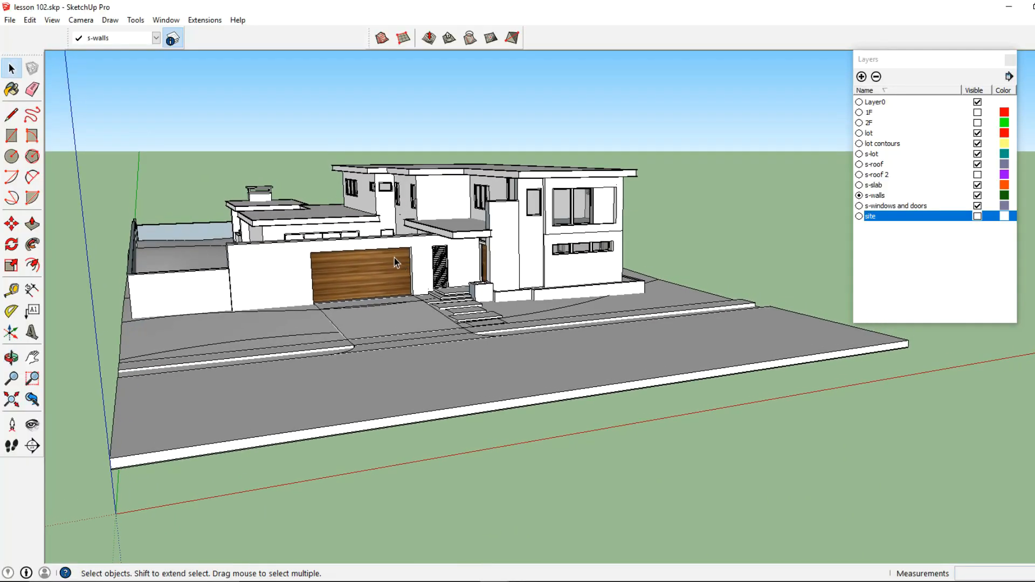